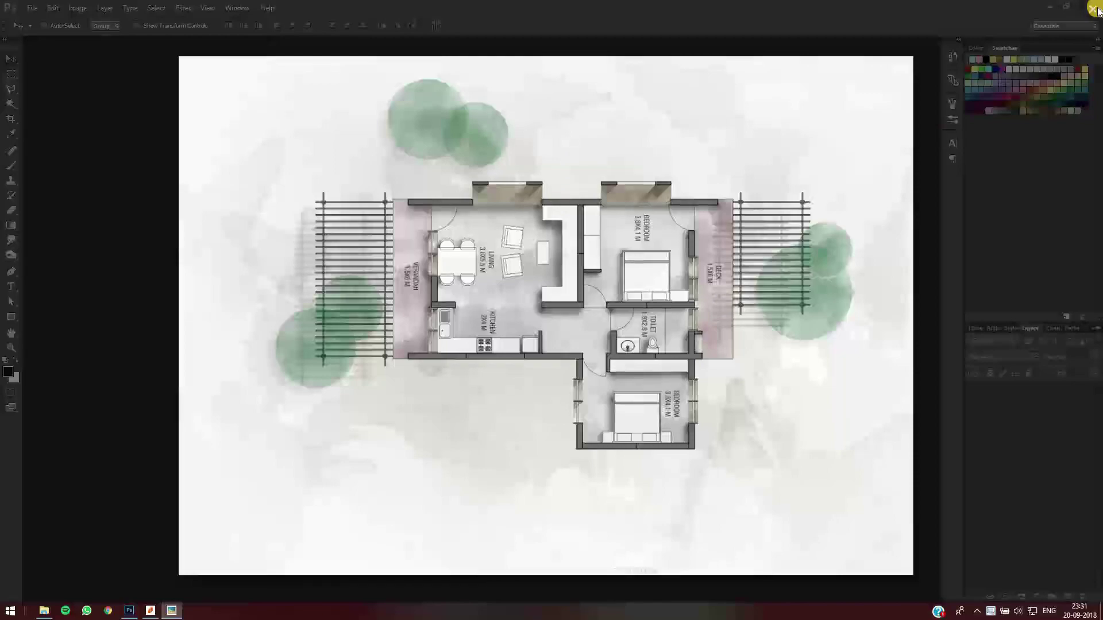
Close the finished plan preview and examine where extra brush files are loaded for the Brush tool
left_click(1093, 8)
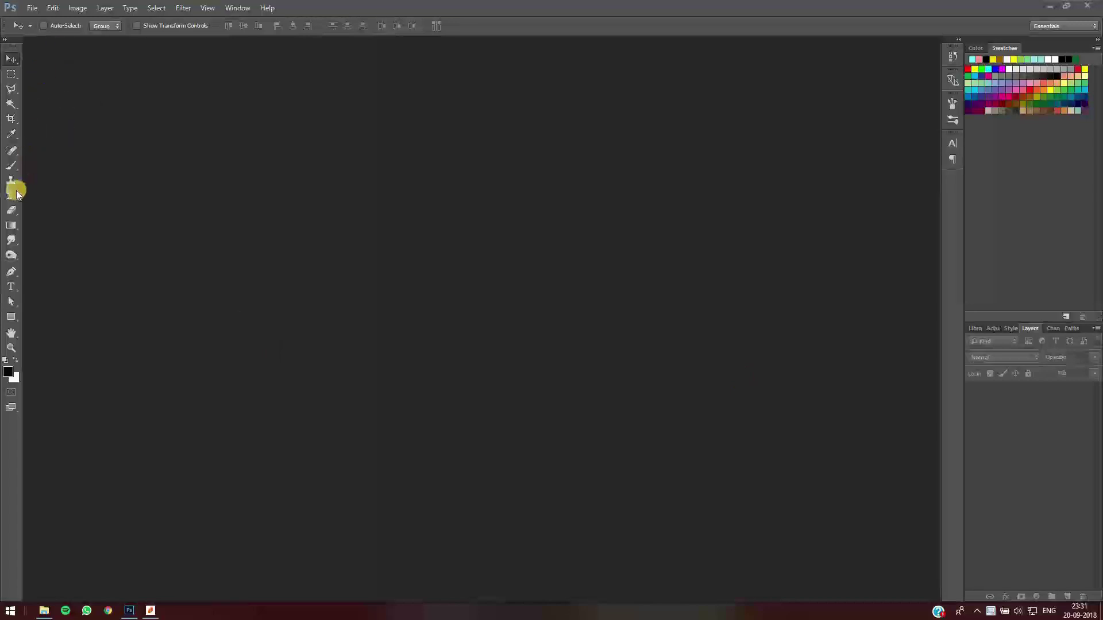
left_click(15, 151)
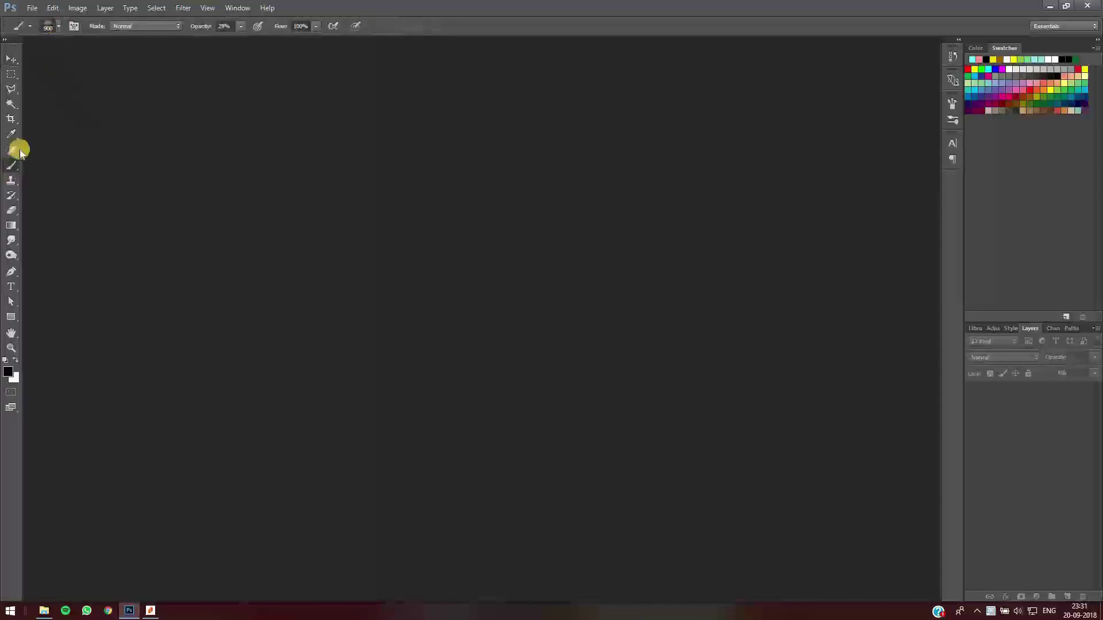
left_click(58, 28)
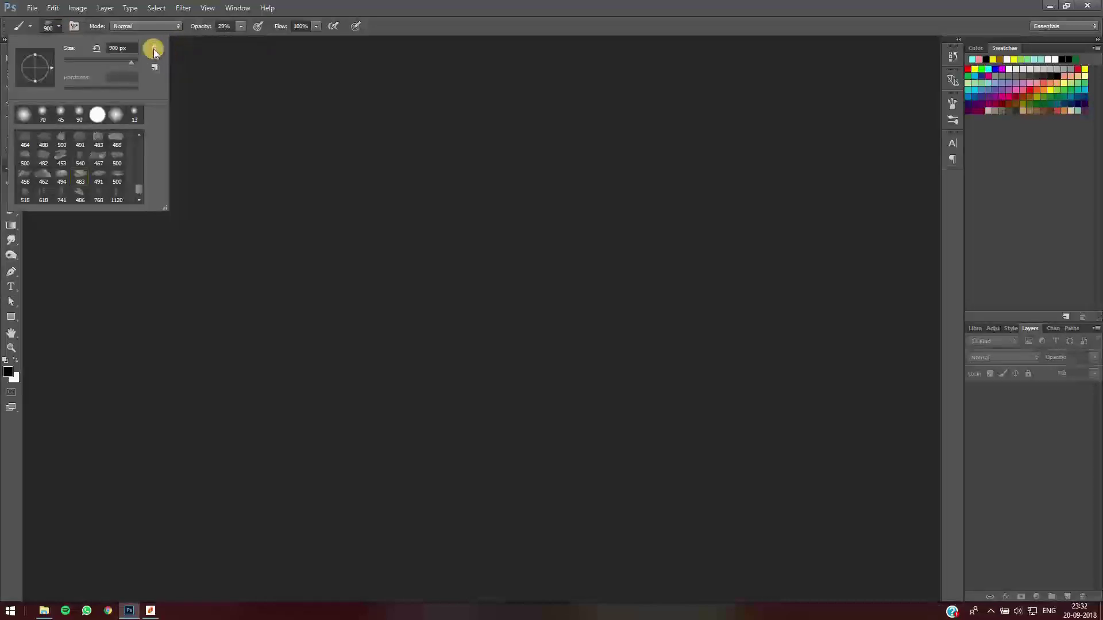
left_click(154, 49)
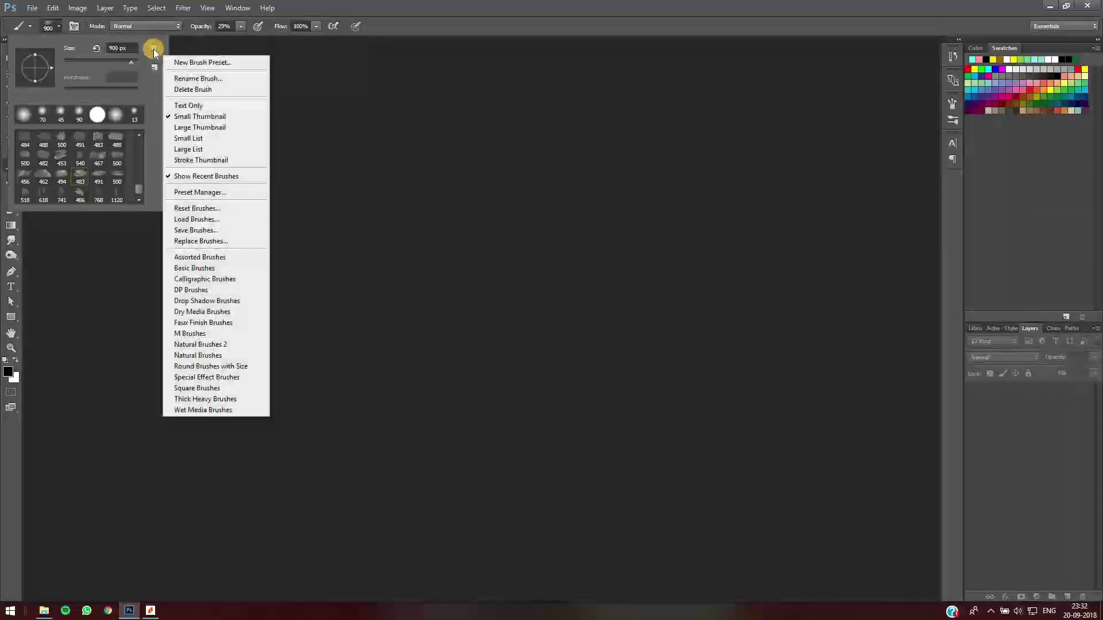
left_click(210, 222)
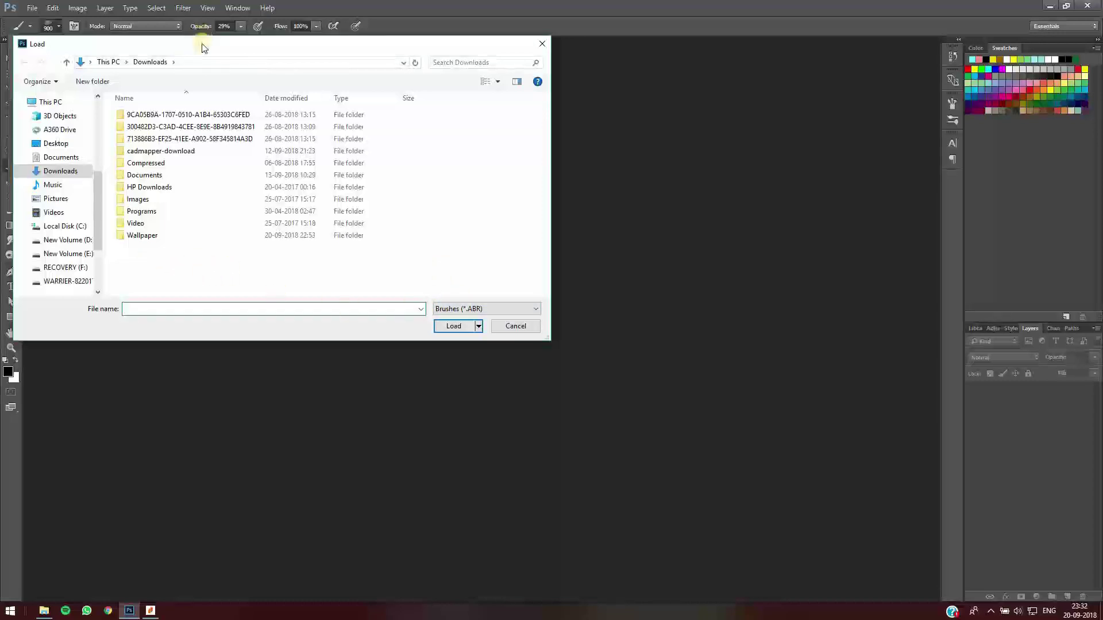
left_click_drag(201, 46, 392, 83)
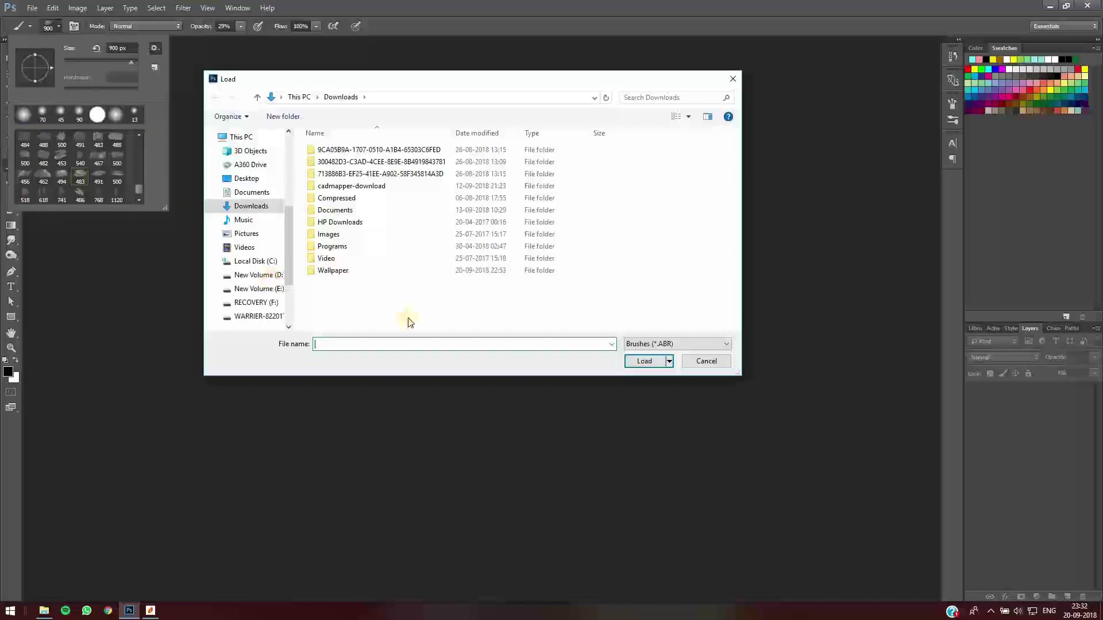
left_click(705, 362)
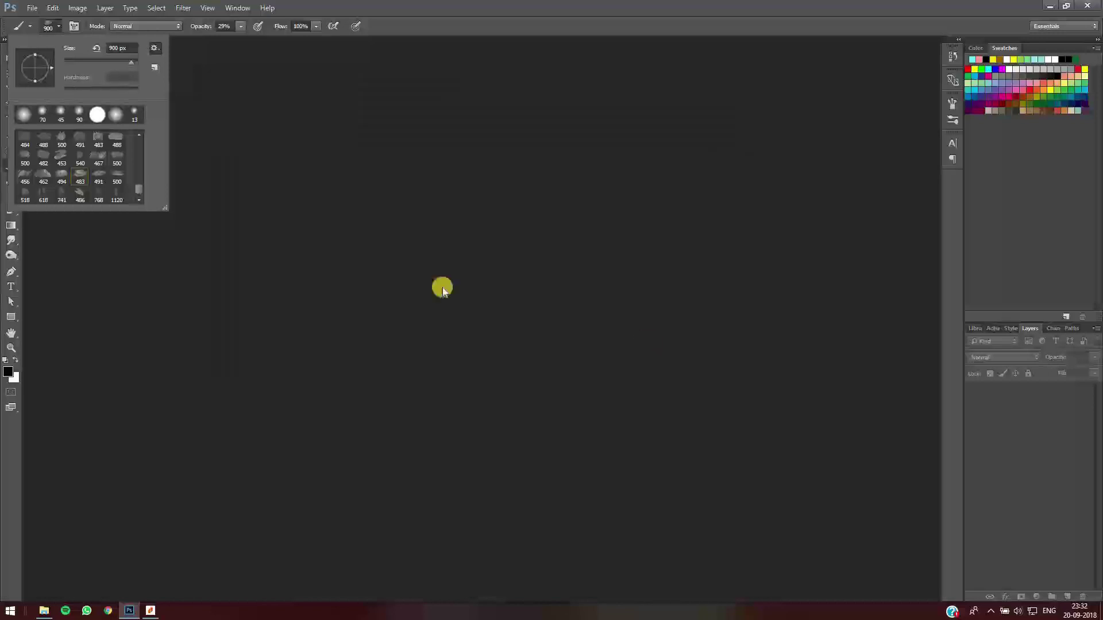
left_click(60, 27)
Switch to Nitro Reader and examine the whole floor plan in GF.pdf, from the verandah to the deck
left_click(150, 610)
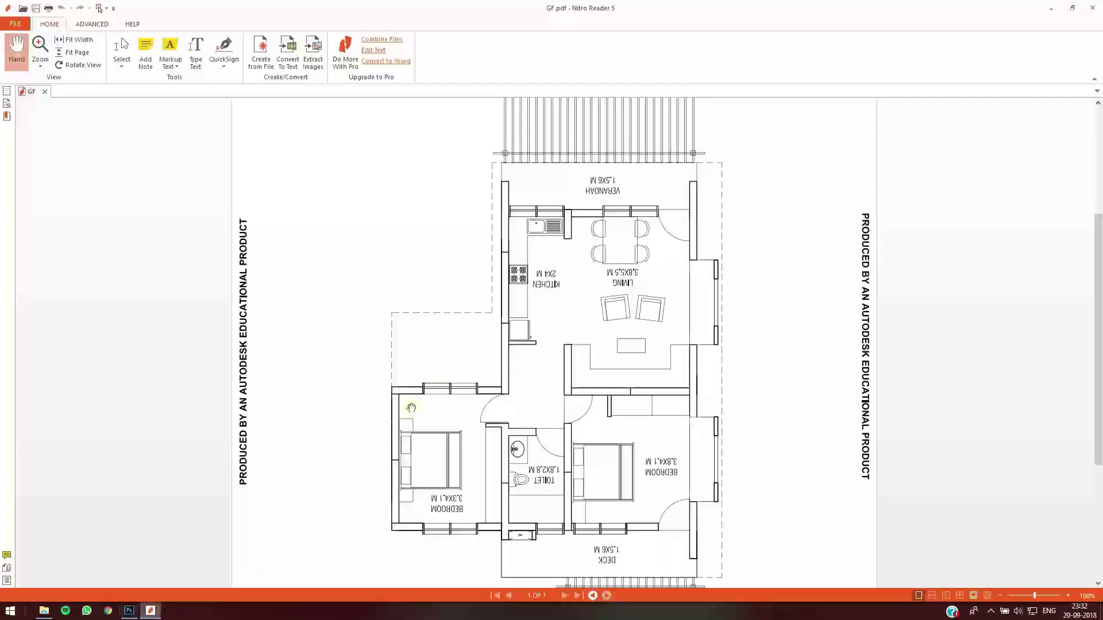
left_click_drag(455, 390, 726, 5)
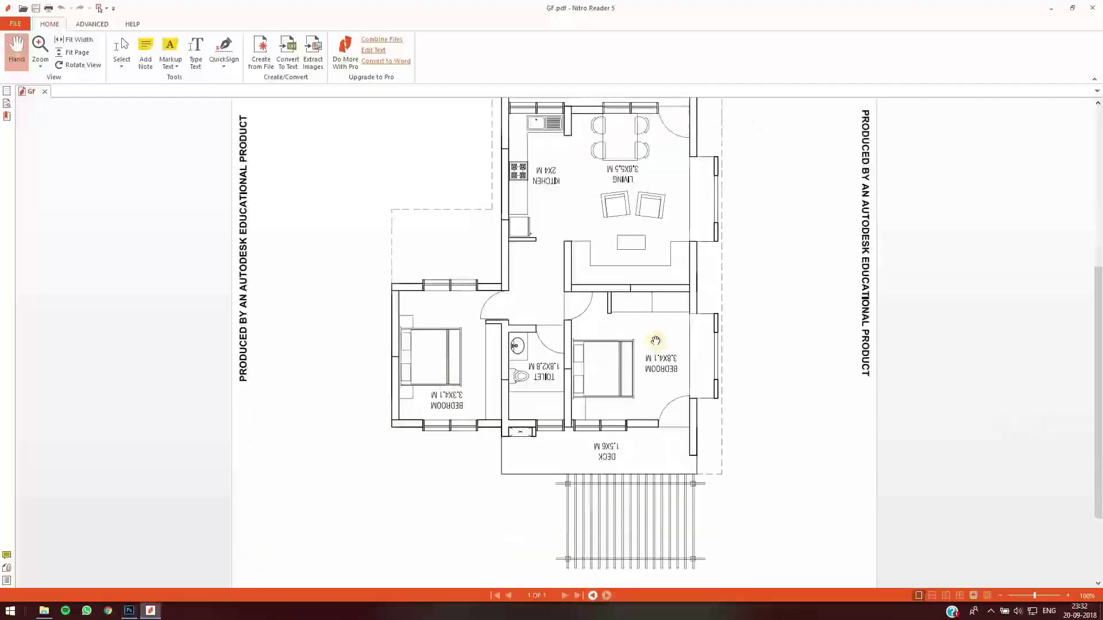
scroll(655, 341, "up", 4)
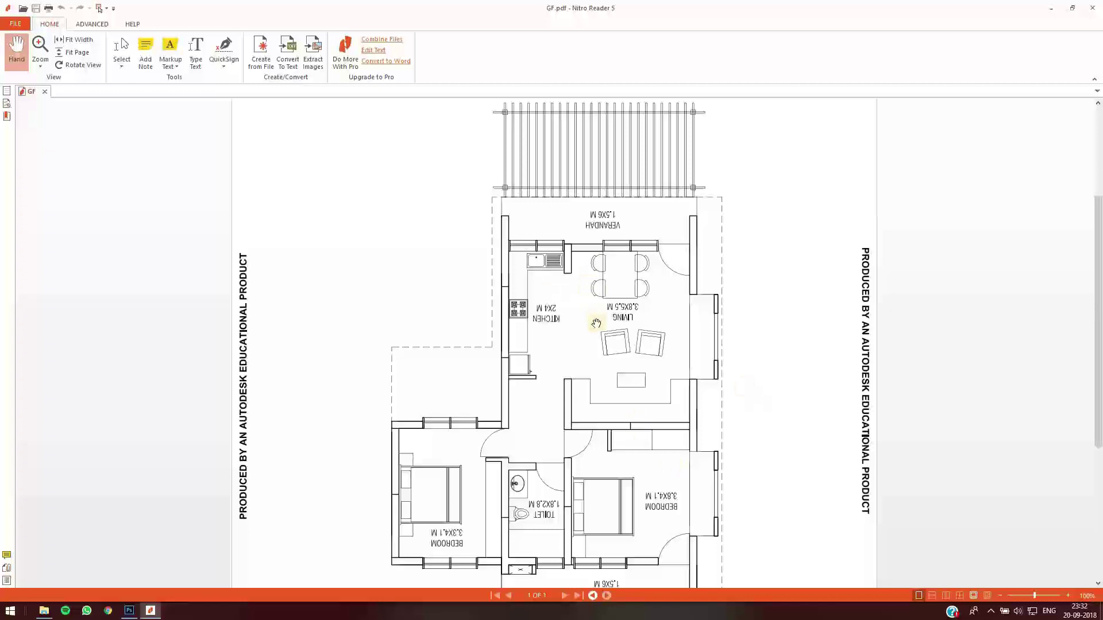
scroll(596, 324, "down", 5)
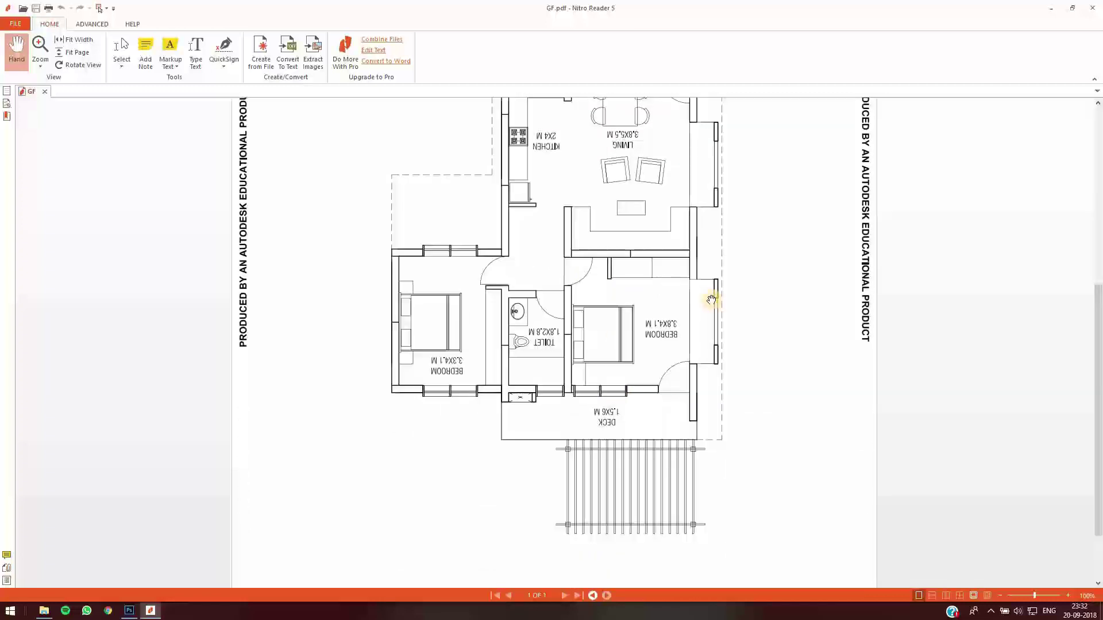
scroll(712, 303, "up", 2)
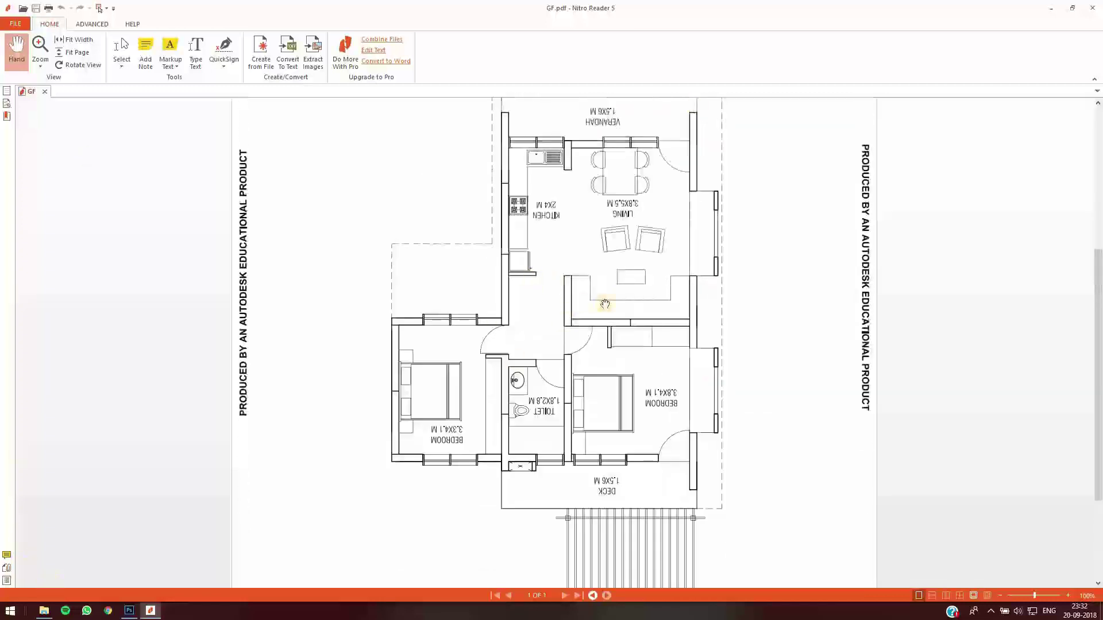
scroll(614, 259, "up", 2)
scroll(623, 279, "down", 5)
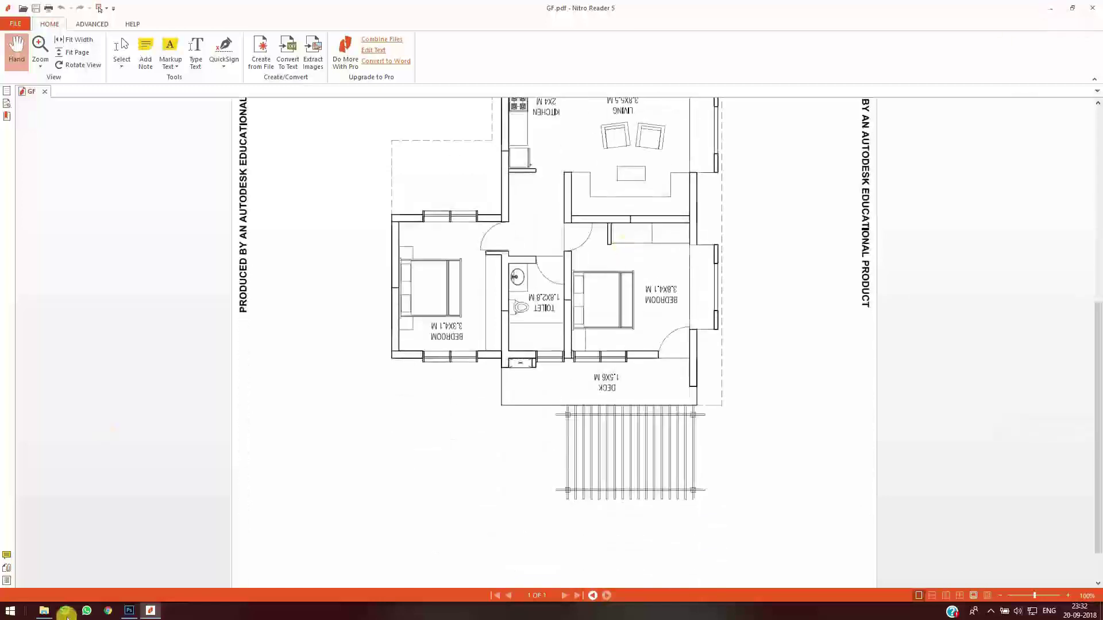
Import GF.pdf from the file explorer into Photoshop at 300 pixels/inch in RGB Color
left_click(44, 612)
left_click_drag(214, 135, 222, 210)
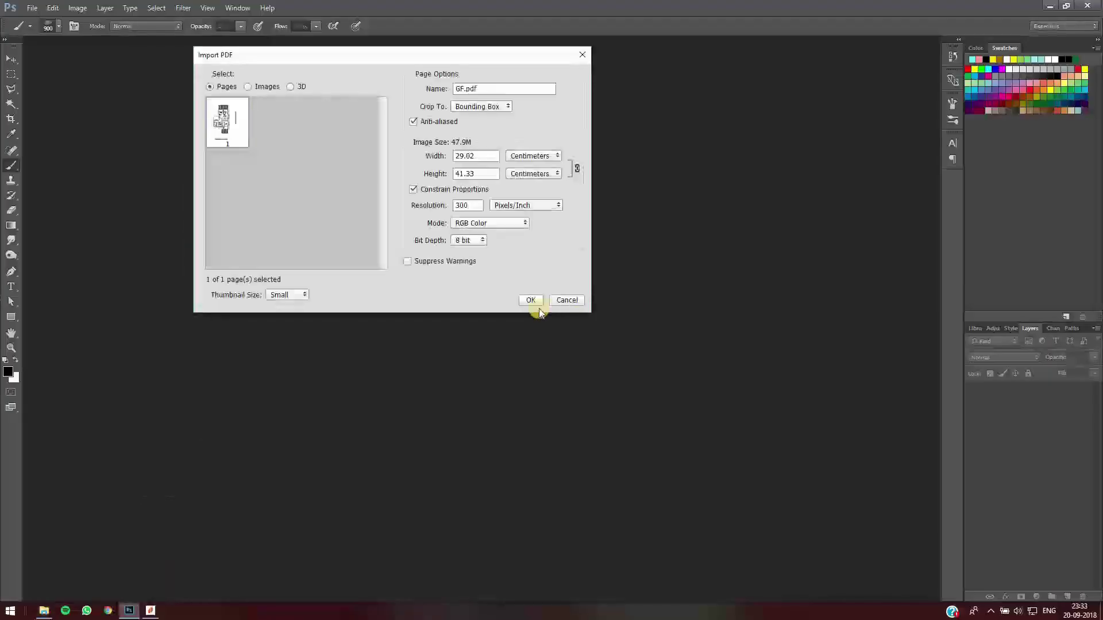
left_click(534, 302)
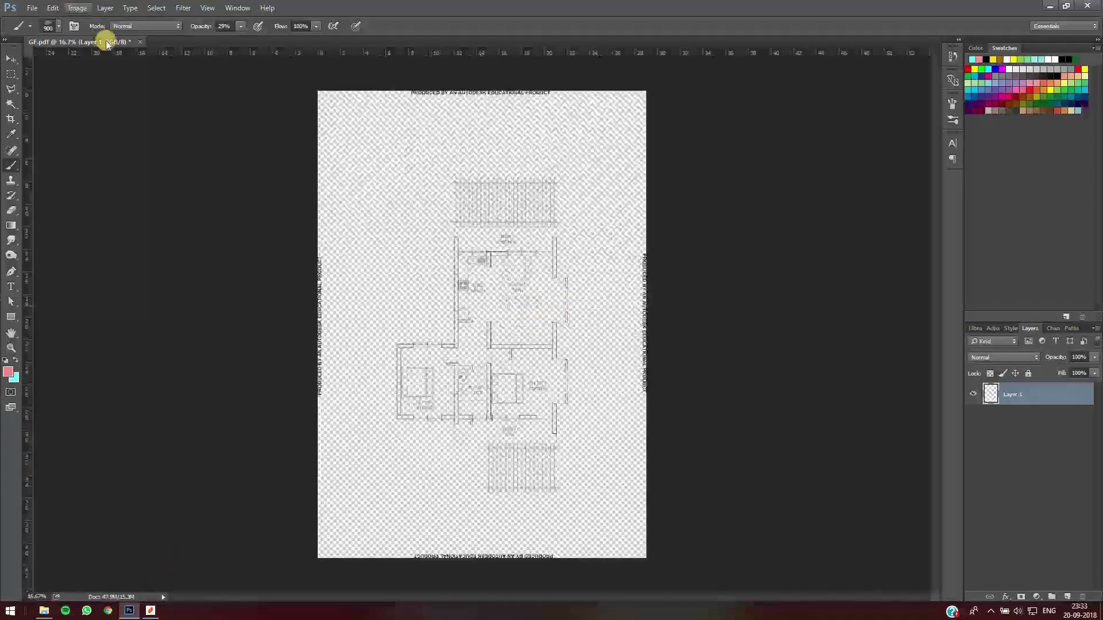
Rotate the whole canvas 90° clockwise, followed by a further 180°
left_click(77, 8)
mouse_move(95, 37)
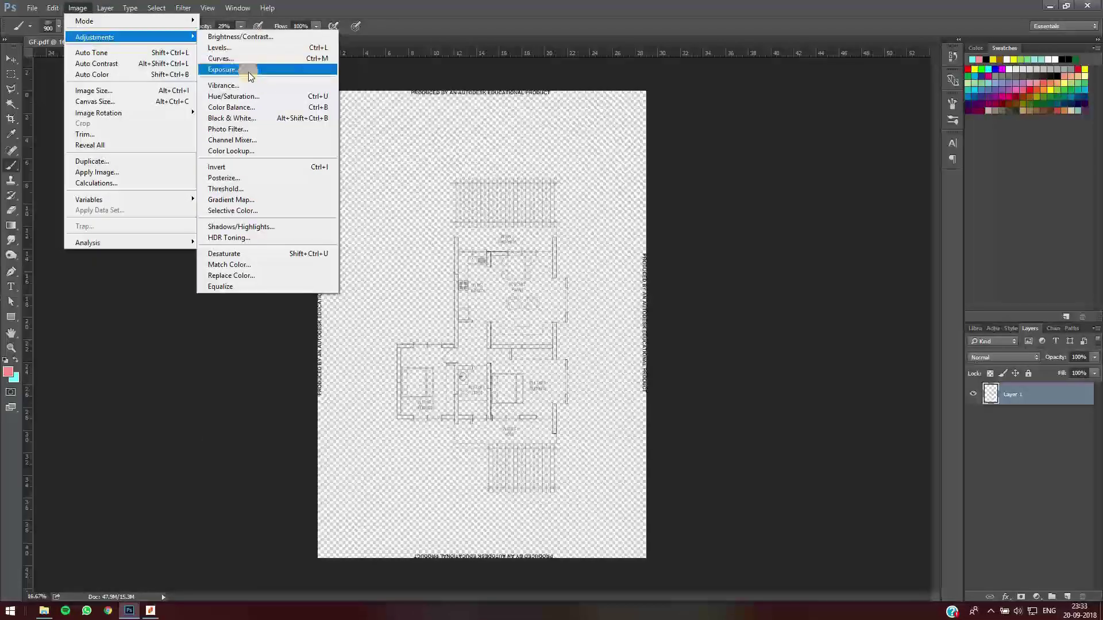
left_click(225, 118)
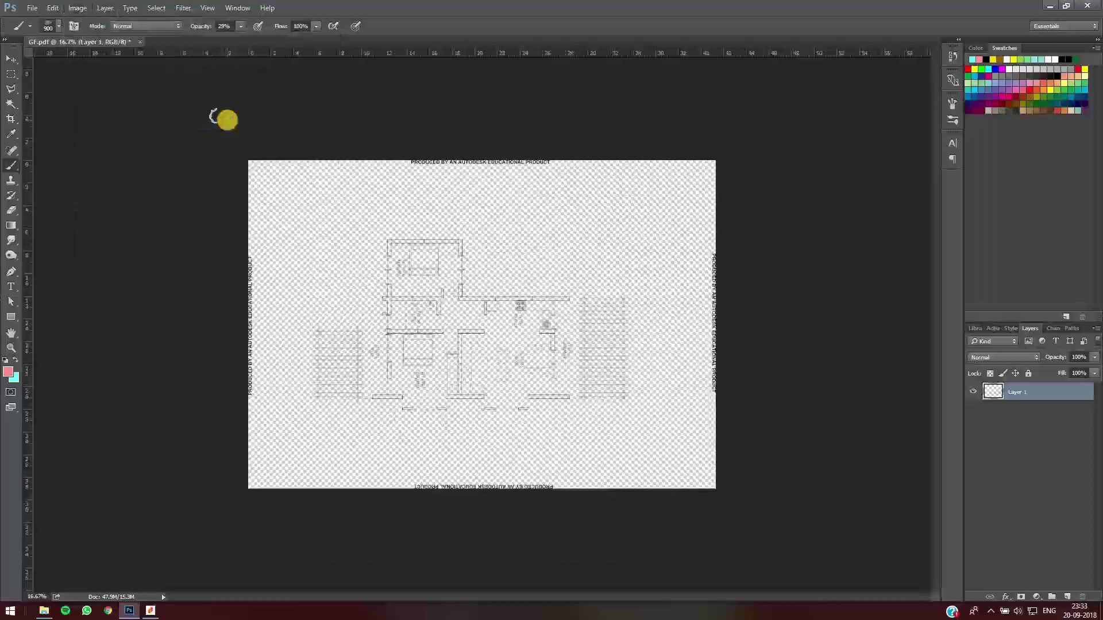
key("ctrl+0")
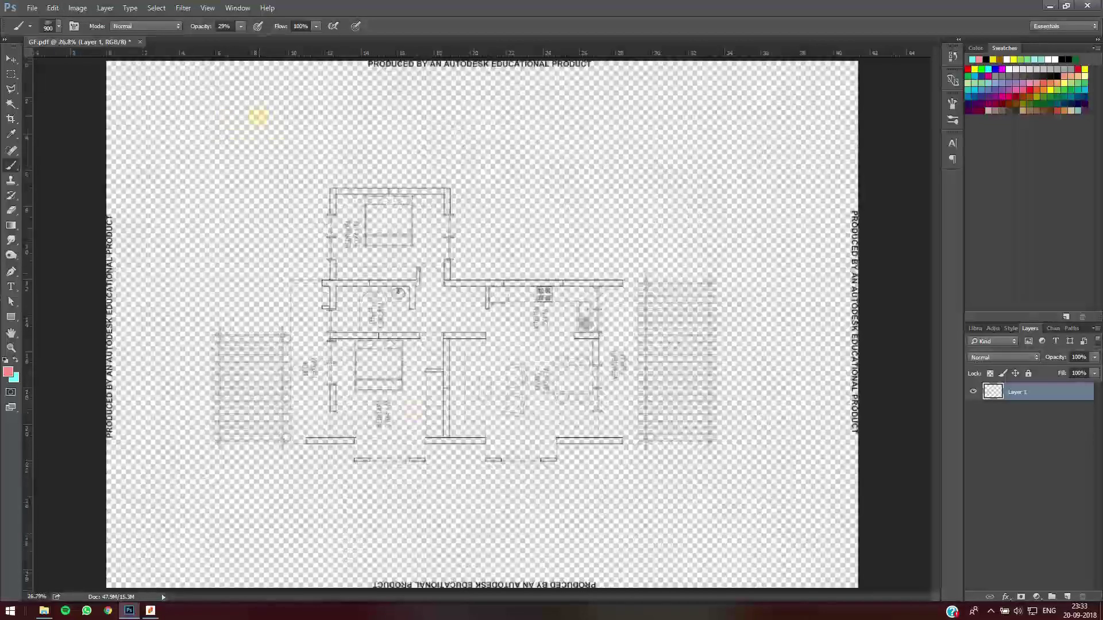
left_click(45, 613)
left_click(45, 614)
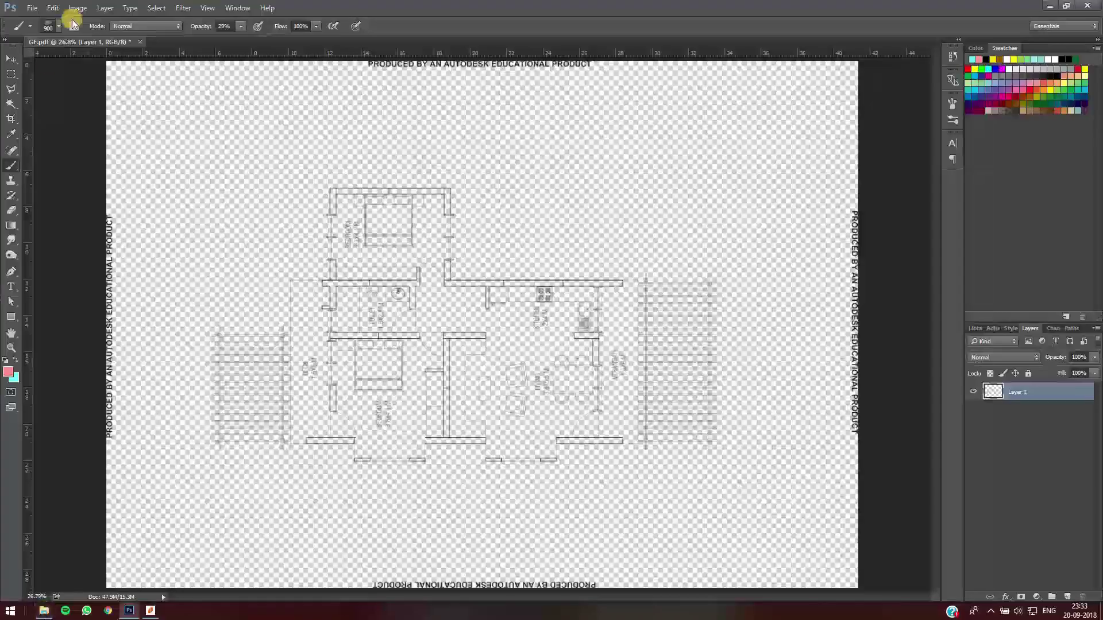
left_click(77, 7)
mouse_move(115, 37)
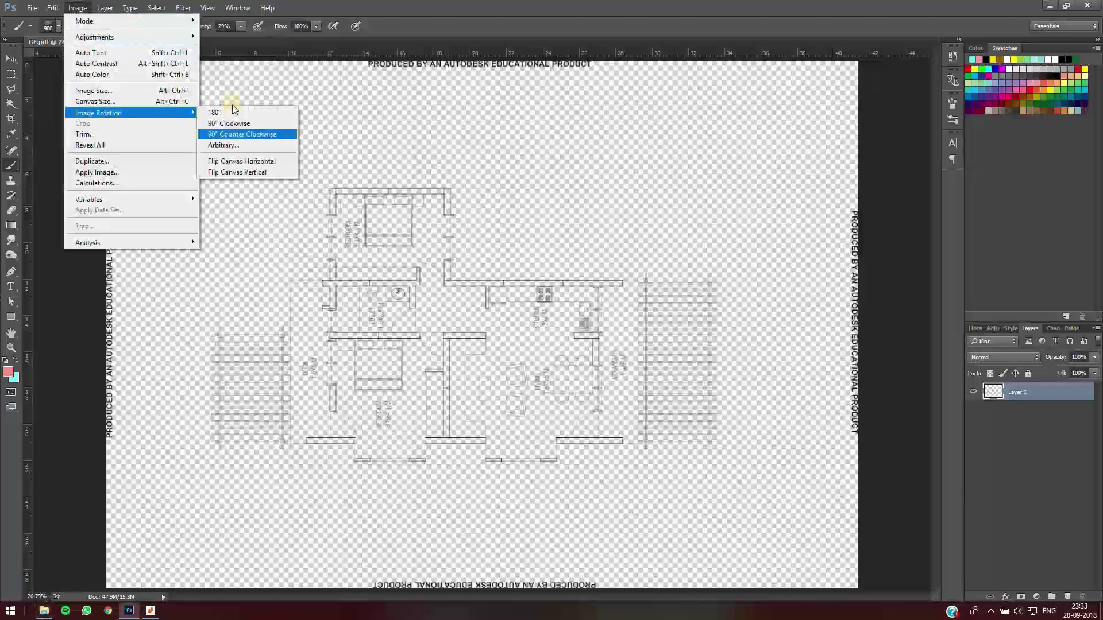
left_click(230, 111)
Scale the plan layer up to about 102.5% so the edge watermarks fall outside the canvas
key("ctrl+t")
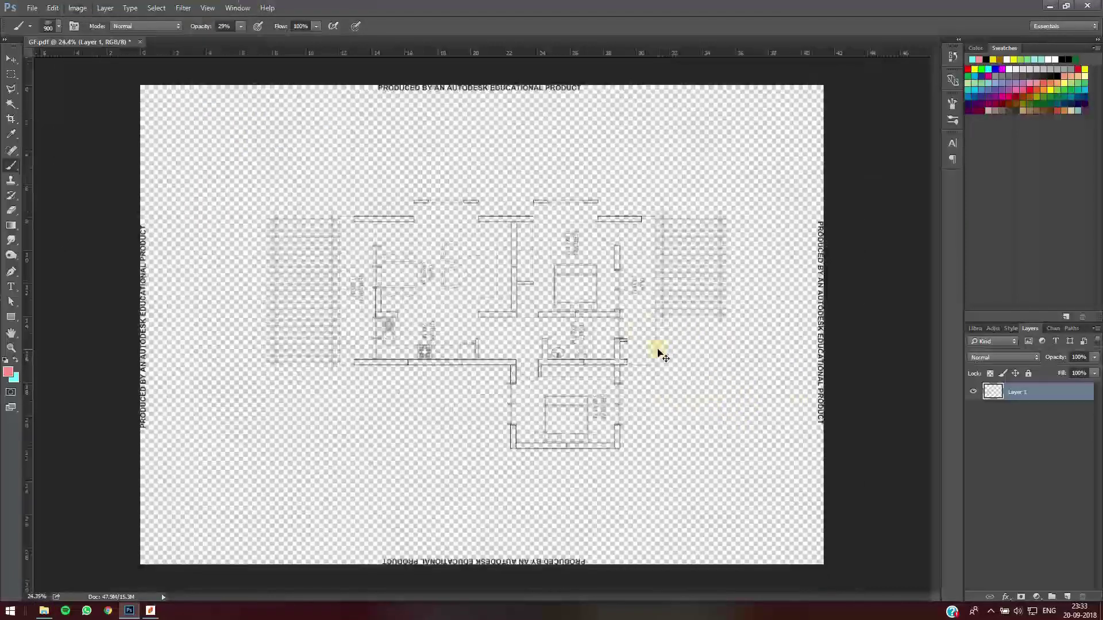
left_click_drag(829, 572, 833, 571)
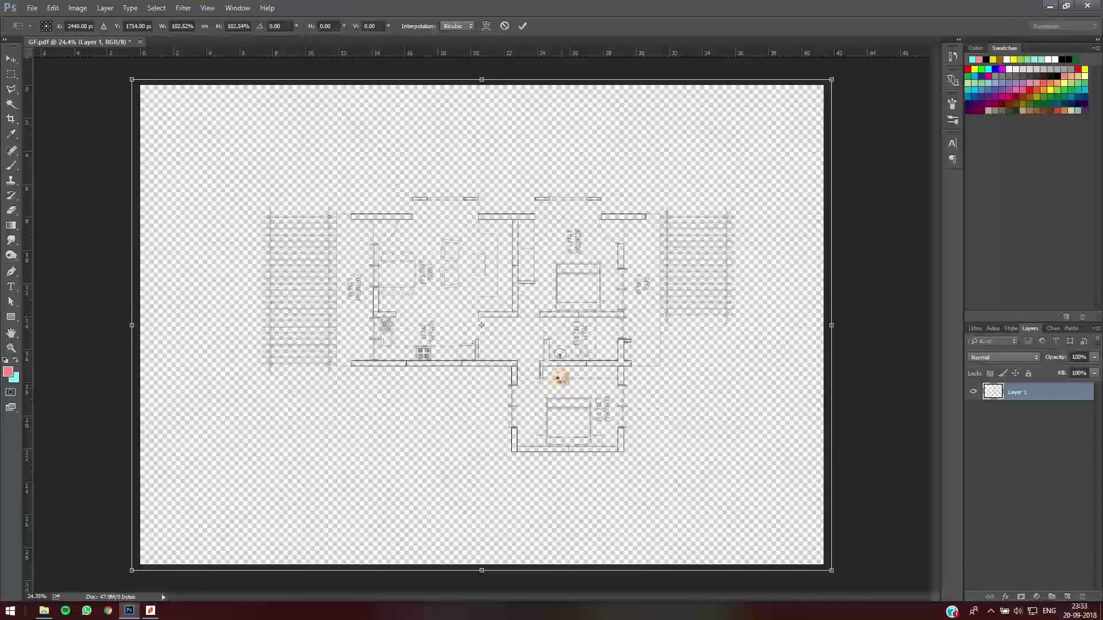
key("Return")
Add a new layer beneath the plan layer and fill it with white (ffffff)
left_click(1067, 597)
left_click_drag(1026, 394, 1026, 420)
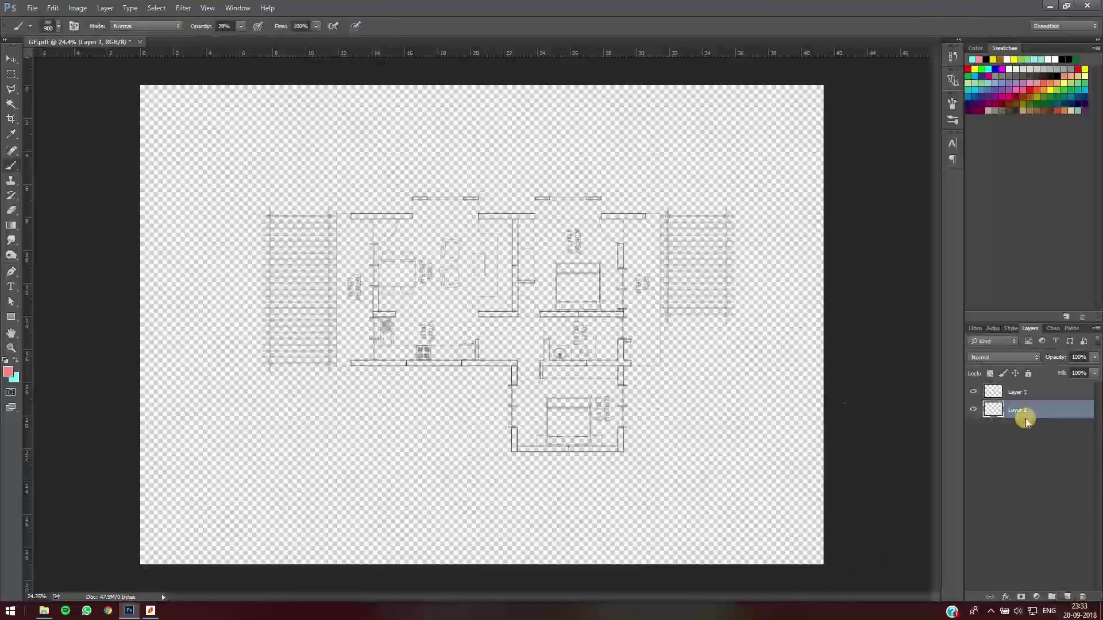
left_click(8, 372)
left_click(249, 66)
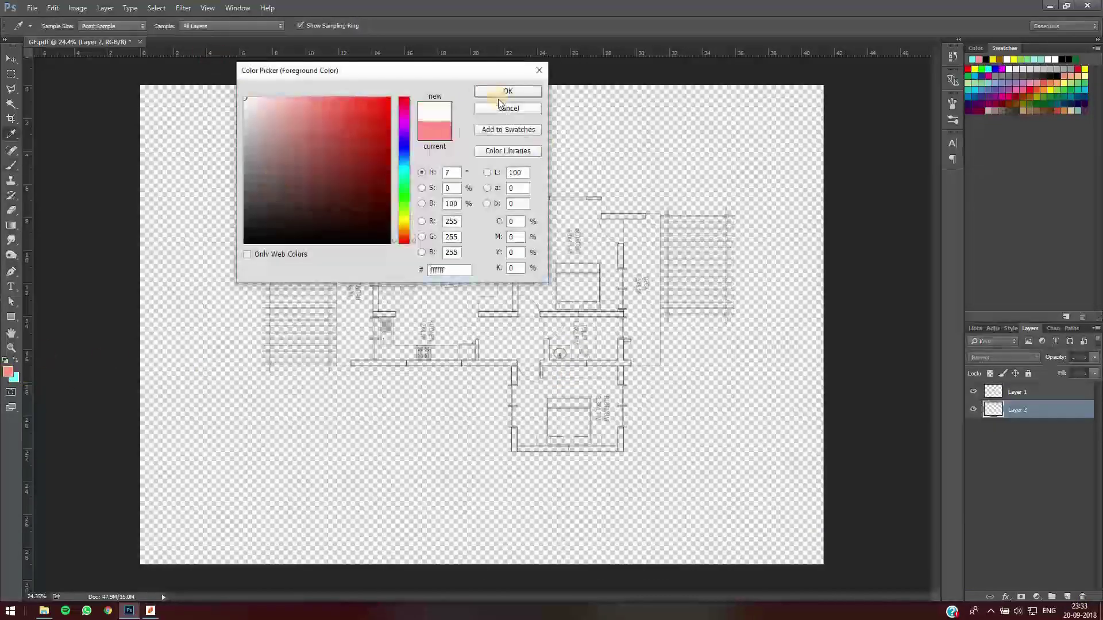
left_click(505, 91)
key("alt+BackSpace")
Create a layer group above the plan layer and name it WAlls
key("v")
scroll(177, 300, "up", 1)
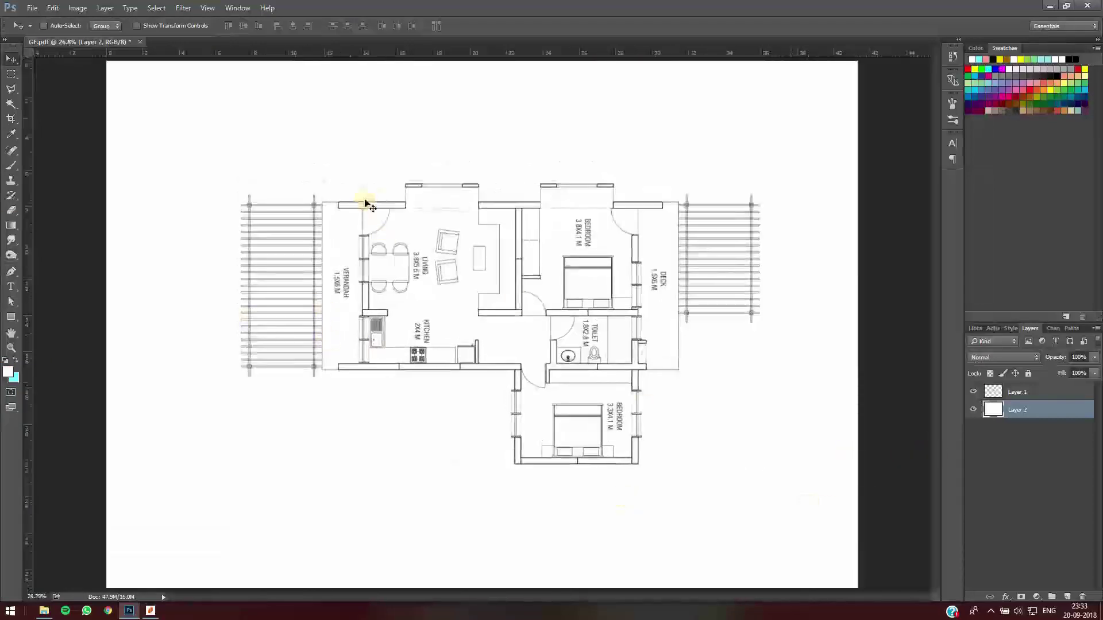
left_click(1052, 597)
left_click_drag(1020, 406, 1017, 387)
double_click(1016, 390)
type("Walls")
key("Return")
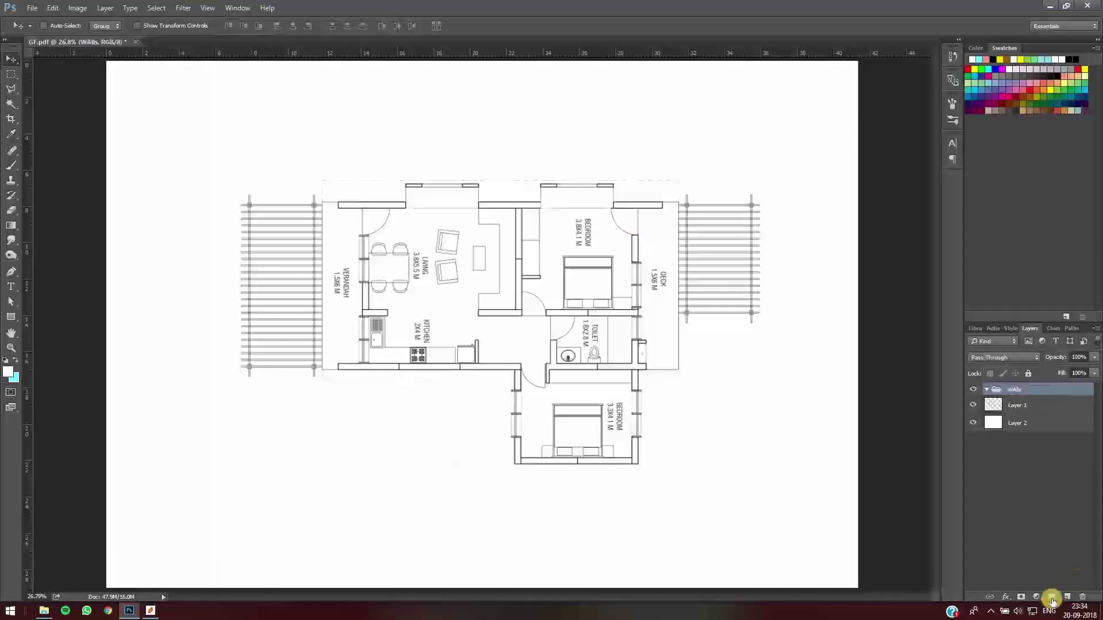
Create a group named BASE at the top of the layer stack, move the plan layer into it and collapse it
left_click(1052, 597)
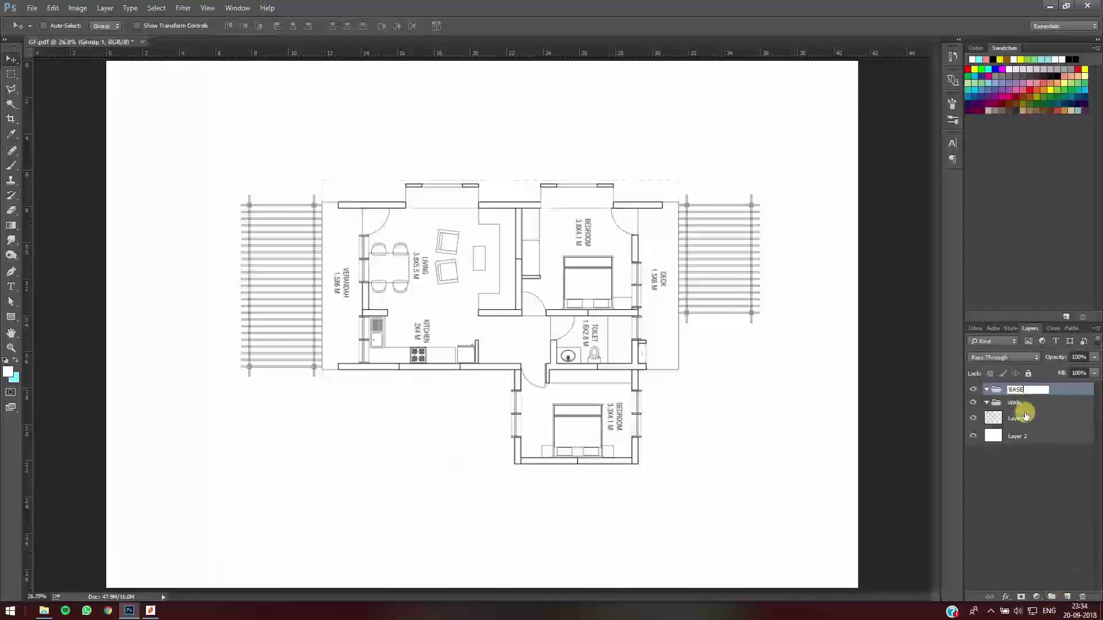
left_click_drag(1025, 418, 1023, 391)
left_click(987, 390)
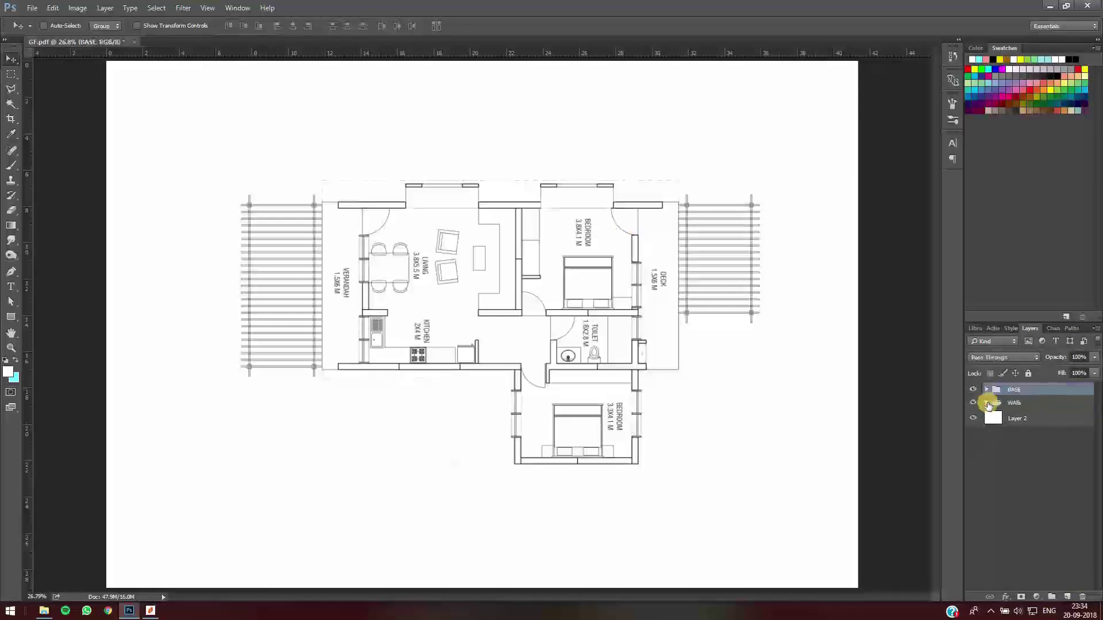
Draw a grey-filled rectangle about 440 by 41 px in the WAlls group over the upper wall segment next to the verandah
left_click(1026, 404)
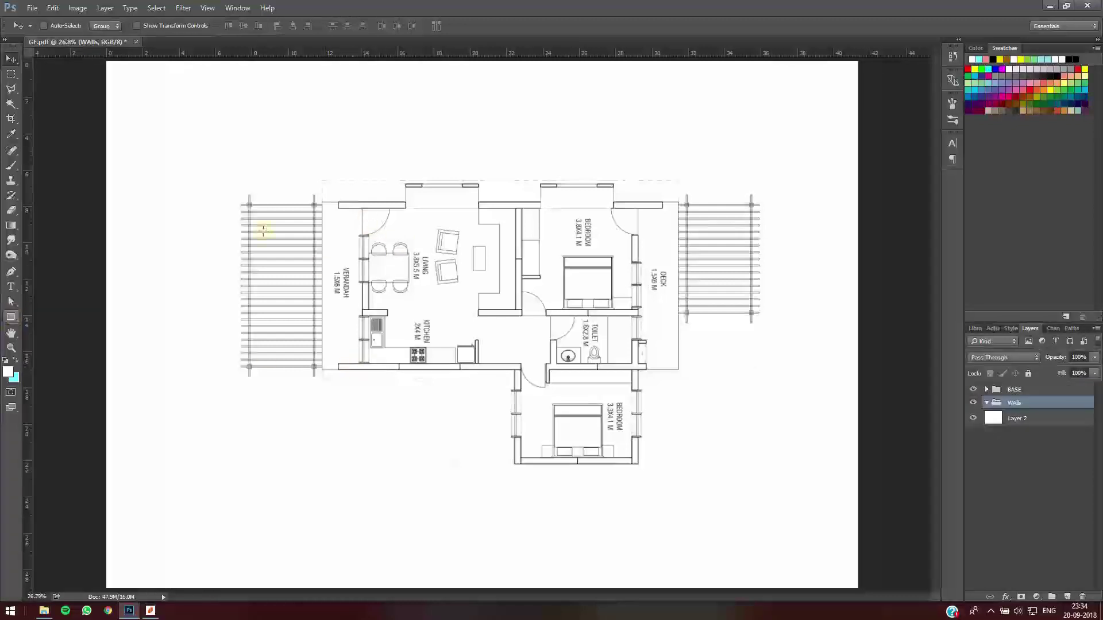
key("u")
left_click(105, 26)
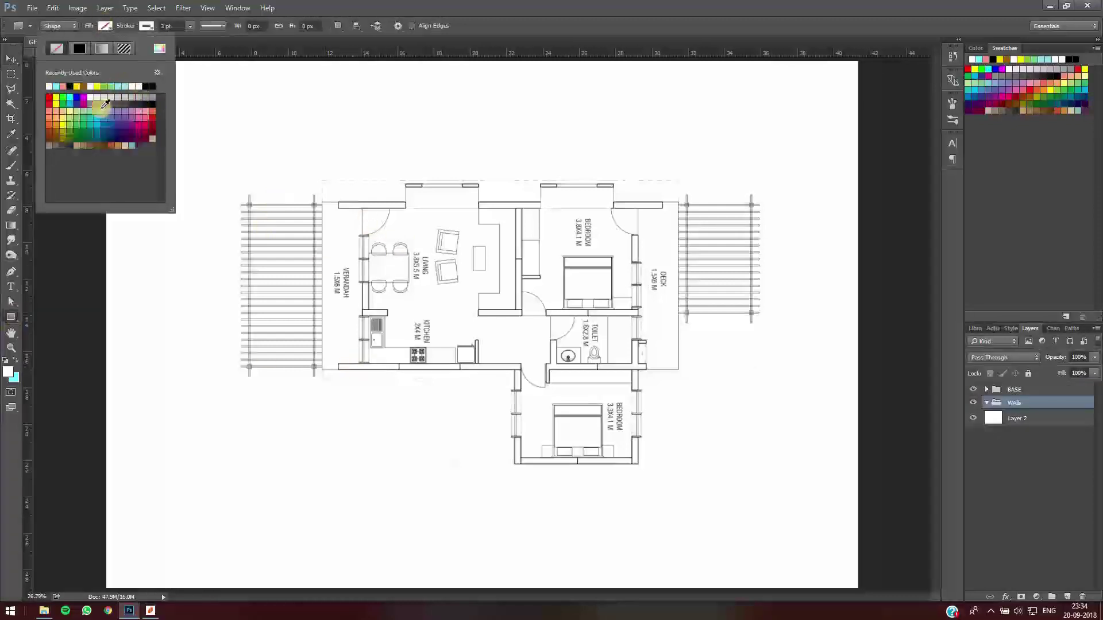
left_click(95, 100)
left_click(480, 4)
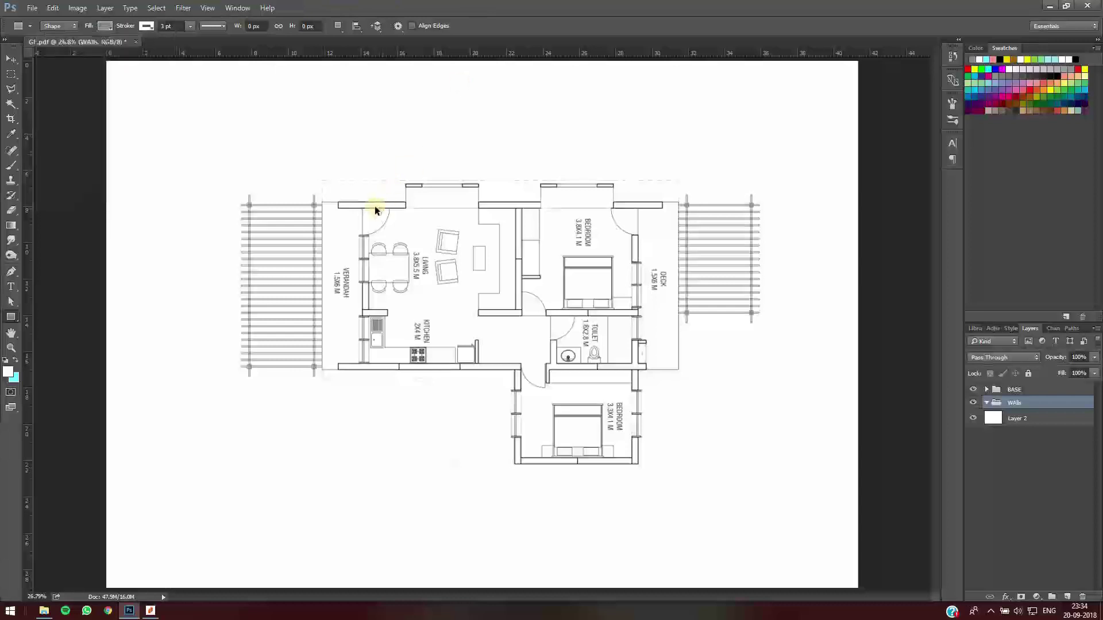
scroll(377, 207, "up", 5)
left_click_drag(329, 201, 375, 205)
scroll(380, 184, "up", 5)
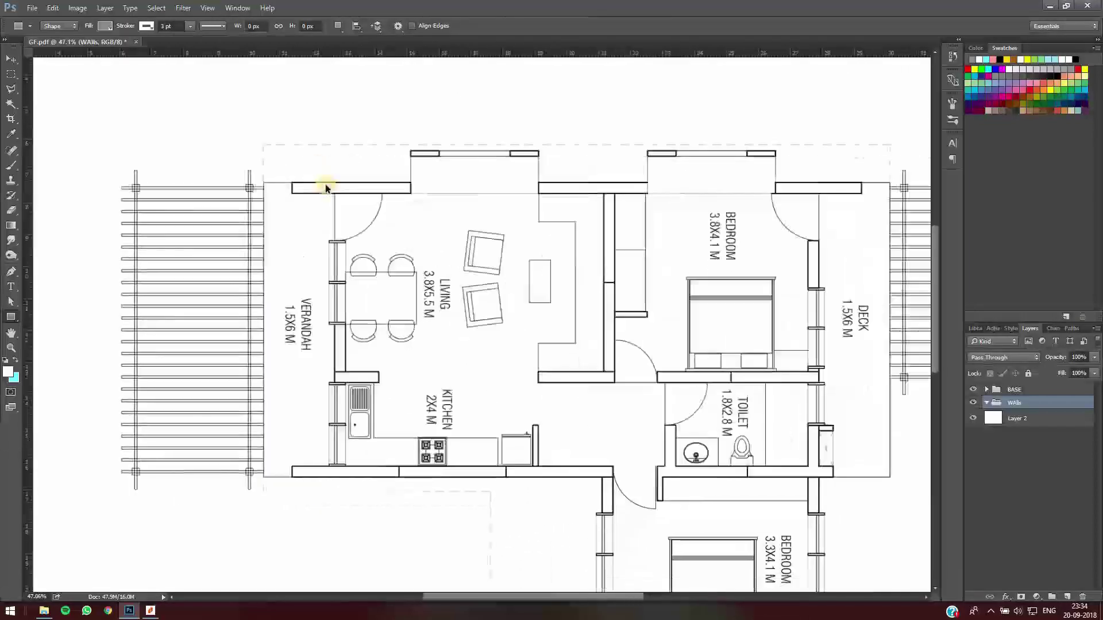
left_click_drag(256, 173, 452, 192)
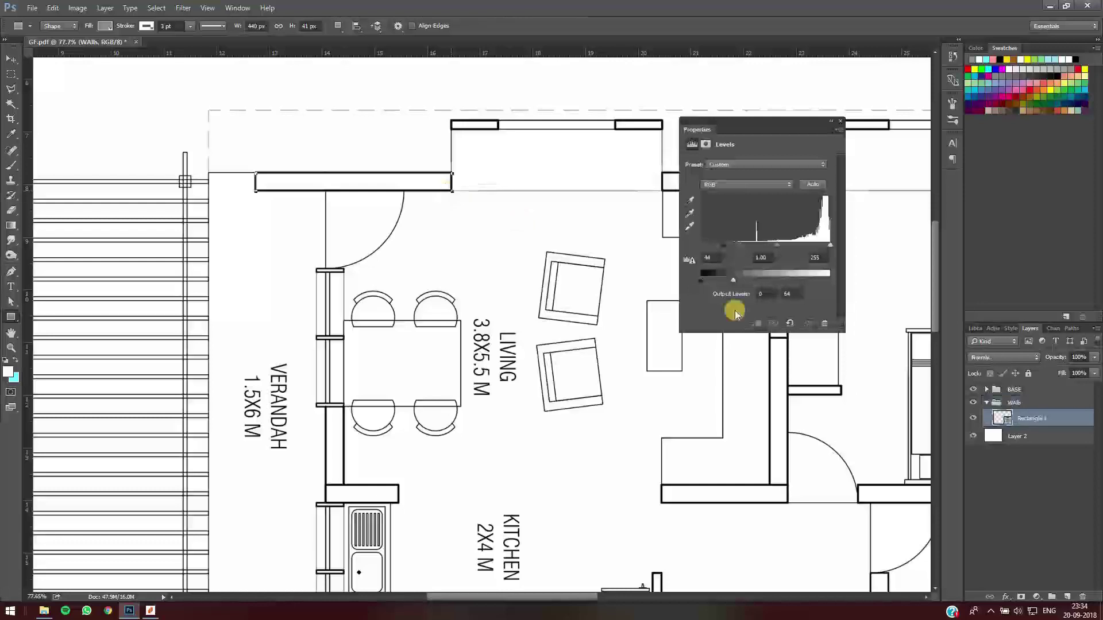
left_click(146, 27)
left_click(840, 121)
Copy the wall rectangle onto the other two segments of the upper exterior wall and fit each copy to its segment's length
key("v")
left_click_drag(384, 191, 767, 188)
key("ctrl+t")
left_click_drag(647, 183, 664, 182)
key("Return")
mouse_move(767, 181)
left_mouse_down()
mouse_move(386, 183)
mouse_move(759, 189)
left_mouse_up()
key("ctrl+t")
left_click_drag(635, 186, 674, 187)
key("Return")
Copy the wall rectangle, rotate it 90° and fit it to the short wall between the upper bedroom and the deck
left_click_drag(729, 189, 697, 253)
key("ctrl+t")
left_click_drag(787, 239, 646, 299)
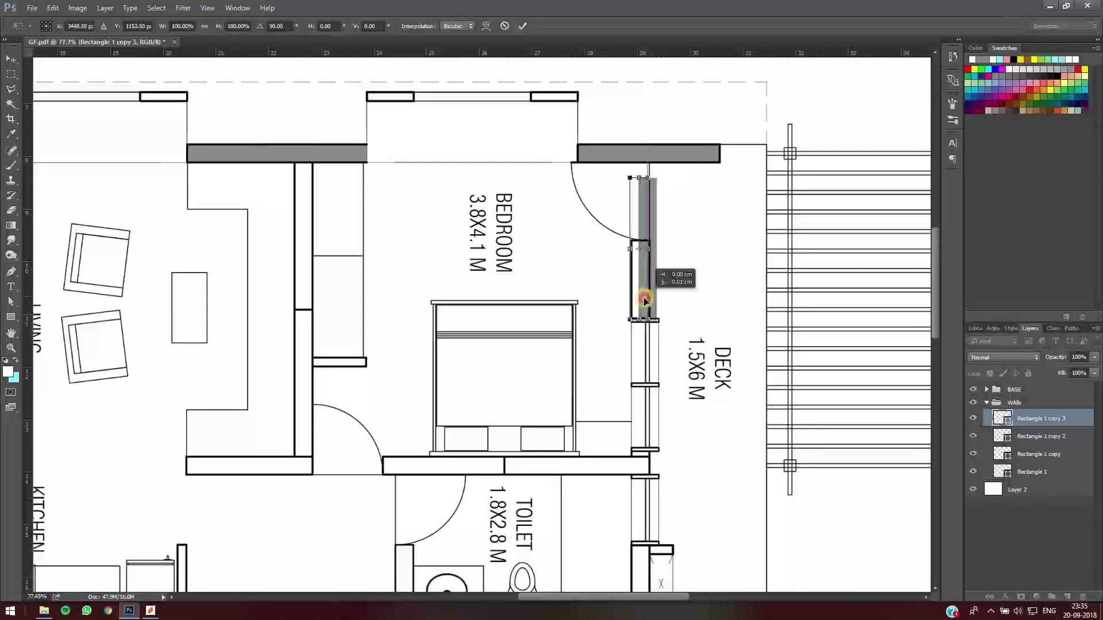
left_click_drag(640, 178, 641, 241)
key("Return")
Copy the vertical wall rectangle onto the wall between the living room and upper bedroom and stretch it to full length
left_click_drag(643, 290, 383, 280)
key("ctrl+t")
left_click_drag(385, 223, 385, 145)
left_click_drag(385, 302, 385, 430)
key("Return")
Copy the horizontal wall rectangle onto the short wall below the living room's seating and fit it to length
right_click(343, 139)
left_click(364, 172)
left_click_drag(351, 139, 351, 451)
key("ctrl+t")
left_click_drag(448, 448, 394, 451)
key("Return")
Copy the horizontal wall rectangle onto the exterior wall below the kitchen and stretch it along the wall's full length
left_click_drag(325, 456, 570, 262)
left_click_drag(597, 258, 594, 414)
key("ctrl+t")
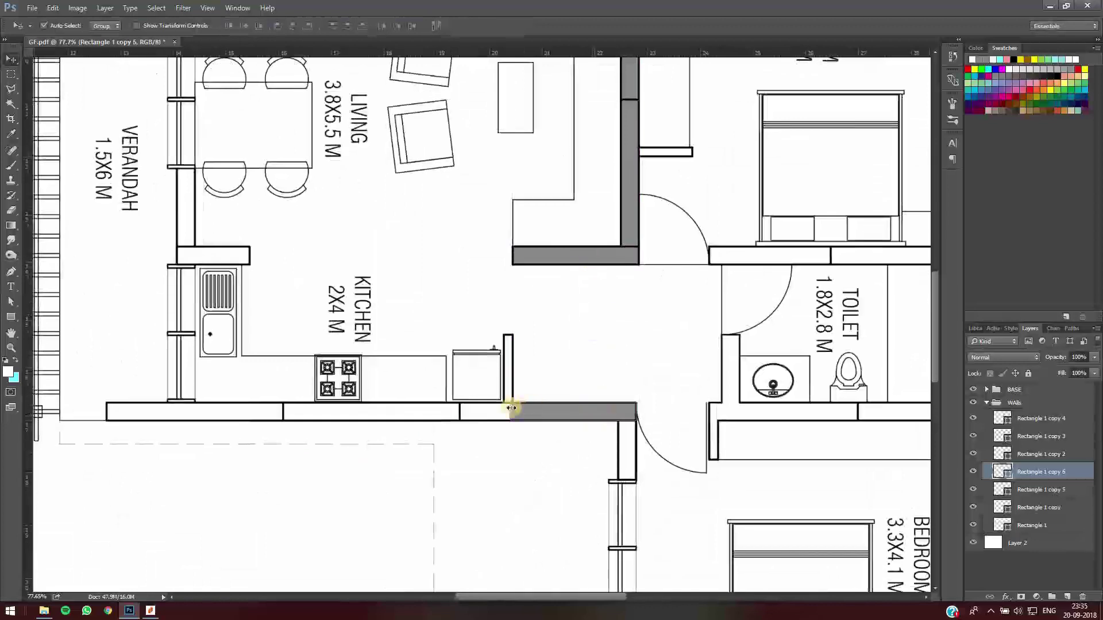
left_click_drag(511, 408, 109, 411)
key("Return")
Copy the kitchen's exterior wall rectangle onto the short wall between the living room and kitchen and fit it to length
left_click_drag(183, 415, 176, 259)
key("ctrl+t")
left_click_drag(108, 257, 178, 259)
left_click_drag(634, 254, 250, 257)
key("Return")
Copy the horizontal wall rectangle onto the walls above and below the toilet and fit each copy to its wall's length
scroll(641, 189, "down", 3)
left_click_drag(641, 189, 435, 244)
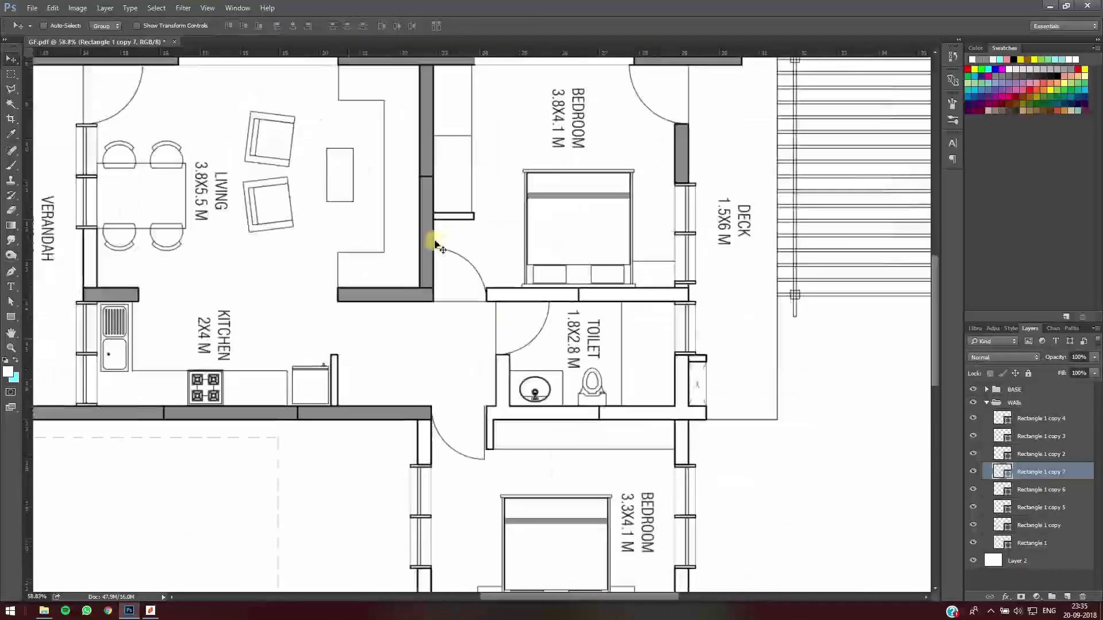
right_click(394, 295)
left_click(424, 329)
left_click_drag(373, 297, 517, 302)
key("ctrl+t")
left_click_drag(583, 295, 616, 418)
key("Return")
key("ctrl+t")
left_click_drag(689, 413, 709, 412)
key("Return")
Copy the toilet wall rectangle onto the bottom exterior wall of the 3.3X4.1 M bedroom and stretch it to full length
left_click_drag(605, 430, 581, 303)
left_click_drag(582, 288, 524, 492)
key("ctrl+t")
left_click_drag(628, 493, 652, 493)
key("Return")
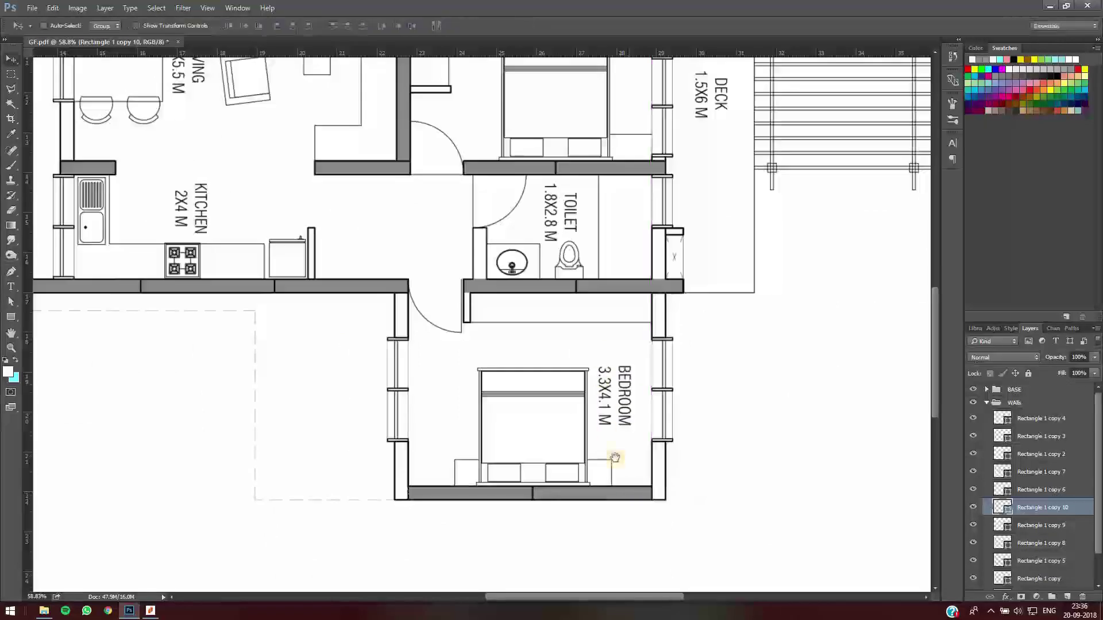
Copy the vertical wall rectangle onto both wall segments beside the west window of the 3.3X4.1 M bedroom and fit their lengths
left_click_drag(615, 458, 649, 586)
scroll(615, 458, "down", 1)
right_click(193, 144)
left_click(200, 177)
left_click_drag(158, 138, 267, 129)
left_click_drag(481, 329, 480, 486)
key("ctrl+t")
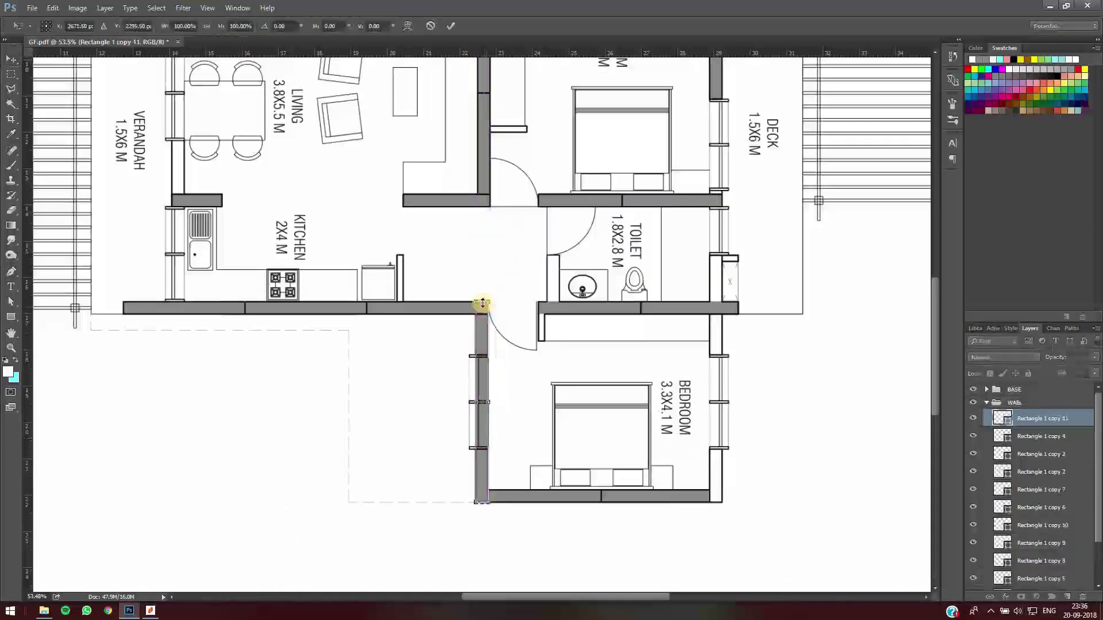
left_click_drag(482, 303, 482, 448)
key("Return")
left_click_drag(482, 496, 414, 453)
key("ctrl+t")
key("Return")
Copy a short wall rectangle onto the two end pieces of the living room's bay window wall and fit them
left_click_drag(499, 400, 649, 478)
right_click(276, 168)
left_click(284, 200)
left_click_drag(277, 174, 305, 132)
scroll(300, 132, "up", 2)
key("ctrl+t")
left_click_drag(227, 132, 525, 127)
key("Return")
Select both living room bay window wall pieces and copy them onto the upper bedroom's bay window
right_click(474, 160)
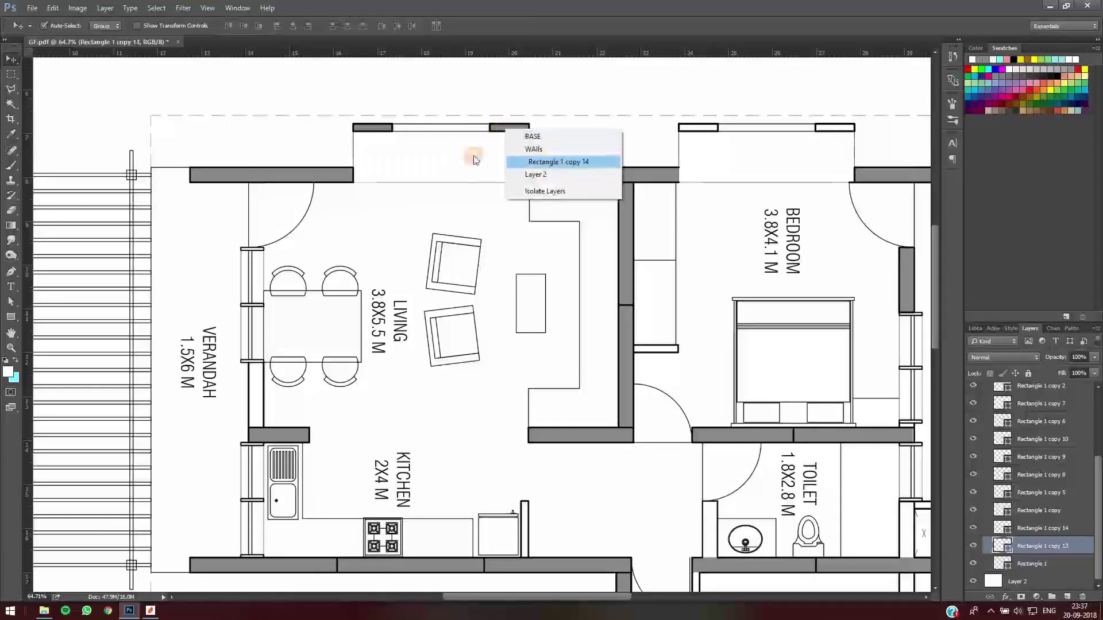
left_click(519, 162, "shift")
left_click_drag(474, 160, 800, 155)
scroll(544, 140, "down", 2)
Copy a bay window wall piece onto the short closet wall in the upper bedroom and stretch it to fit
right_click(653, 129)
left_click(661, 163)
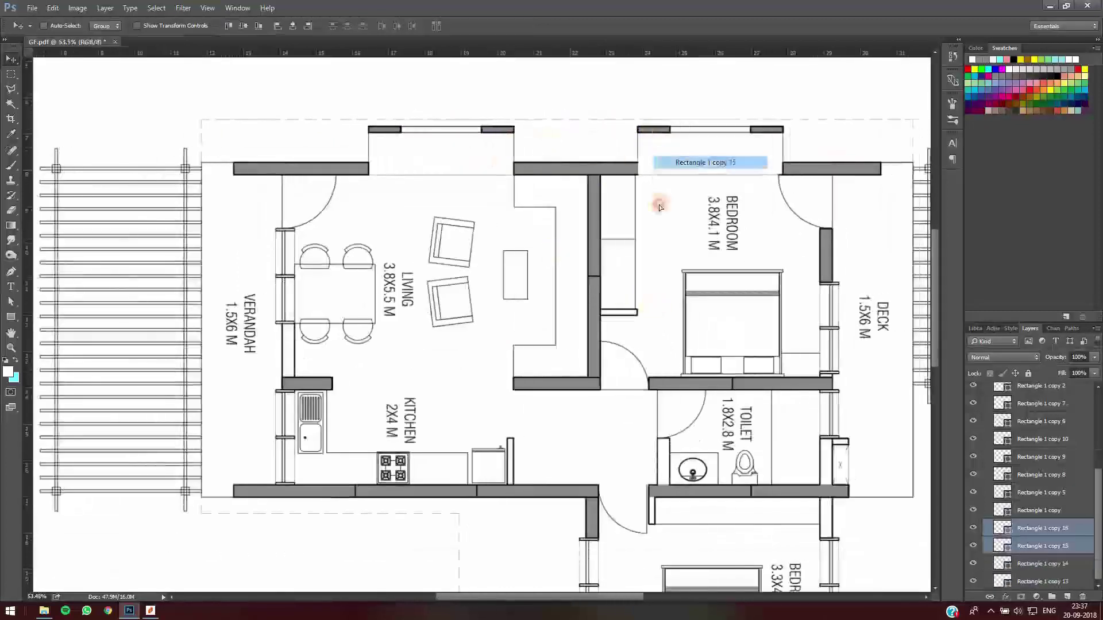
left_click_drag(659, 208, 650, 314)
key("ctrl+t")
scroll(627, 312, "up", 2)
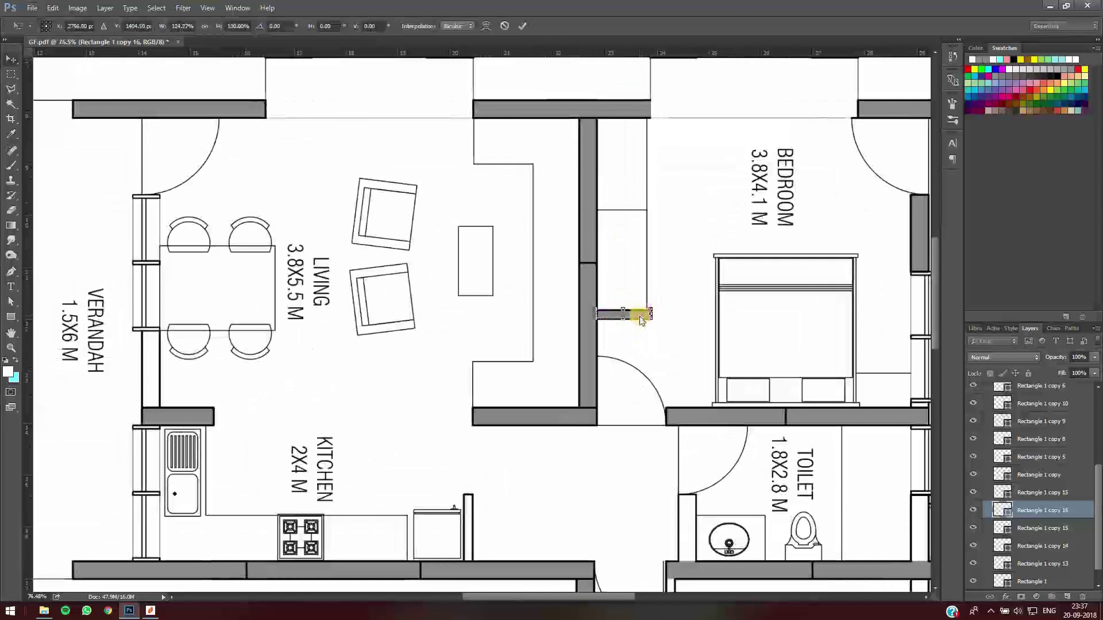
key("Return")
Copy wall rectangles onto the toilet's outer wall and the short wall of the adjoining duct, fitting them to the plan lines
scroll(626, 333, "down", 5)
scroll(545, 370, "up", 2)
right_click(676, 203)
left_click(687, 213)
left_click_drag(687, 213, 688, 365)
scroll(684, 360, "up", 2)
left_click_drag(685, 356, 705, 382)
key("ctrl+t")
left_click_drag(707, 342, 712, 315)
scroll(696, 311, "up", 3)
left_click_drag(791, 311, 697, 311)
key("Return")
Copy the short closet wall rectangle onto the end wall of the lower bedroom's wardrobe
scroll(637, 336, "down", 7)
scroll(494, 240, "down", 1)
right_click(497, 228)
left_click(514, 262)
left_click_drag(504, 255, 533, 380)
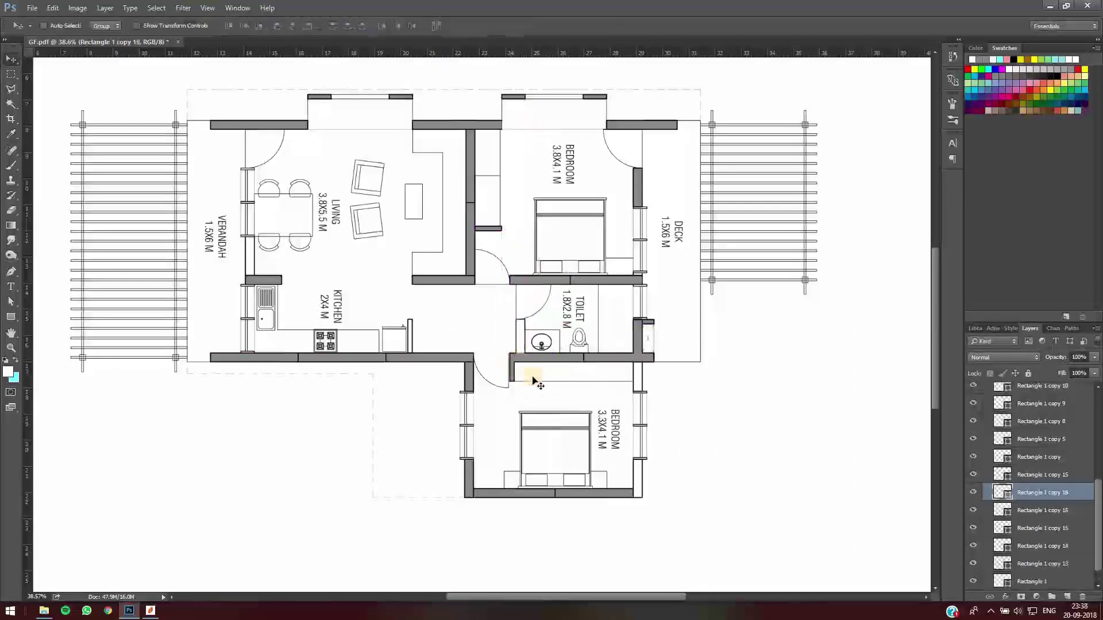
Copy the lower bedroom's vertical wall rectangle onto both segments of its opposite exterior wall and fit the copies
scroll(562, 386, "down", 2)
scroll(563, 387, "up", 6)
left_click_drag(383, 334, 511, 336)
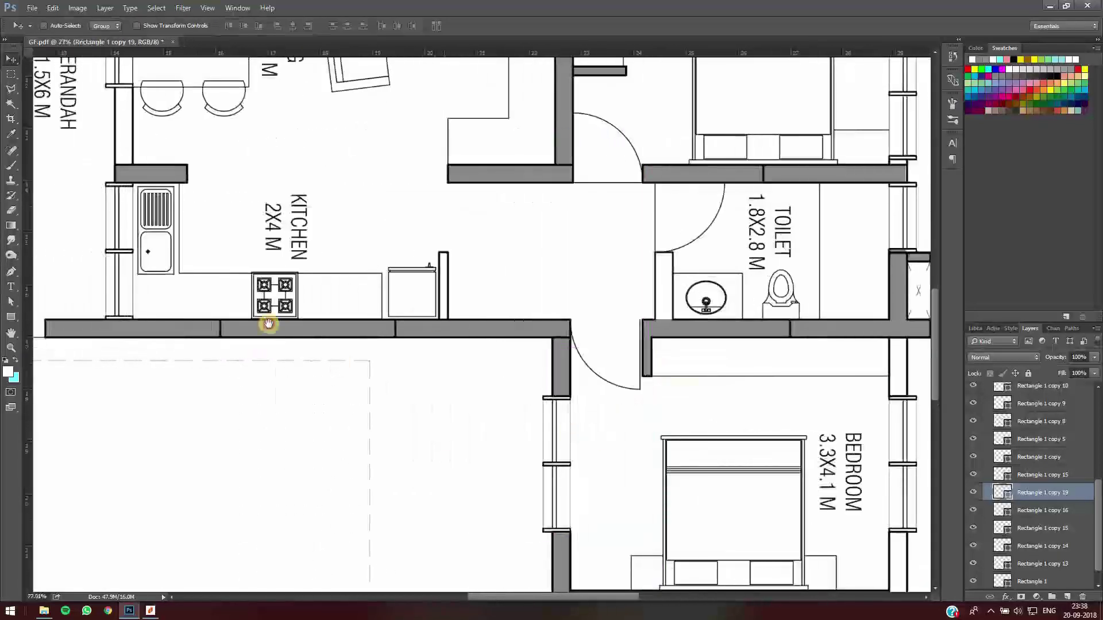
left_click_drag(441, 441, 268, 324)
right_click(387, 256)
left_click(437, 293)
left_click_drag(396, 262, 725, 418)
key("ctrl+t")
key("Return")
Copy the long vertical wall rectangle onto the wall segment between verandah and dining area and shorten it to fit
key("ctrl+0")
scroll(439, 321, "up", 2)
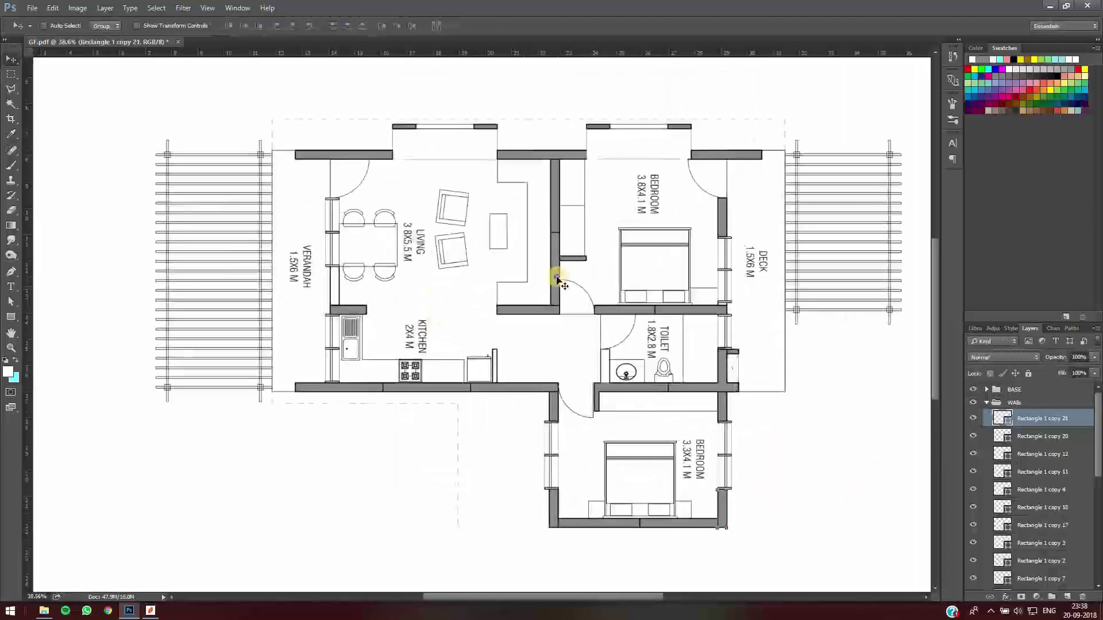
right_click(557, 279)
left_click(587, 284)
left_click_drag(555, 288, 335, 292)
key("ctrl+t")
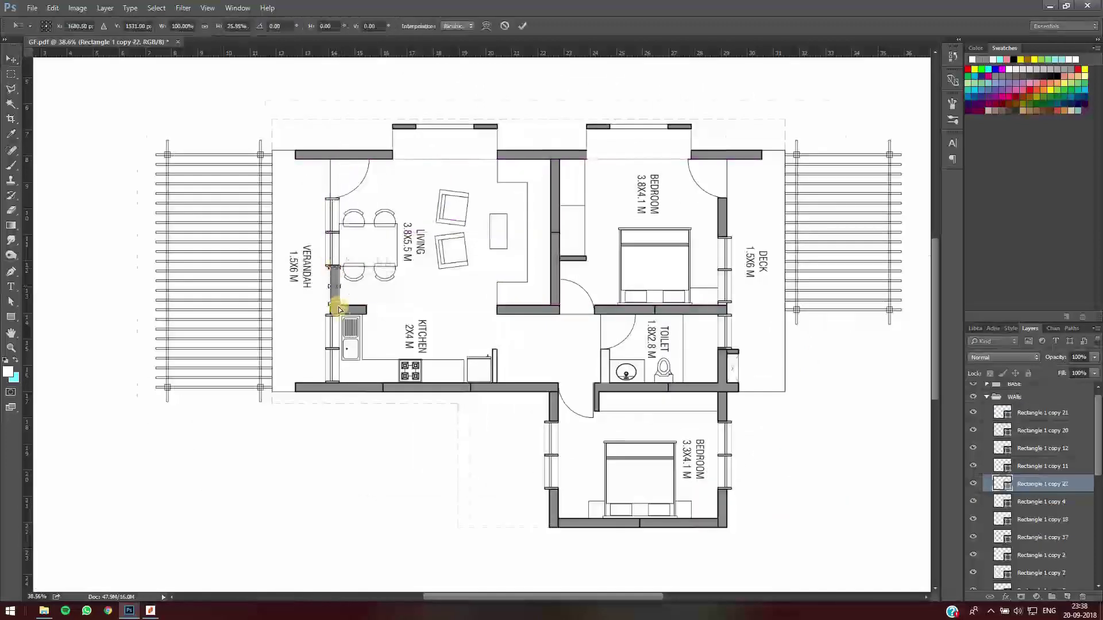
scroll(339, 310, "up", 3)
left_click_drag(339, 310, 367, 310)
key("Return")
Copy a small wall rectangle onto the mullions of the dining area's verandah window and fit it to their size
left_click_drag(375, 187, 365, 296)
left_click_drag(480, 109, 420, 417)
key("ctrl+t")
scroll(352, 236, "up", 3)
left_click(524, 25)
left_click_drag(502, 574, 506, 349)
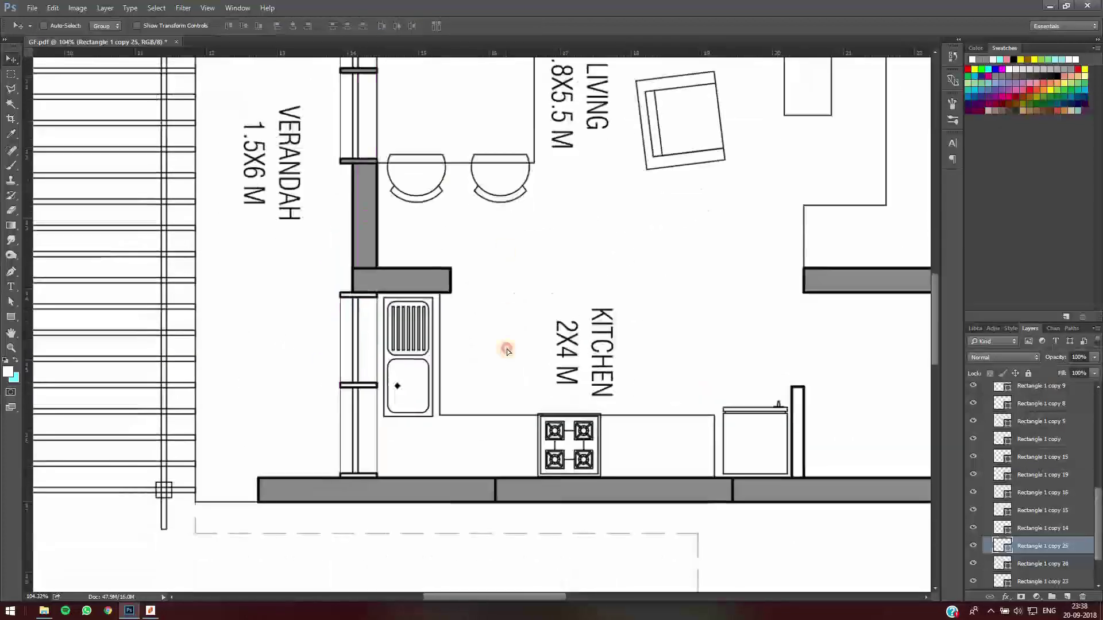
Copy the mullion rectangle onto the three mullions of the kitchen's verandah-side window
left_click_drag(499, 237, 499, 371, "alt")
left_click_drag(500, 352, 499, 442, "alt")
left_click_drag(494, 406, 491, 497, "alt")
Copy the mullion rectangle onto the lower bedroom's west window and adjust the copy to match the mullion
scroll(649, 451, "down", 3)
left_click_drag(668, 460, 625, 441)
scroll(624, 441, "up", 4)
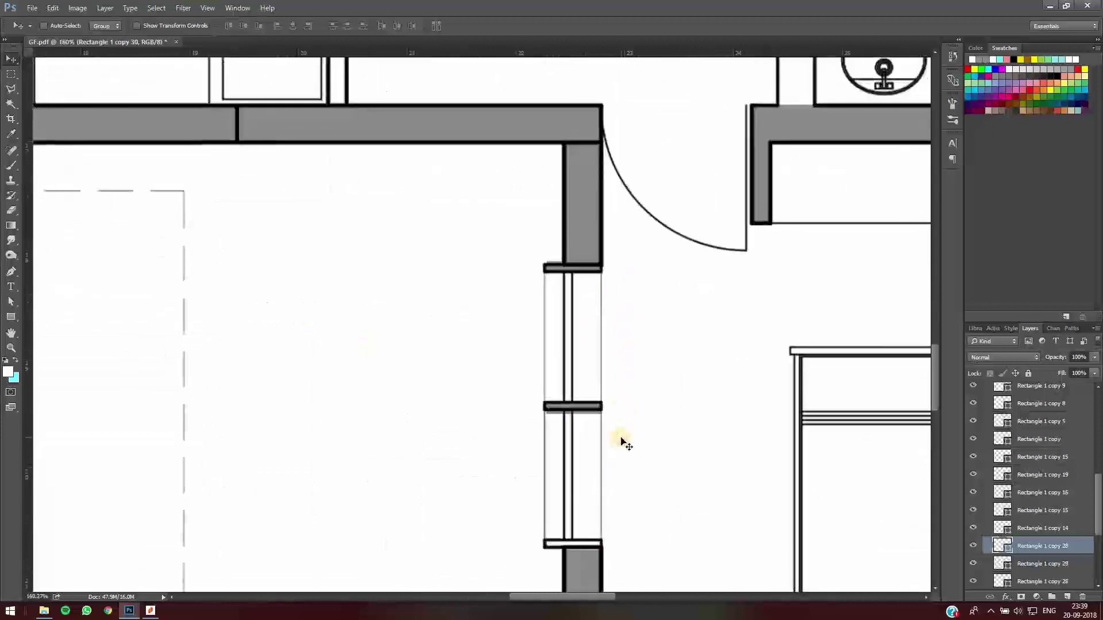
key("ctrl+t")
left_click_drag(577, 413, 578, 410)
key("Return")
Copy the mullion rectangle onto the mullions of the lower bedroom's opposite window
left_click_drag(680, 372, 875, 300, "alt")
scroll(672, 505, "down", 3)
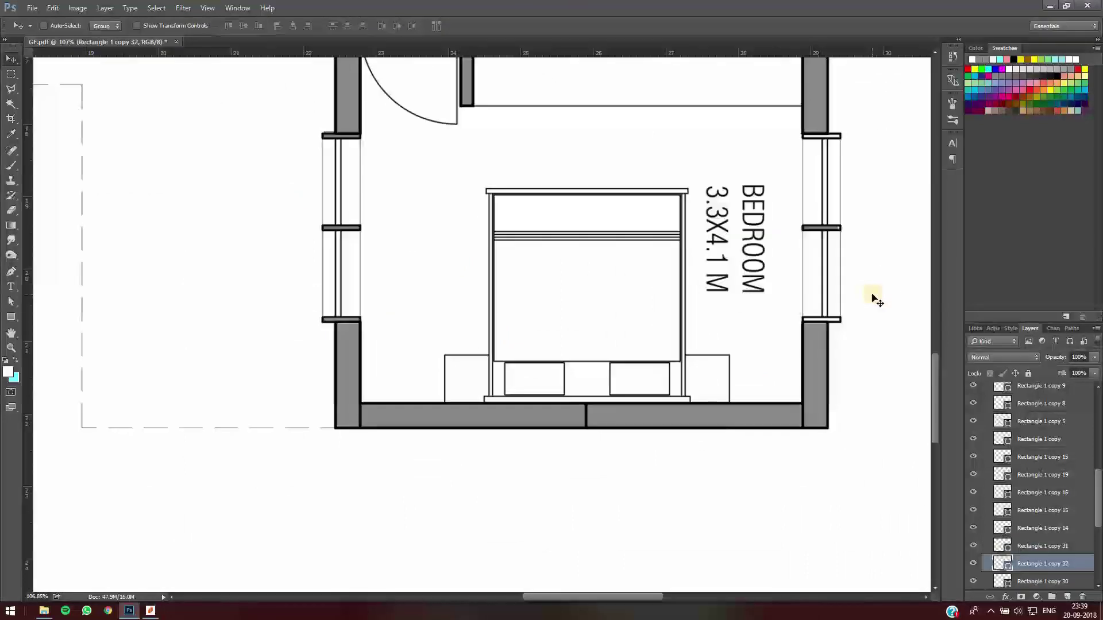
left_click_drag(868, 242, 864, 332, "alt")
scroll(631, 374, "down", 3)
Copy the mullion rectangle onto the window mullions of the toilet and of the upper bedroom's deck side
left_click_drag(630, 374, 614, 518)
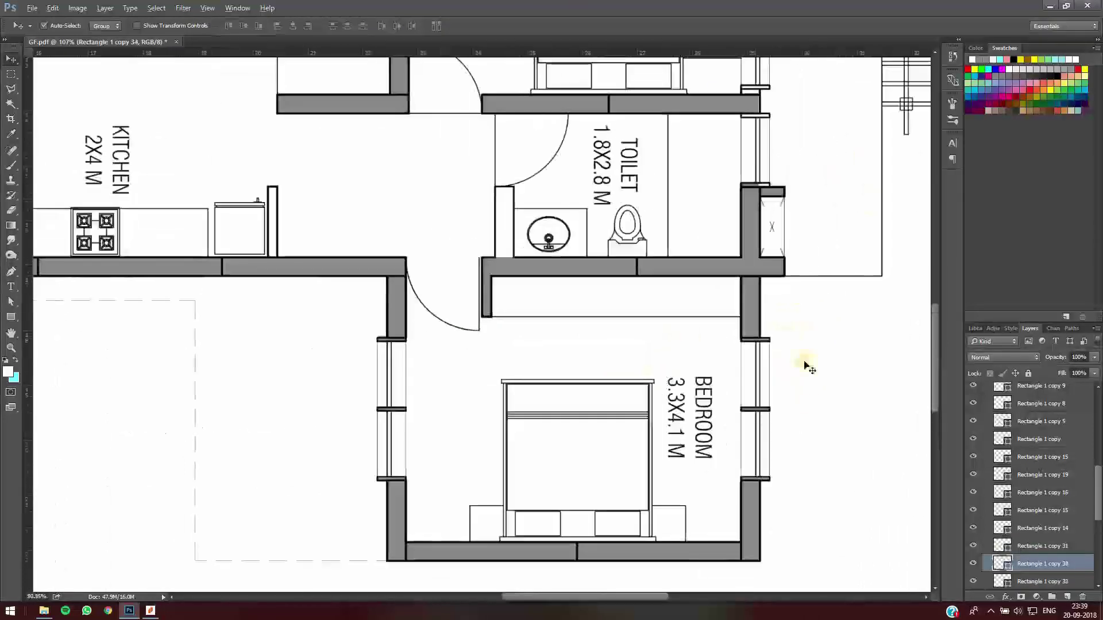
left_click_drag(804, 409, 805, 249, "alt")
left_click_drag(786, 325, 788, 390, "alt")
left_click_drag(783, 437, 785, 457, "alt")
left_click_drag(714, 343, 637, 205)
left_click_drag(714, 343, 714, 371, "alt")
left_click_drag(717, 362, 721, 431, "alt")
Collapse the walls group, expand the BASE group and select its Layer 1
left_click_drag(1097, 394, 1097, 385)
left_click(987, 402)
scroll(437, 311, "down", 11)
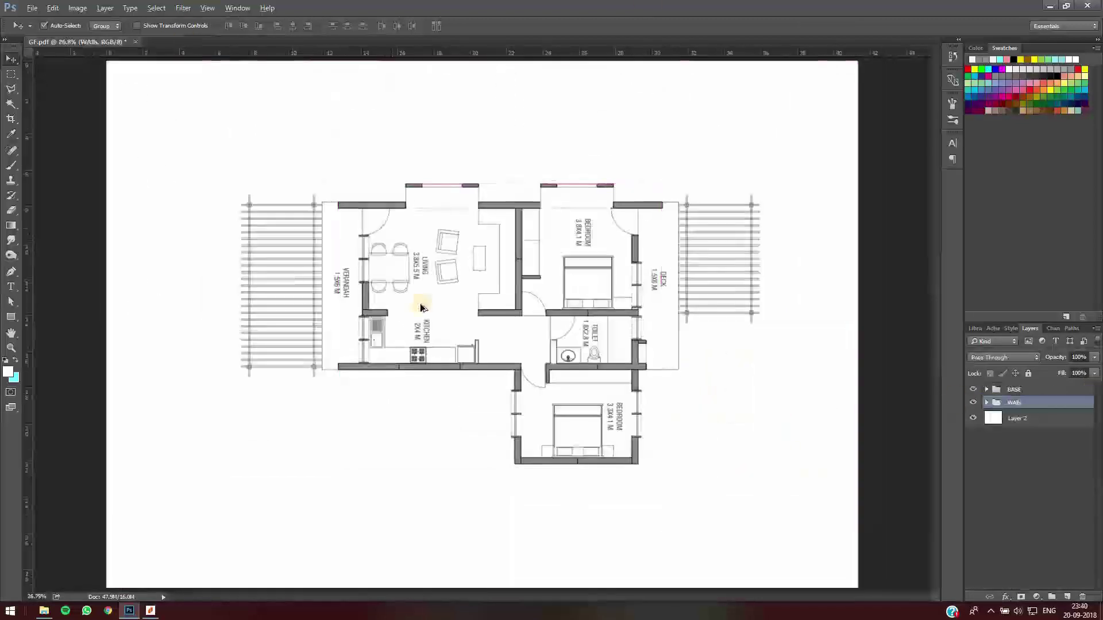
scroll(423, 308, "up", 1)
left_click(986, 390)
left_click(1004, 408)
Select the floor areas of the living room, kitchen, both bedrooms and toilet with the Magic Wand
key("w")
left_click(479, 312)
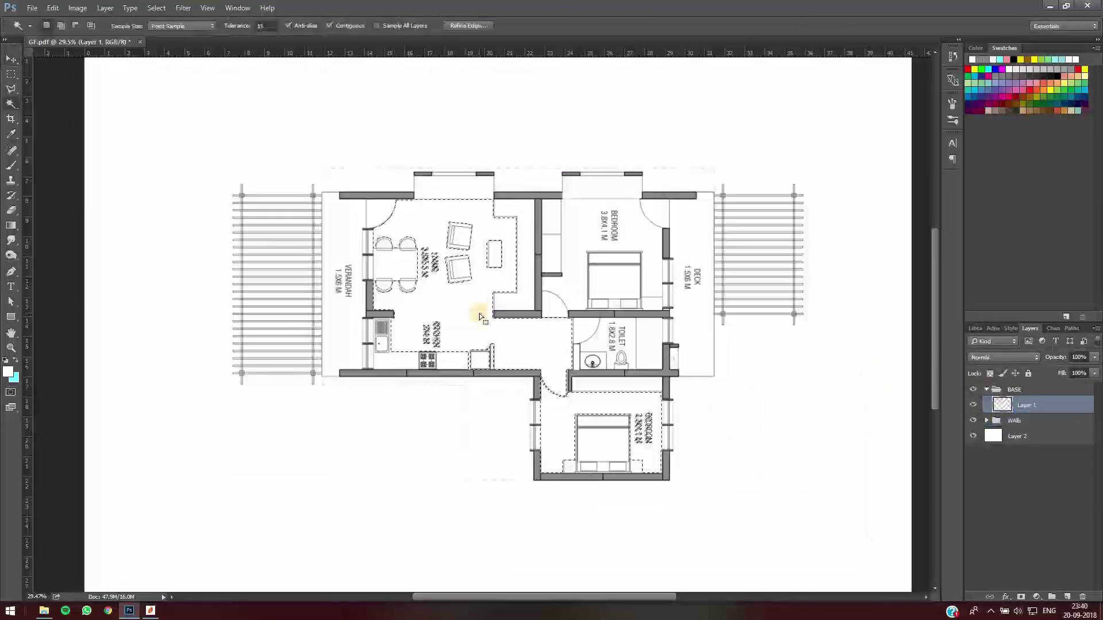
left_click(566, 293)
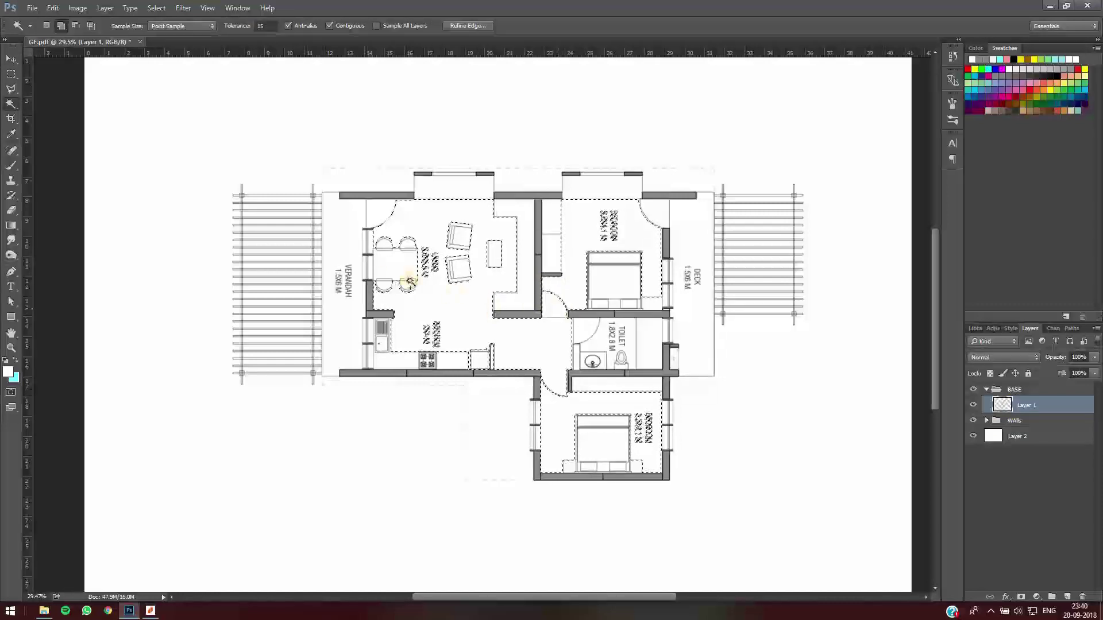
left_click(600, 343)
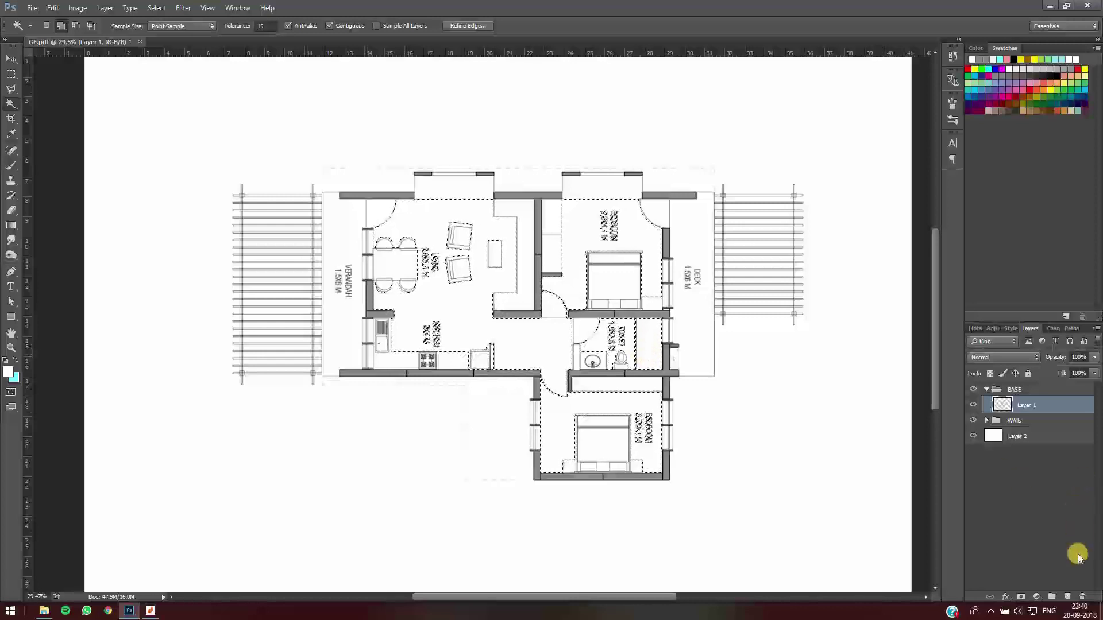
Create a layer group above BASE, collapse BASE and name the new group Floor
left_click(1052, 596)
left_click_drag(1038, 386, 1015, 390)
left_click(987, 403)
double_click(1015, 390)
type("F")
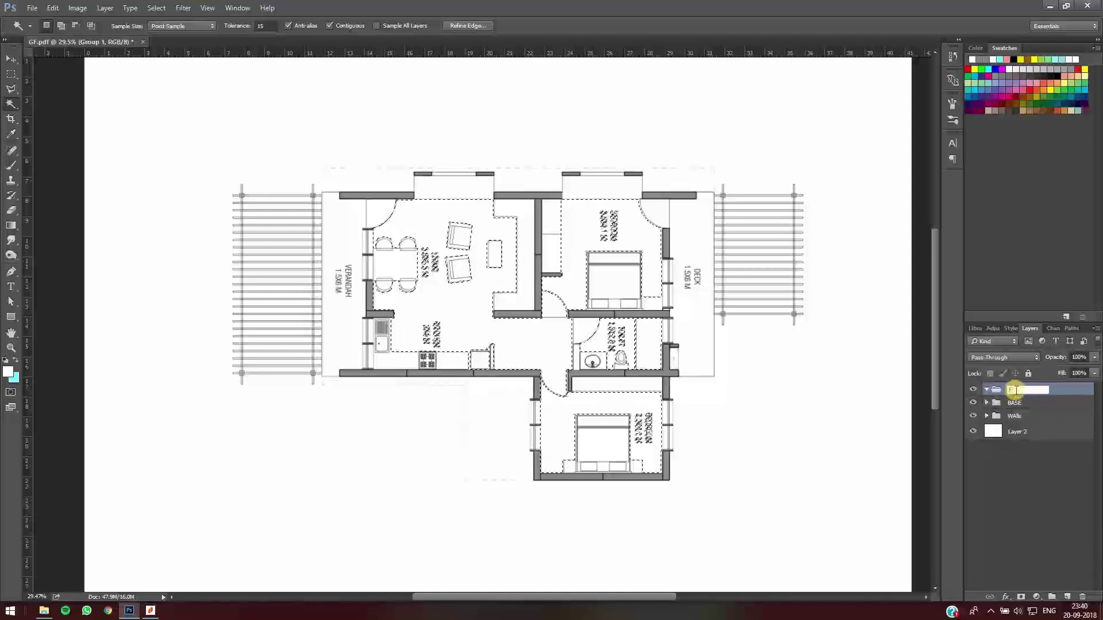
type("loor")
key("Return")
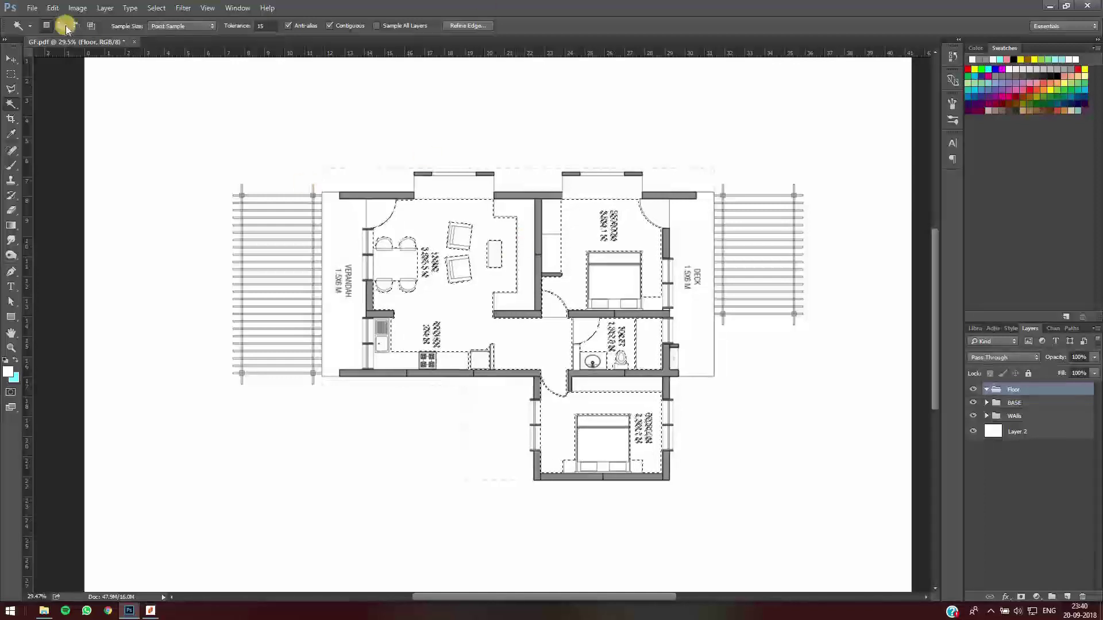
Add a new layer inside the Floor group and choose a textured brush preset for the Brush tool
key("b")
key("bracketright")
key("bracketright")
key("bracketright")
key("bracketright")
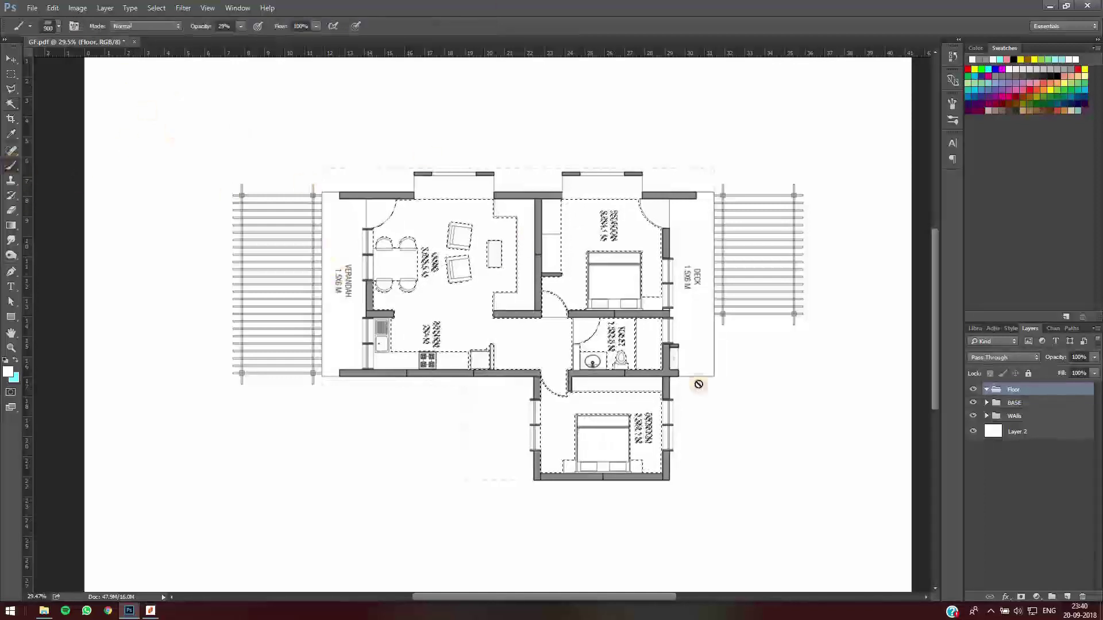
key("ctrl+shift+alt+n")
left_click(52, 26)
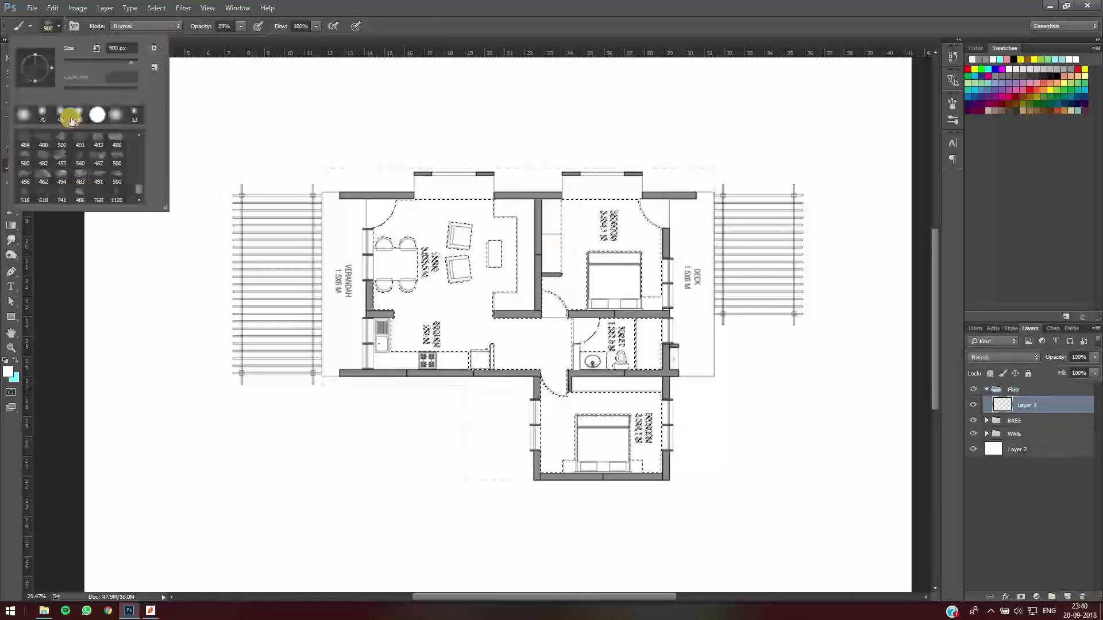
Set the foreground colour to a light neutral grey
key("i")
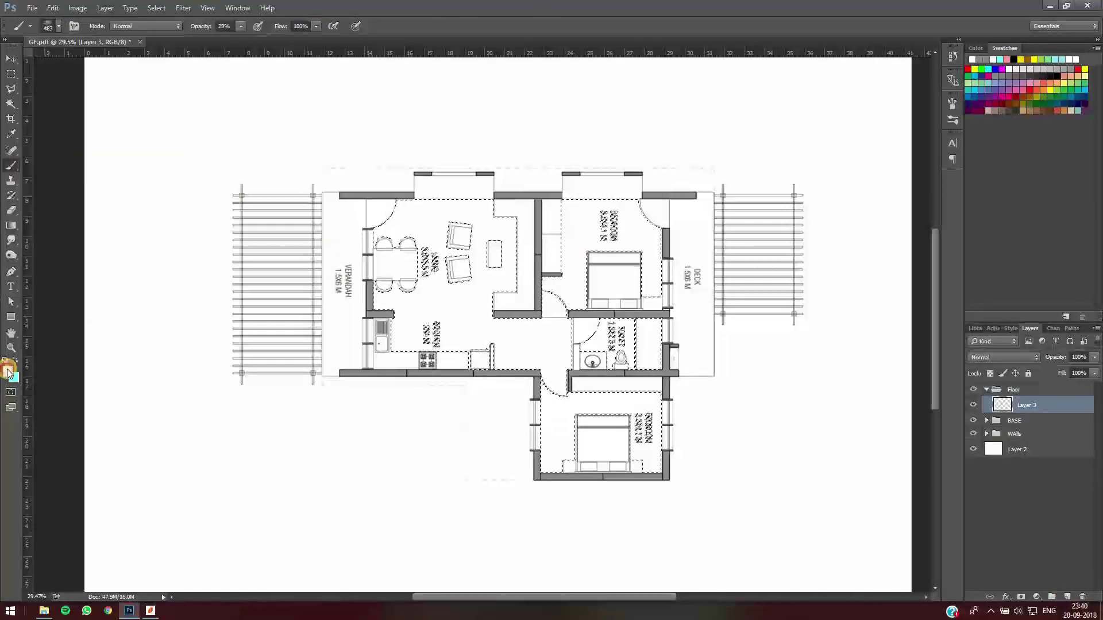
left_click(8, 372)
left_click(256, 190)
left_click_drag(253, 143, 253, 130)
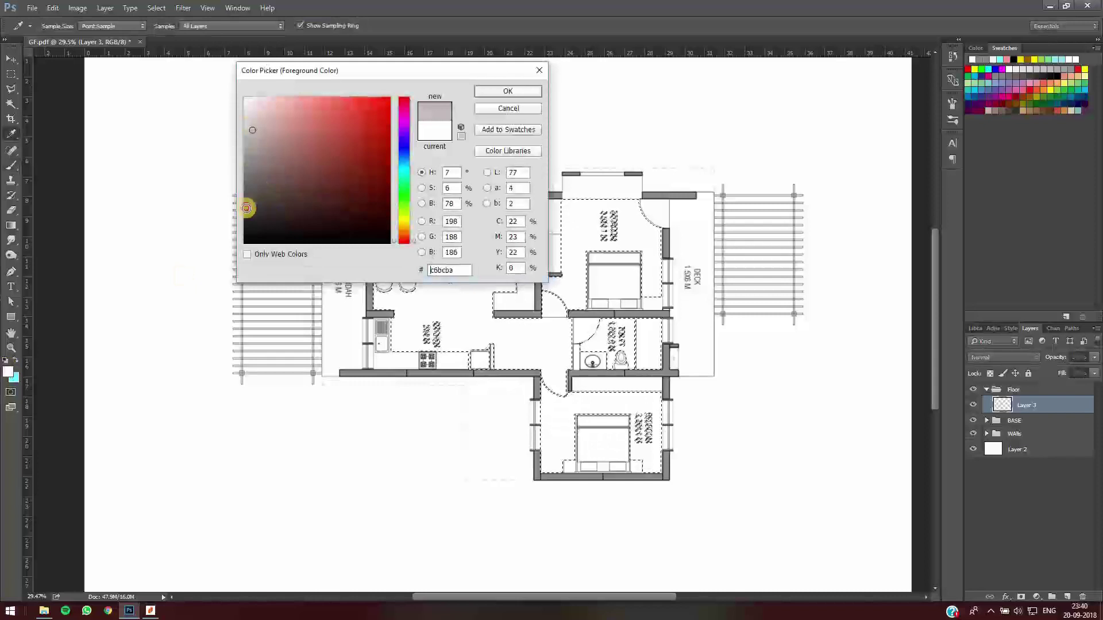
left_click_drag(246, 209, 239, 129)
key("Return")
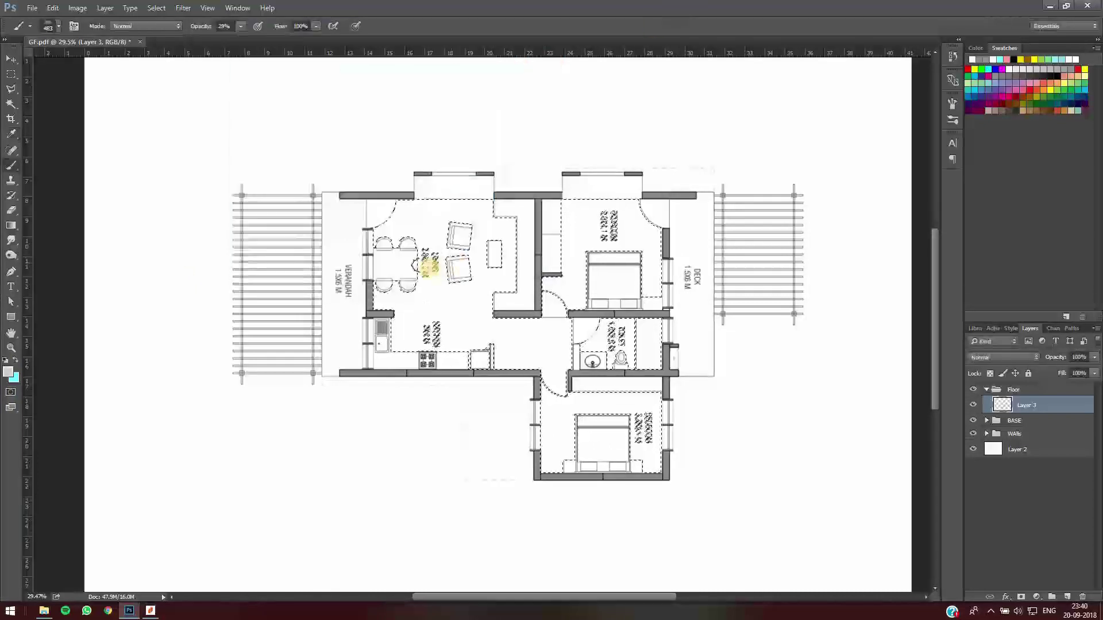
Extend the floor selection from Layer 1 to the rest of the toilet with the Magic Wand and make Layer 3 active
left_click(430, 268)
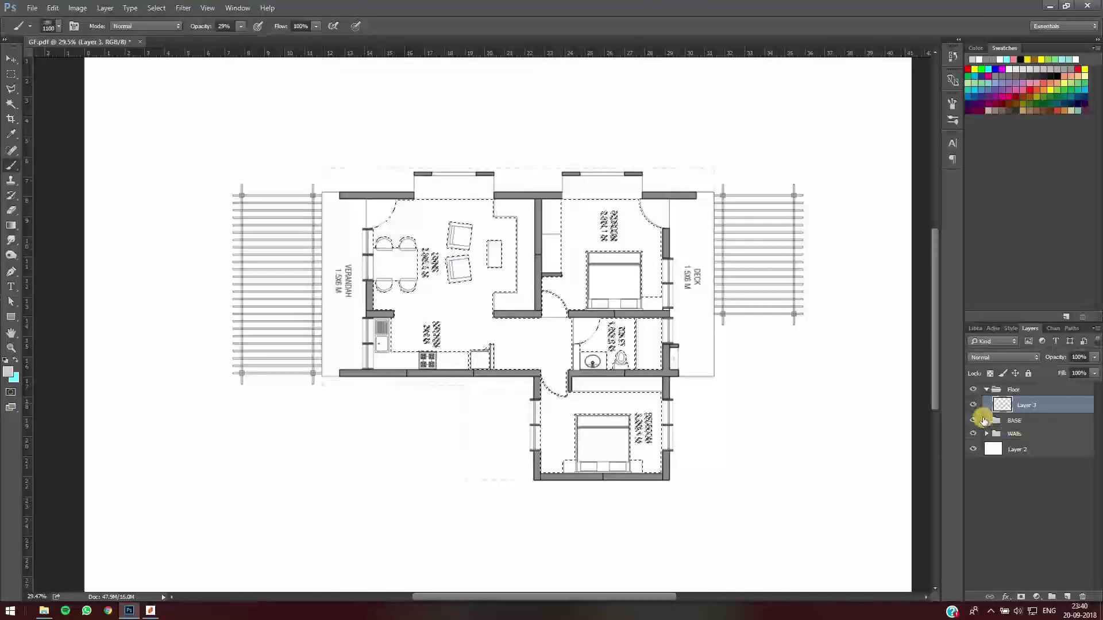
left_click(986, 420)
left_click(1026, 436)
key("bracketright")
key("w")
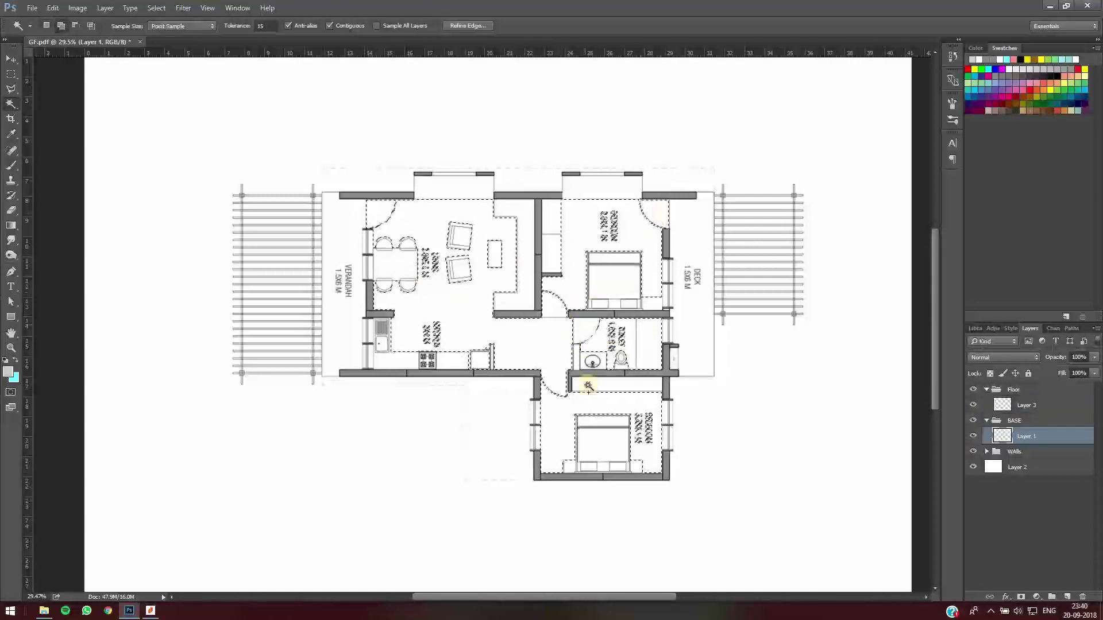
left_click(1000, 404)
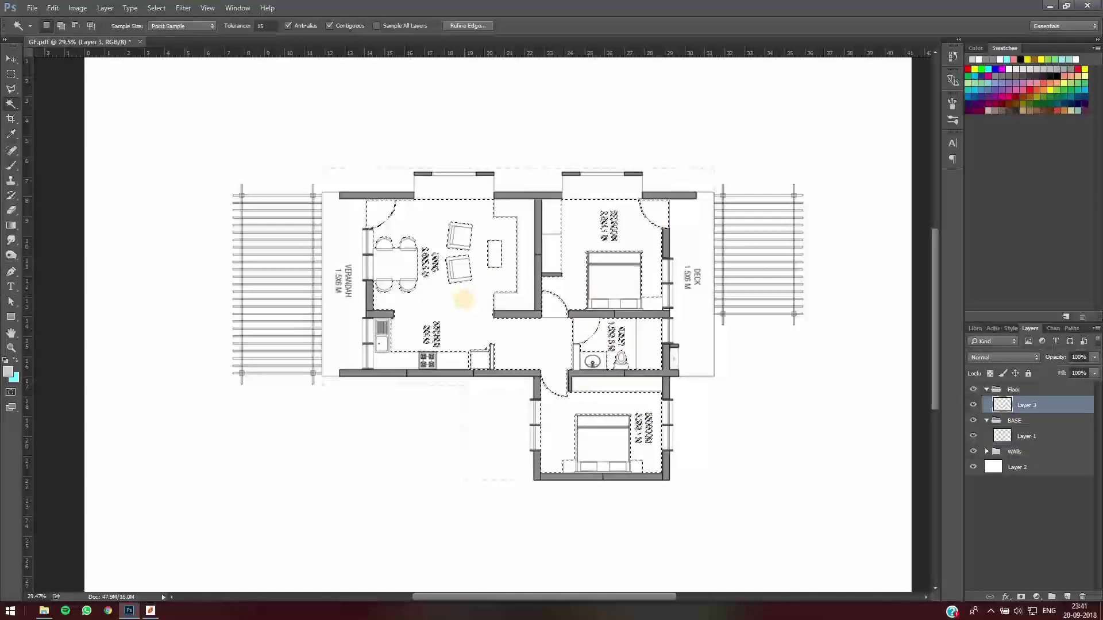
Set the textured brush to 100% opacity, enlarge it and brush light grey shading over the living room and kitchen floor
key("b")
key("bracketright")
key("bracketright")
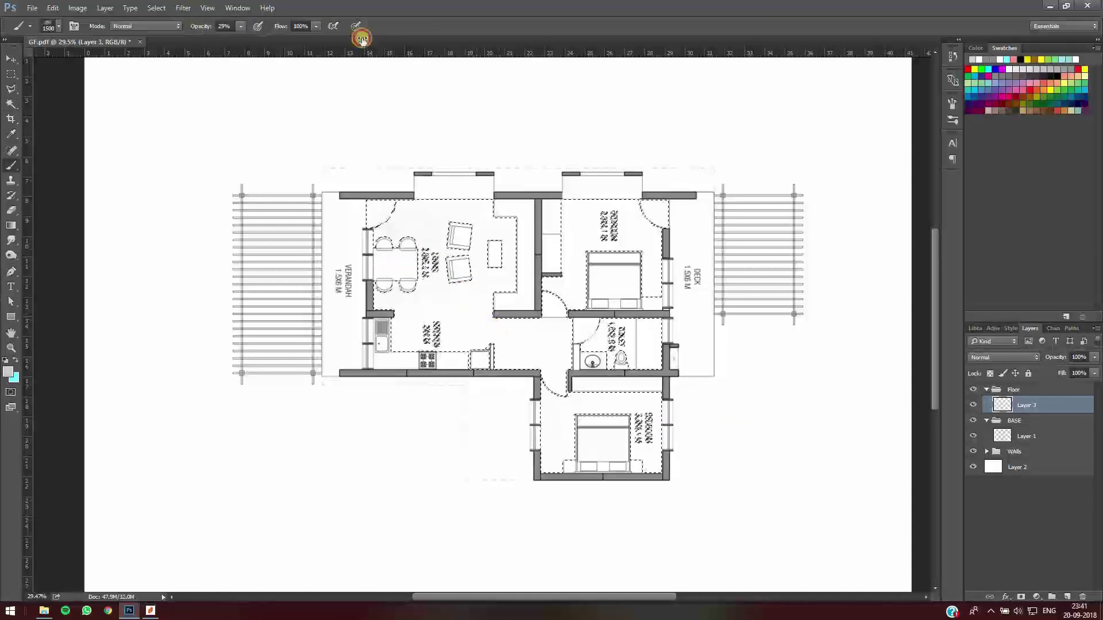
key("0")
left_click_drag(418, 247, 497, 281)
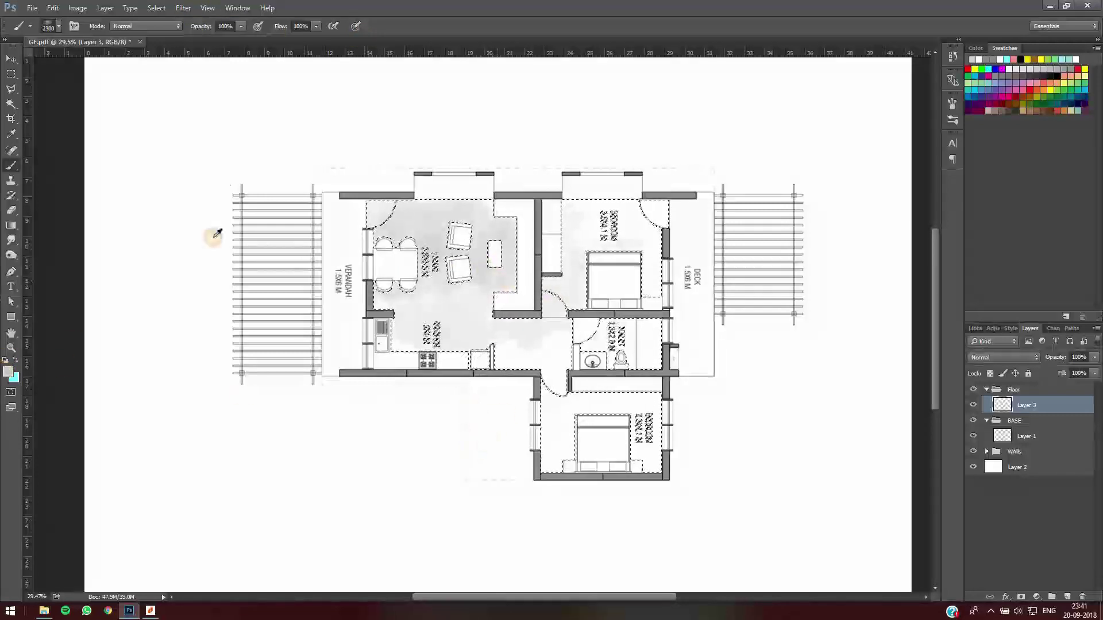
Pick a slightly different grey as foreground colour, brush the remaining floor areas inside the selection and clear the selection
key("alt+shift+c")
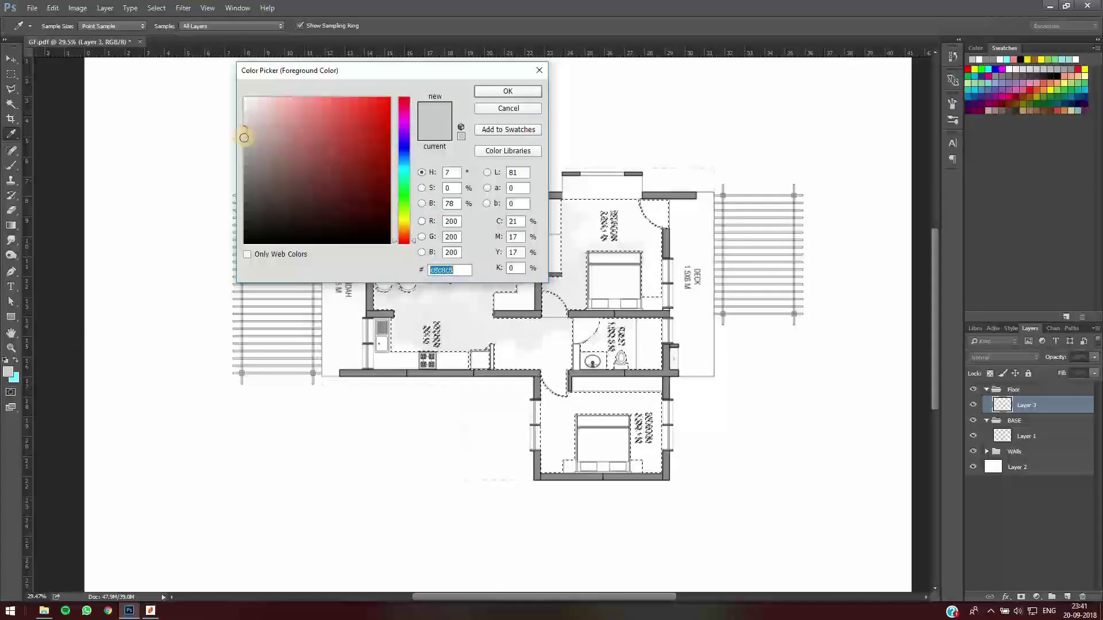
left_click_drag(244, 138, 256, 140)
left_click(503, 92)
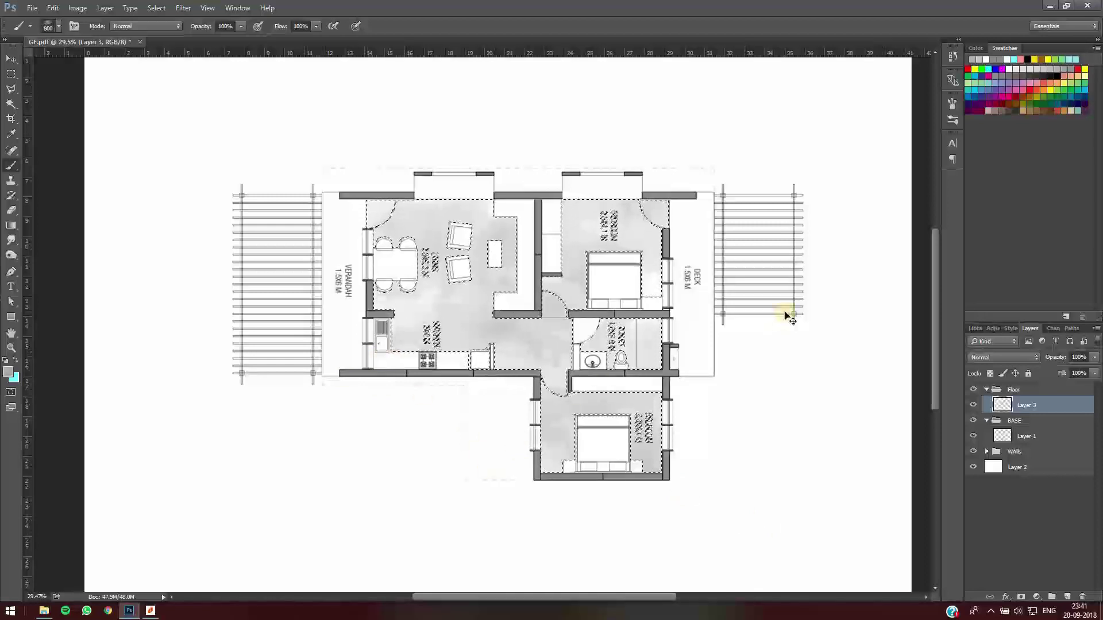
key("ctrl+0")
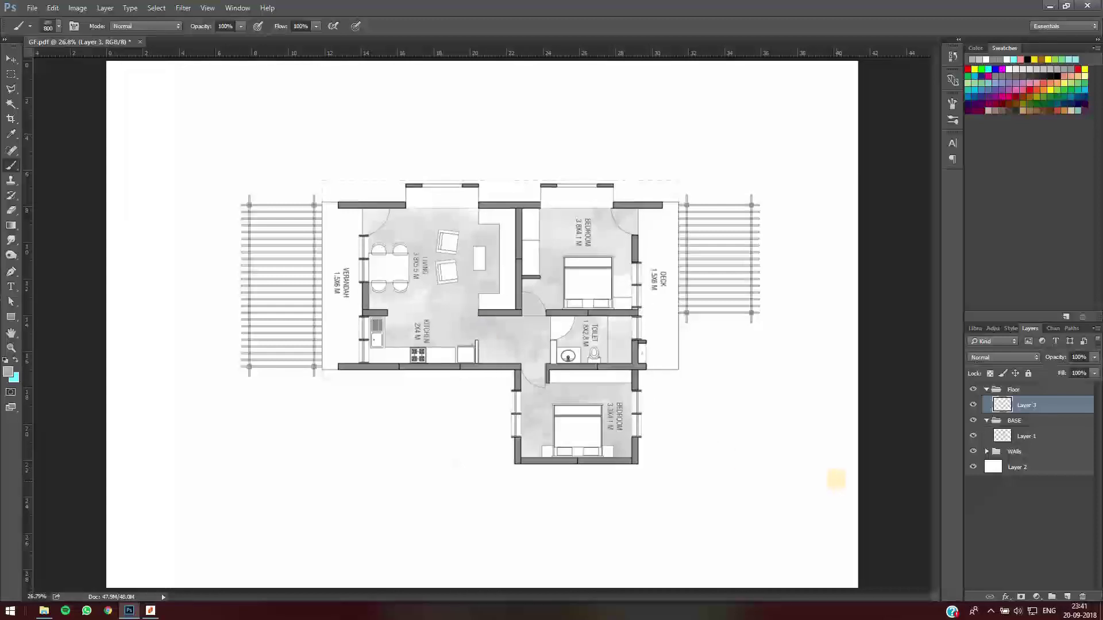
Add a new layer to the Floor group and name it "deck and Vernadah"
left_click(1070, 598)
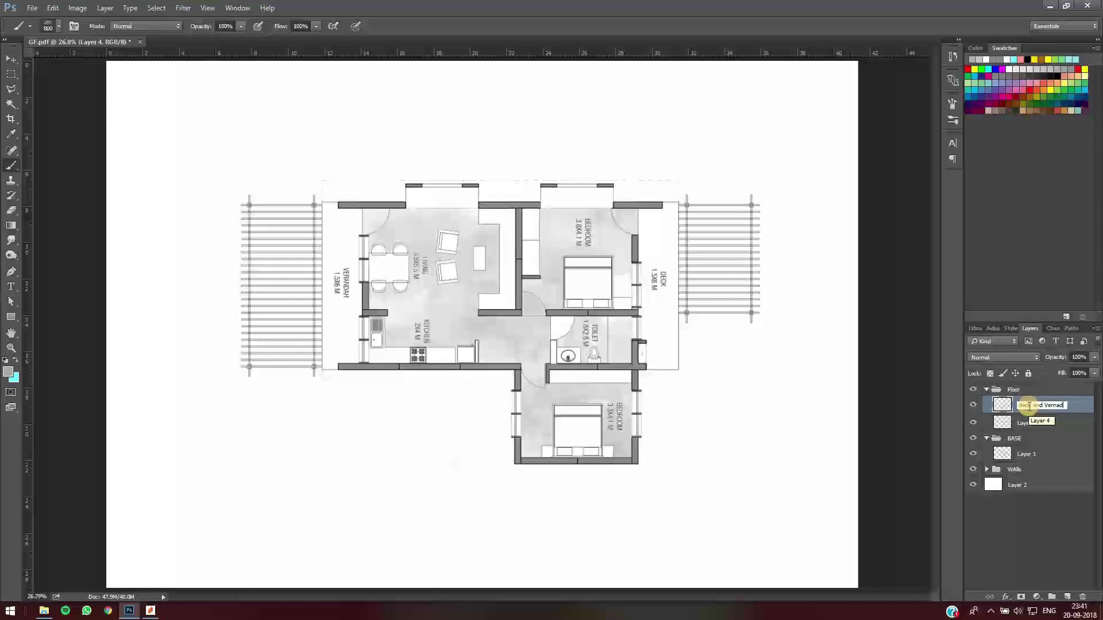
type("ah")
key("Return")
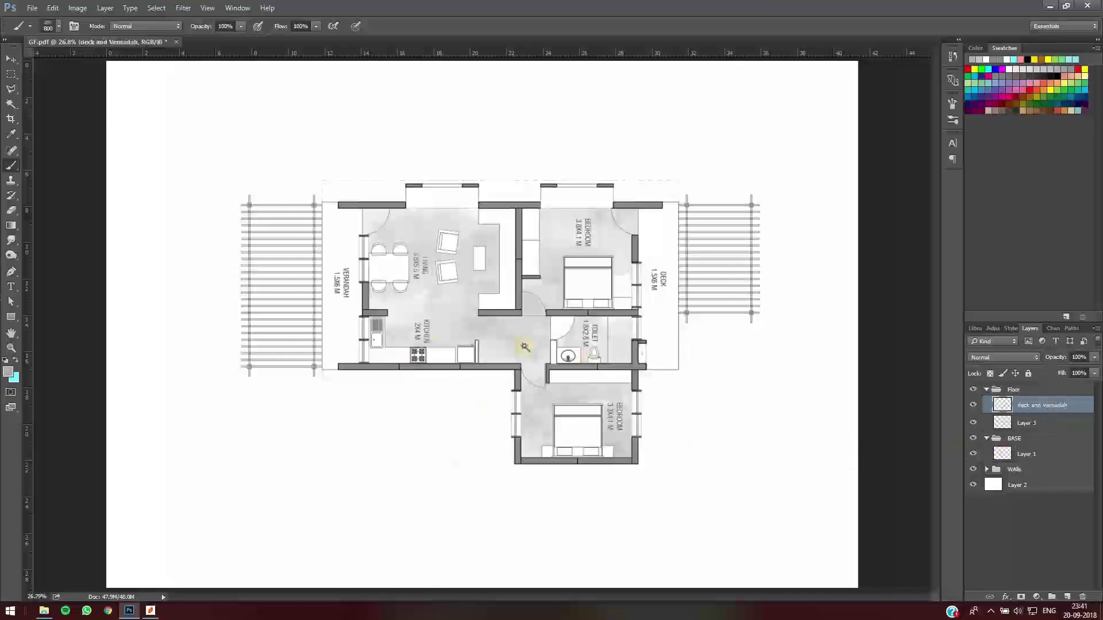
Select the verandah and deck areas from Layer 1 with the Magic Wand
key("w")
left_click(1035, 454)
left_click(344, 317)
left_click(663, 318, "shift")
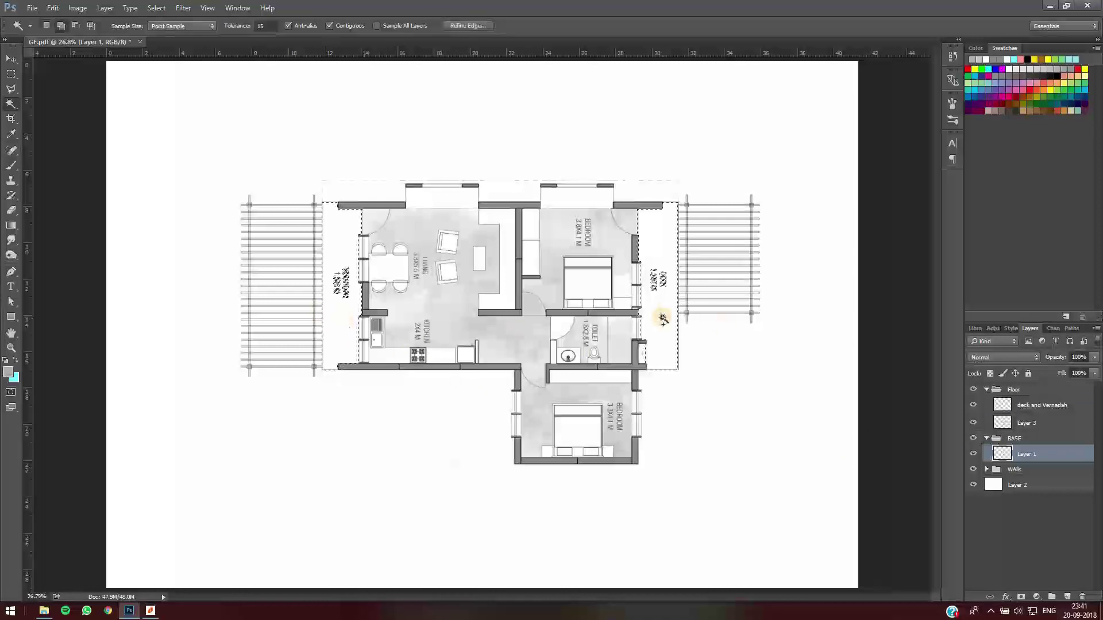
Set the background colour to the magenta b63a80
key("b")
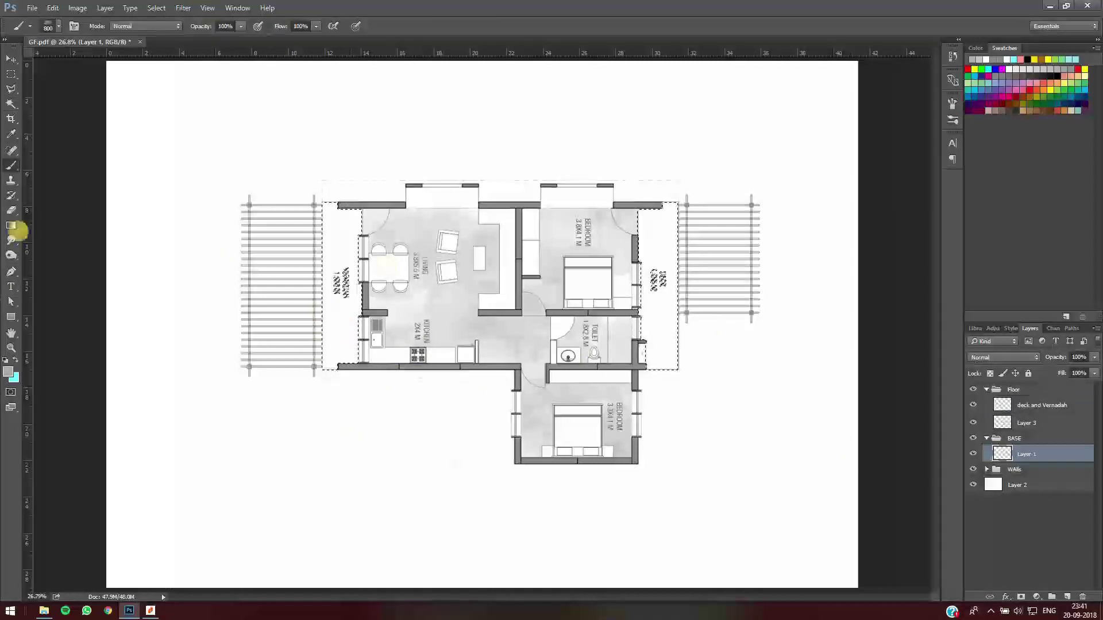
left_click(12, 382)
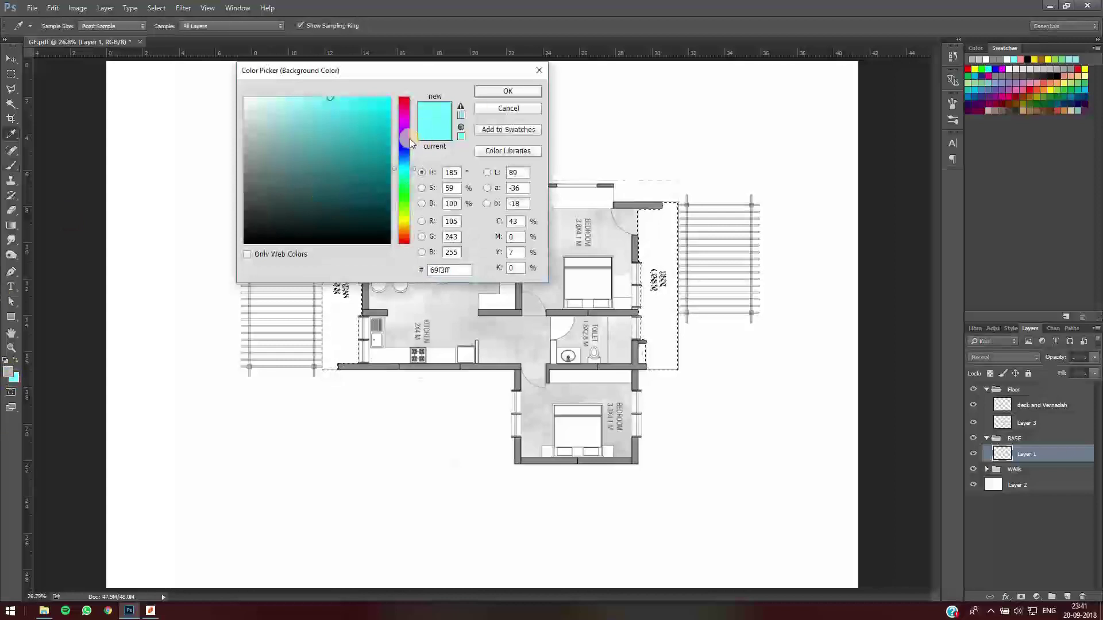
left_click(406, 131)
mouse_move(319, 146)
left_mouse_down()
mouse_move(268, 115)
mouse_move(310, 187)
mouse_move(337, 154)
mouse_move(393, 125)
left_mouse_up()
mouse_move(349, 158)
left_mouse_down()
mouse_move(347, 182)
mouse_move(330, 168)
left_mouse_up()
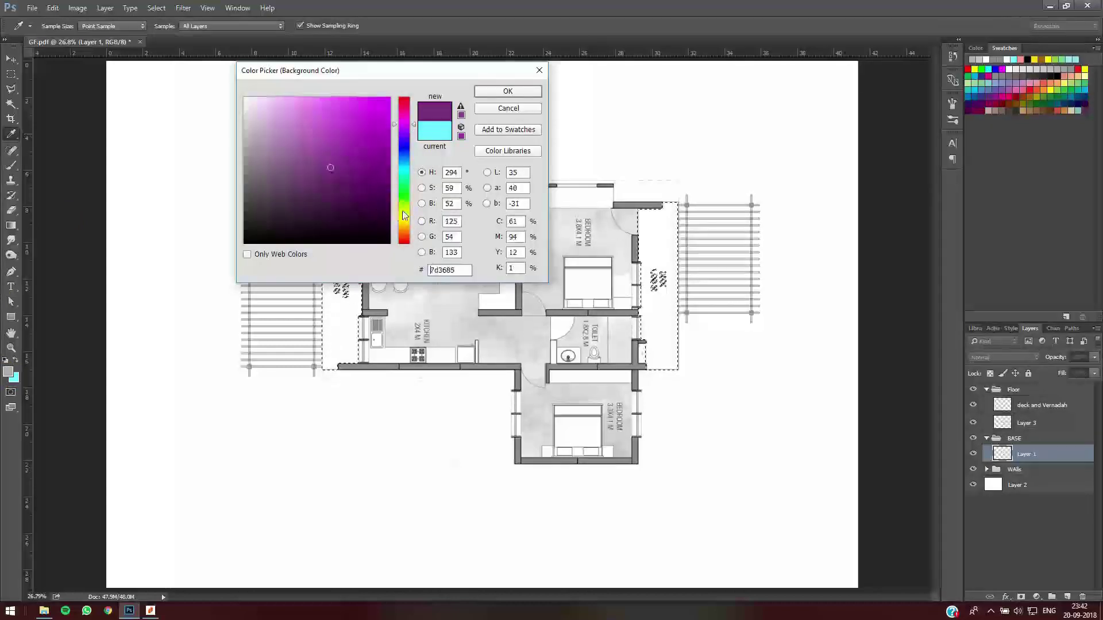
left_click_drag(413, 120, 393, 110)
mouse_move(320, 185)
left_mouse_down()
mouse_move(333, 133)
mouse_move(347, 148)
mouse_move(336, 136)
left_mouse_up()
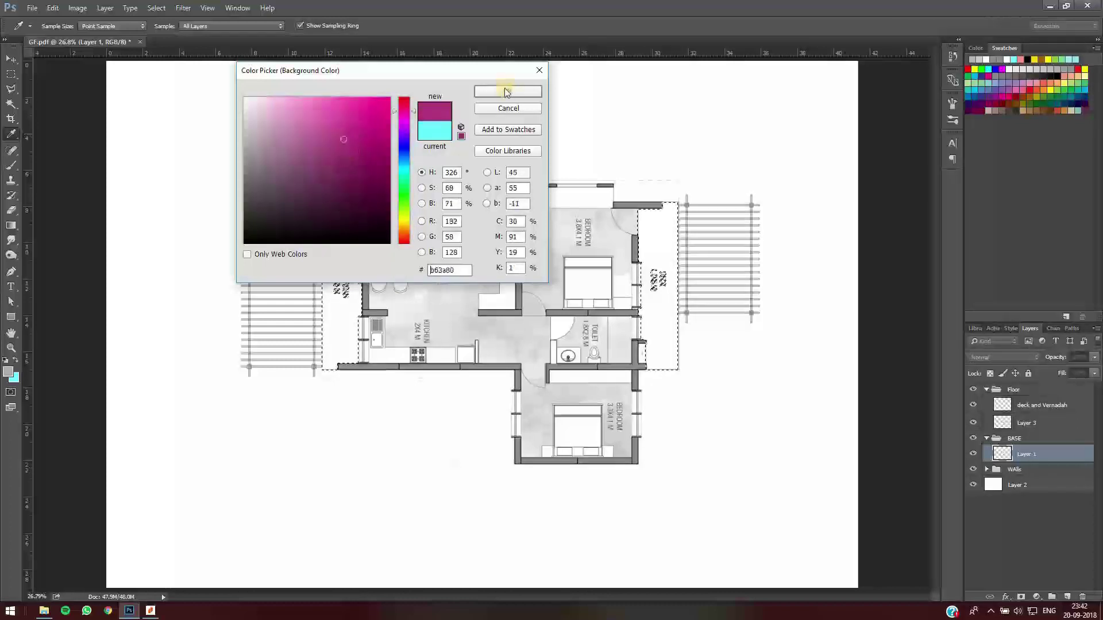
left_click(508, 90)
Enlarge the brush and paint magenta shading over the verandah and upper deck on the "deck and Vernadah" layer
key("bracketright")
key("bracketright")
key("bracketright")
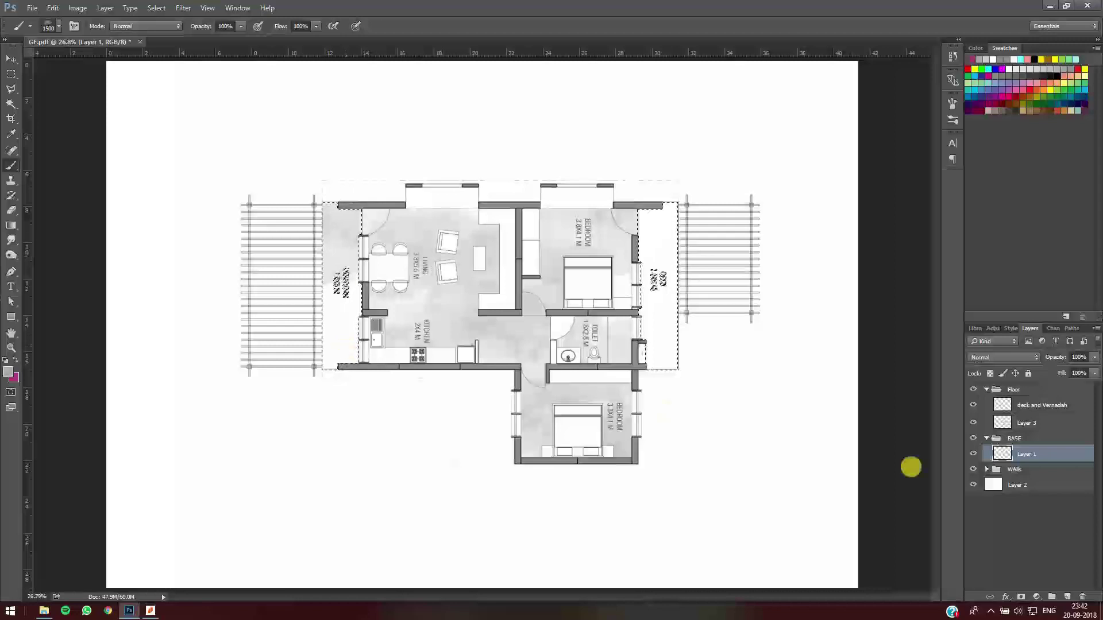
left_click(1028, 406)
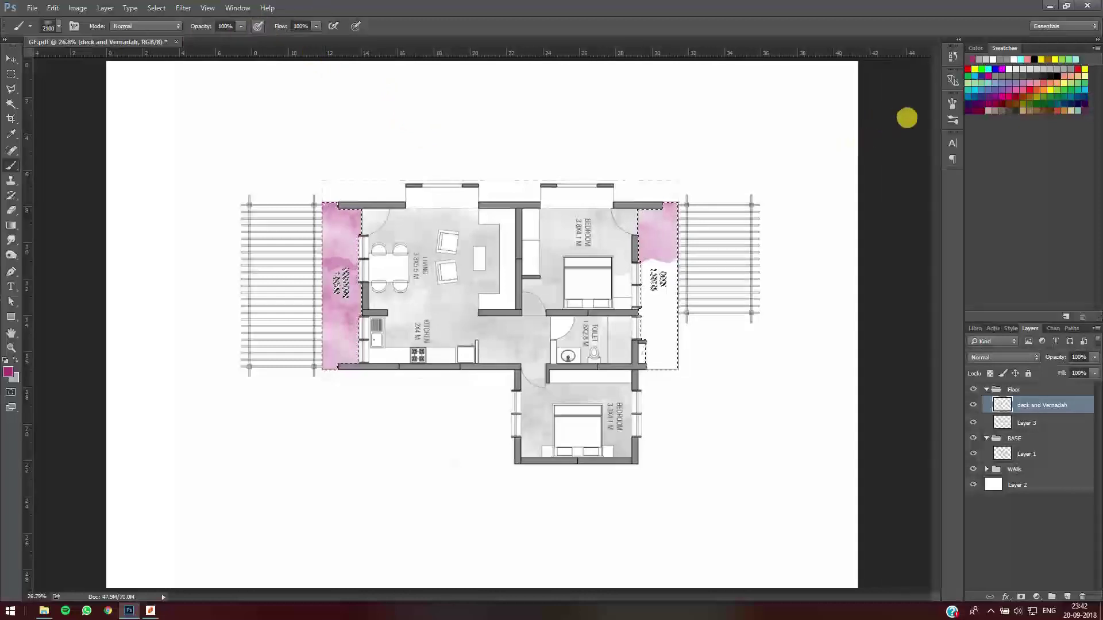
Set the brush tip angle to 90° and brush magenta over the rest of the deck
left_click(953, 120)
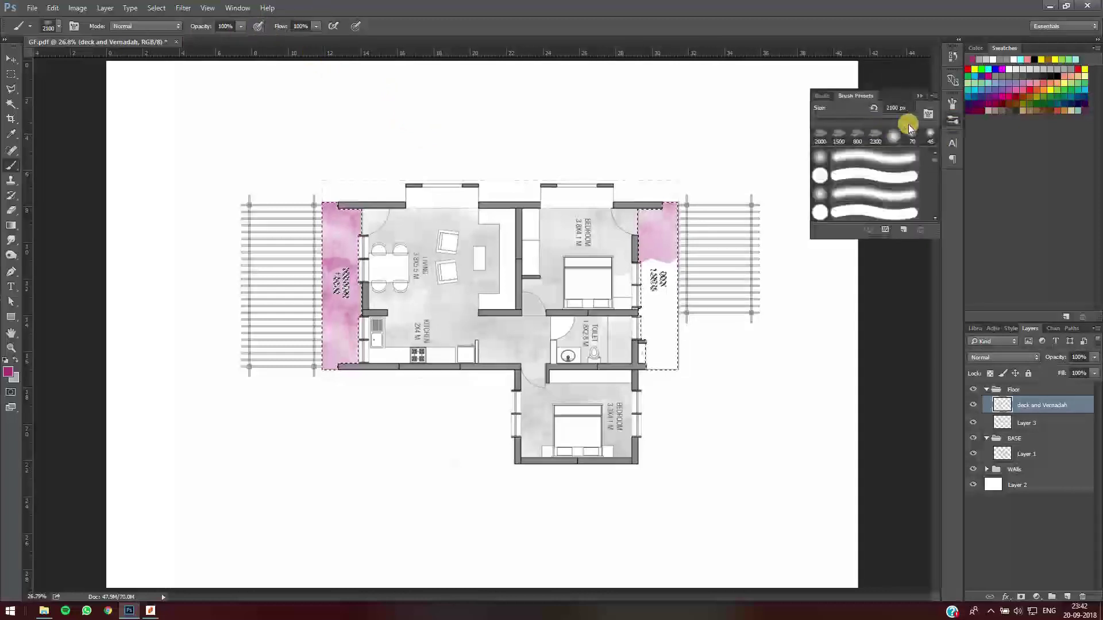
left_click(827, 96)
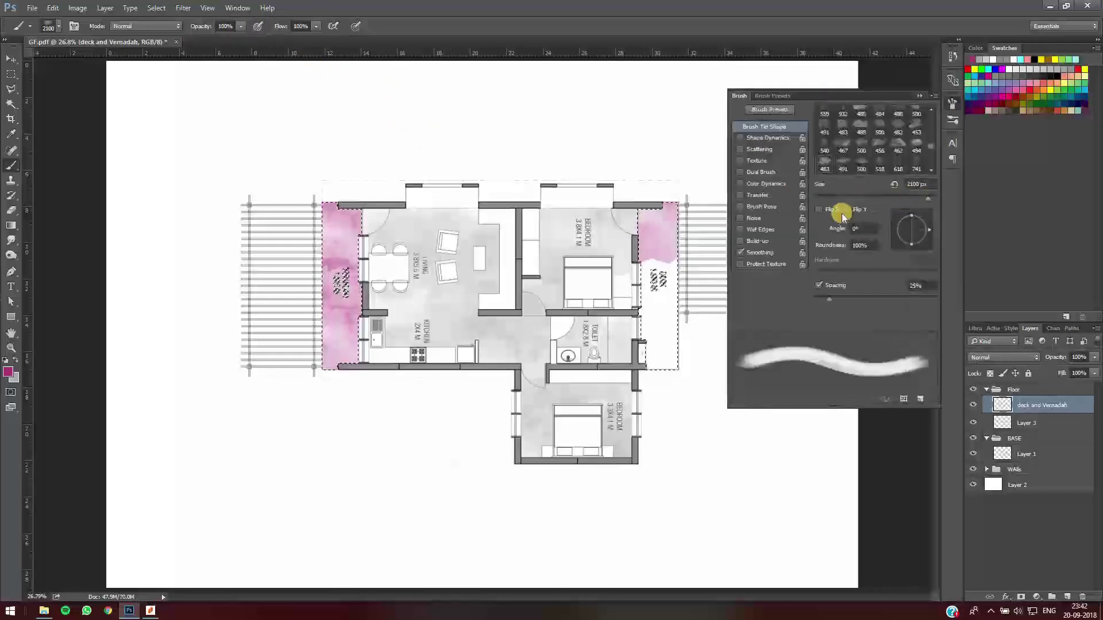
left_click(845, 211)
left_click_drag(864, 228, 800, 212)
type("90")
key("Return")
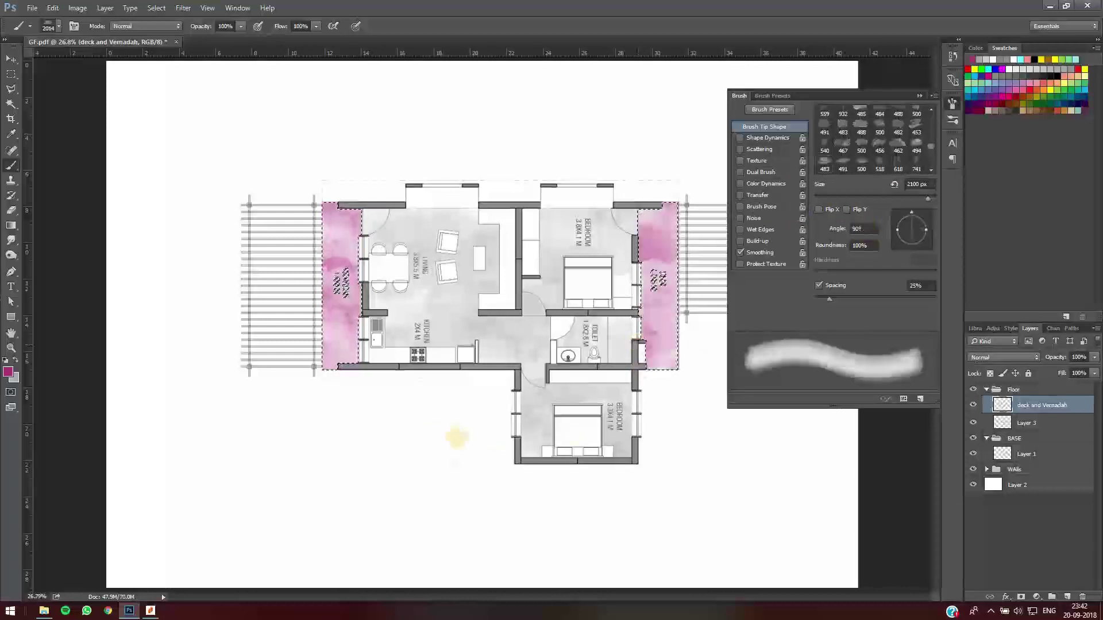
left_click(918, 97)
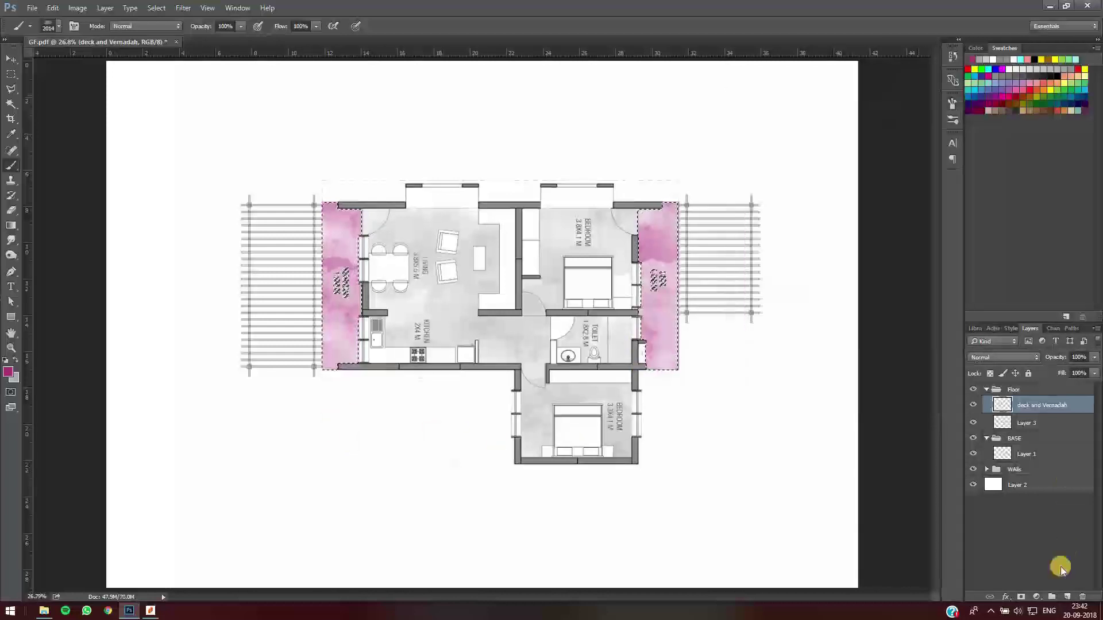
Add a Hue/Saturation adjustment layer and clip it to the "deck and Vernadah" layer
left_click(1036, 597)
left_click(1028, 460)
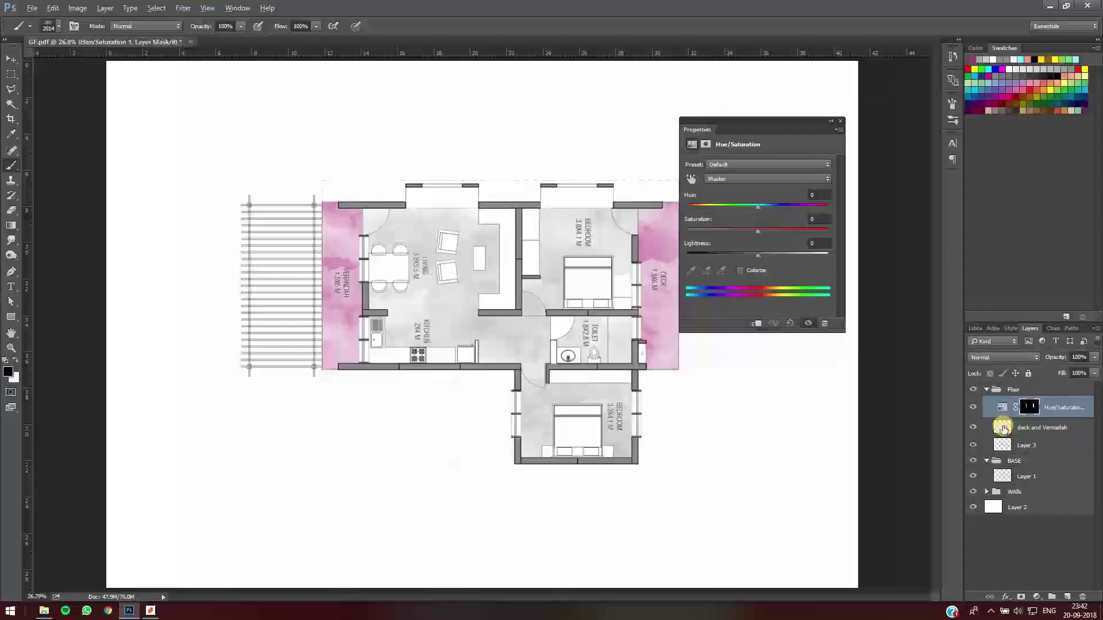
left_click(1004, 415, "alt")
left_click(1003, 418, "alt")
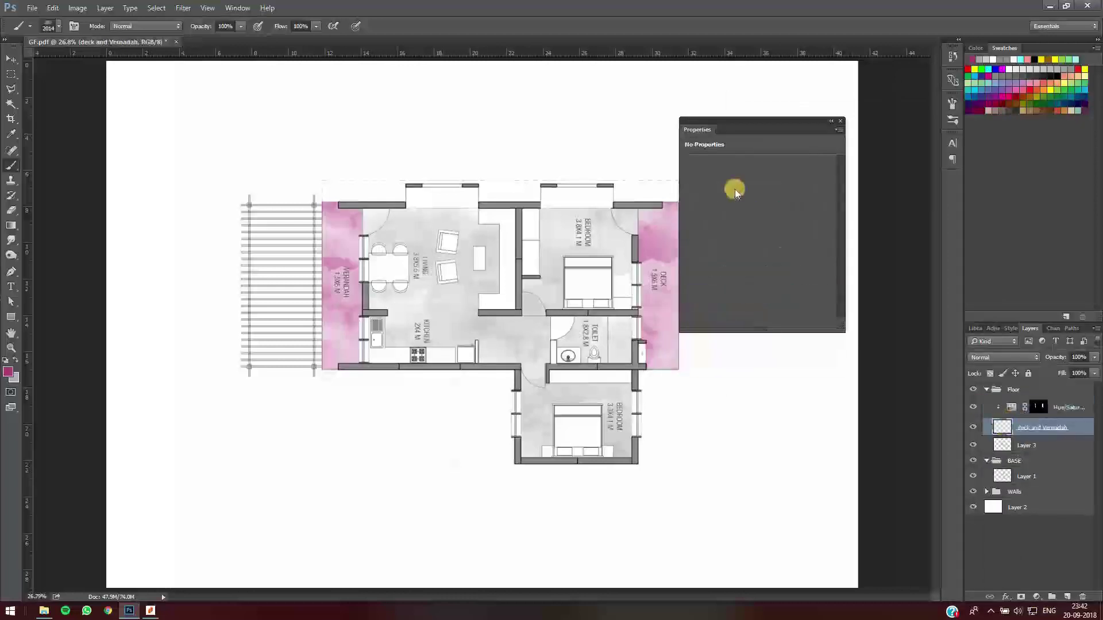
left_click(1064, 409)
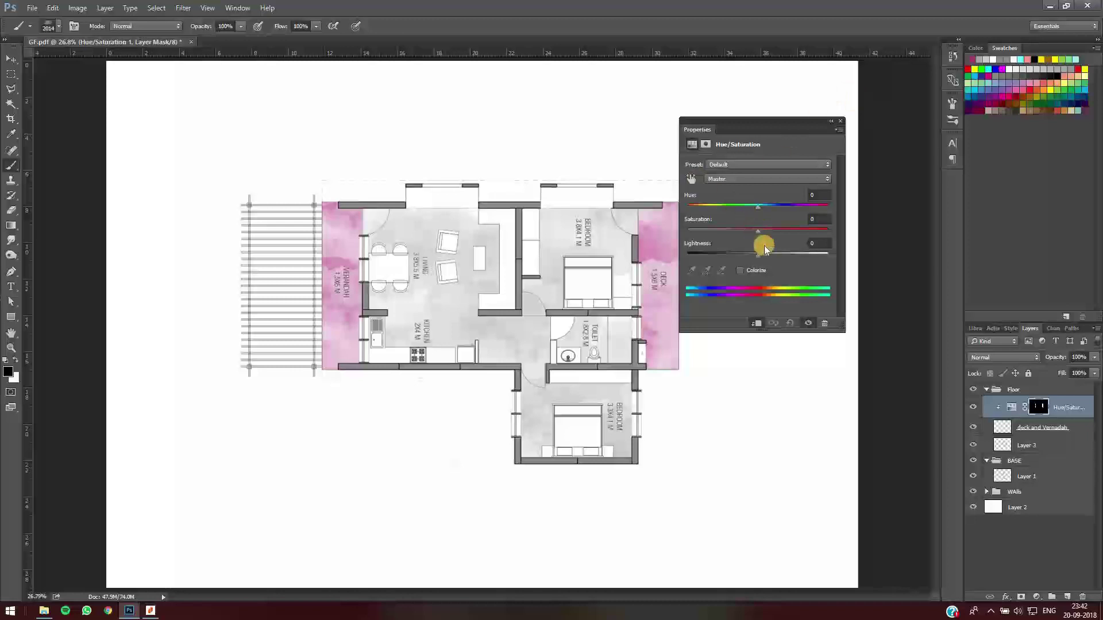
Mute the deck and verandah colour with saturation -38, a hue shifted towards red and slightly lower lightness
left_click_drag(732, 235, 732, 232)
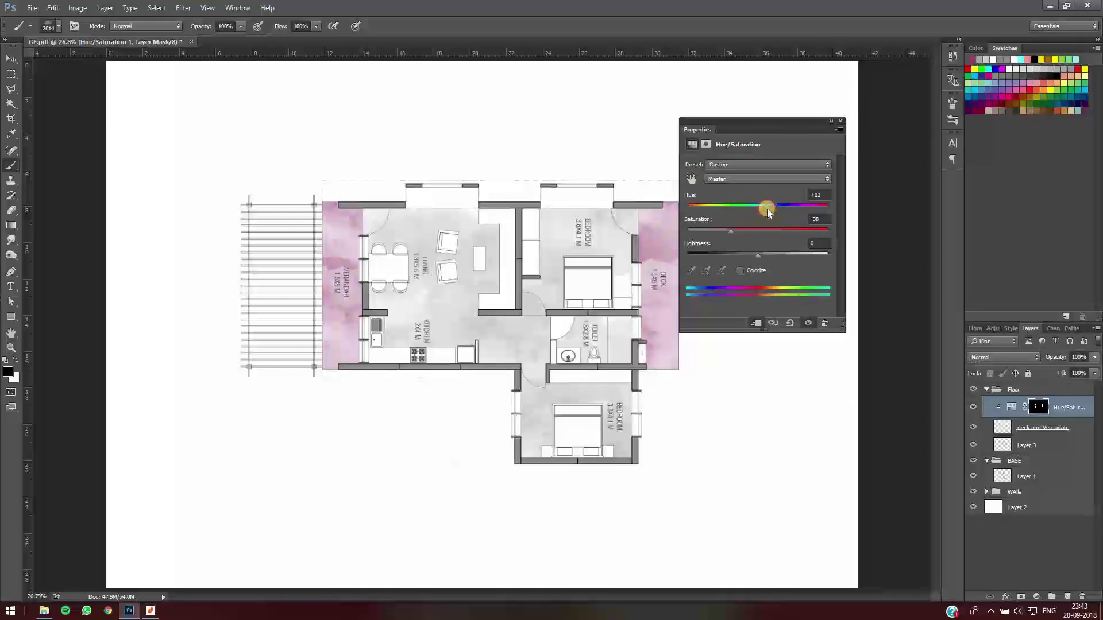
left_click_drag(770, 212, 771, 211)
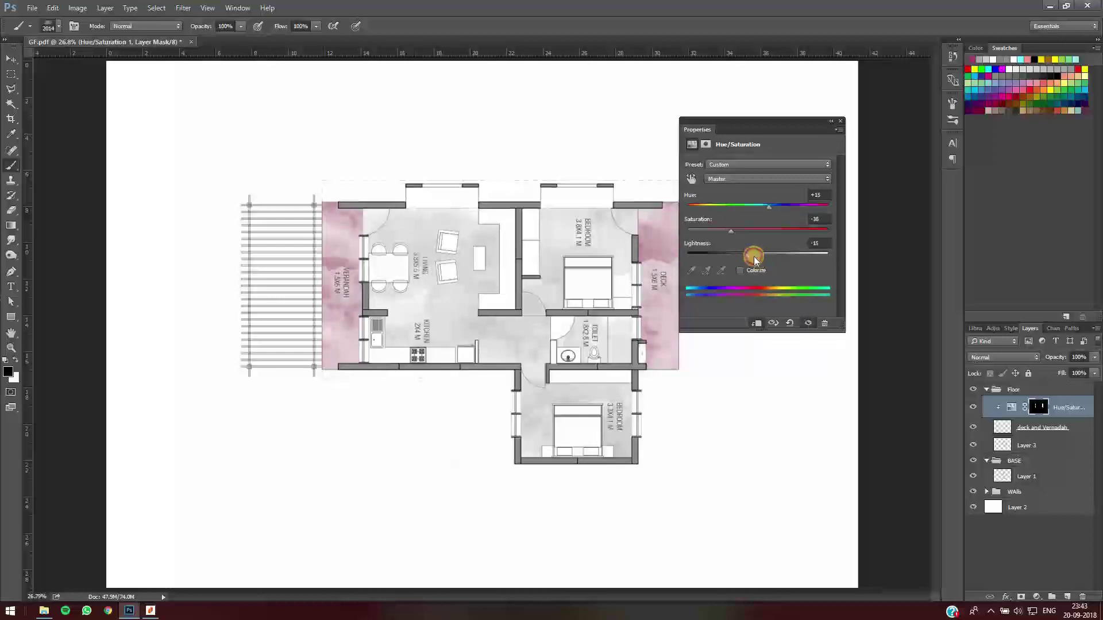
left_click(840, 121)
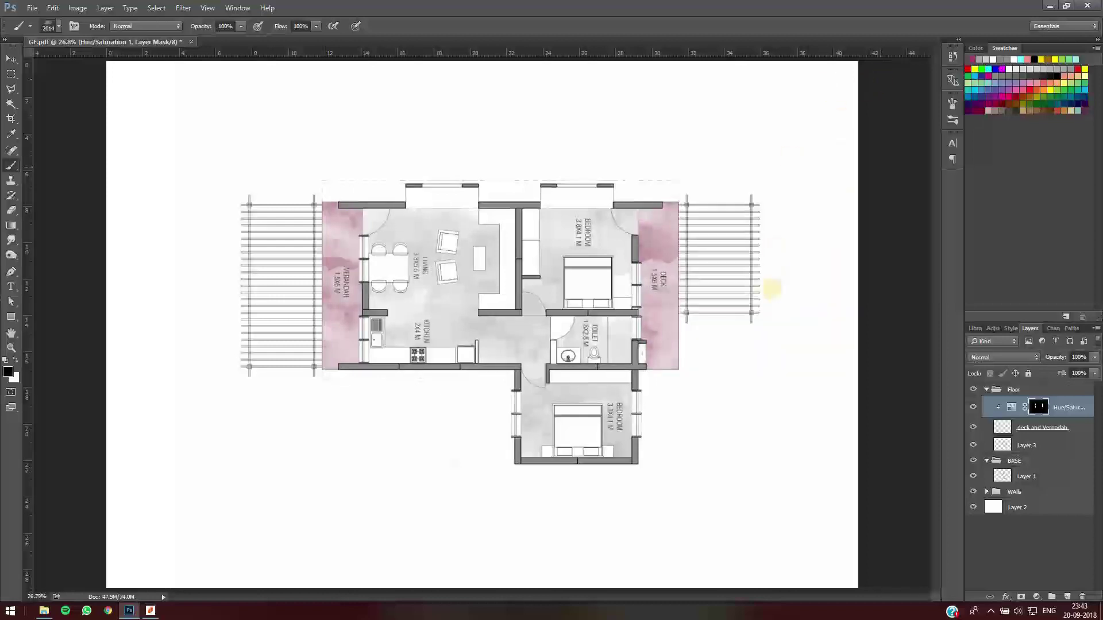
Select the living room and bedroom window bays from Layer 1 and add a new layer above the Hue/Saturation adjustment
key("v")
left_click(1021, 480)
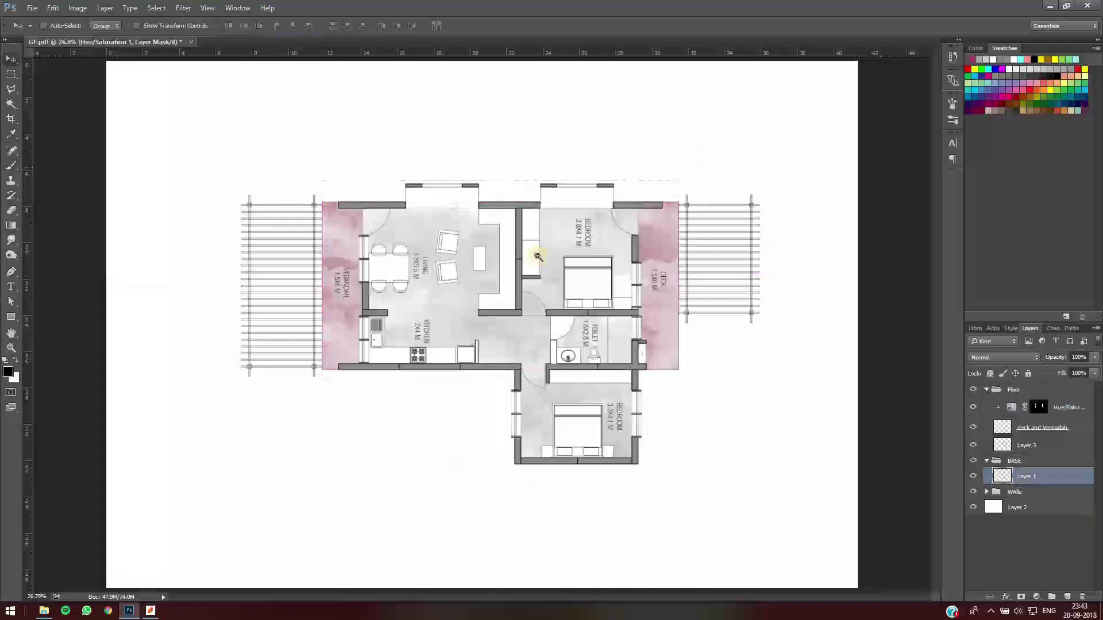
key("w")
left_click(443, 198)
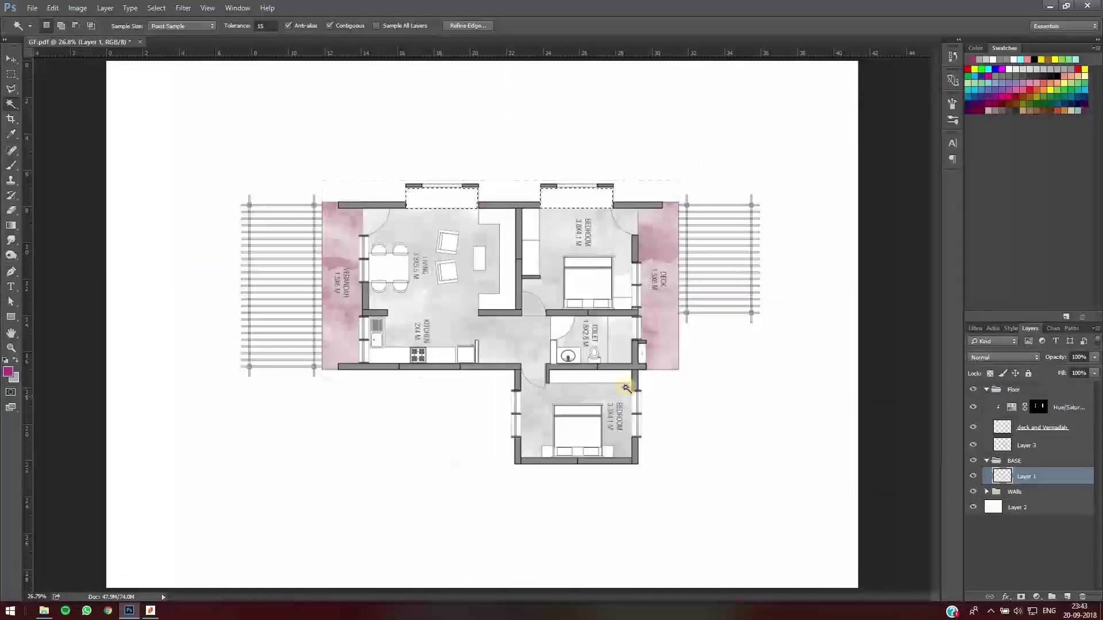
left_click(1065, 407)
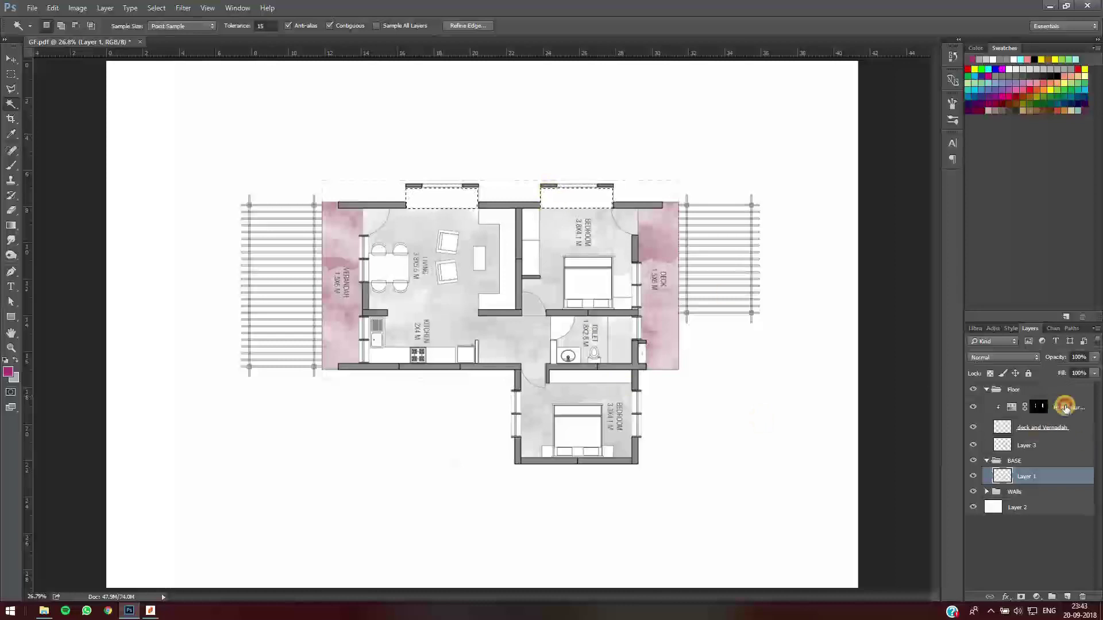
left_click(1066, 599)
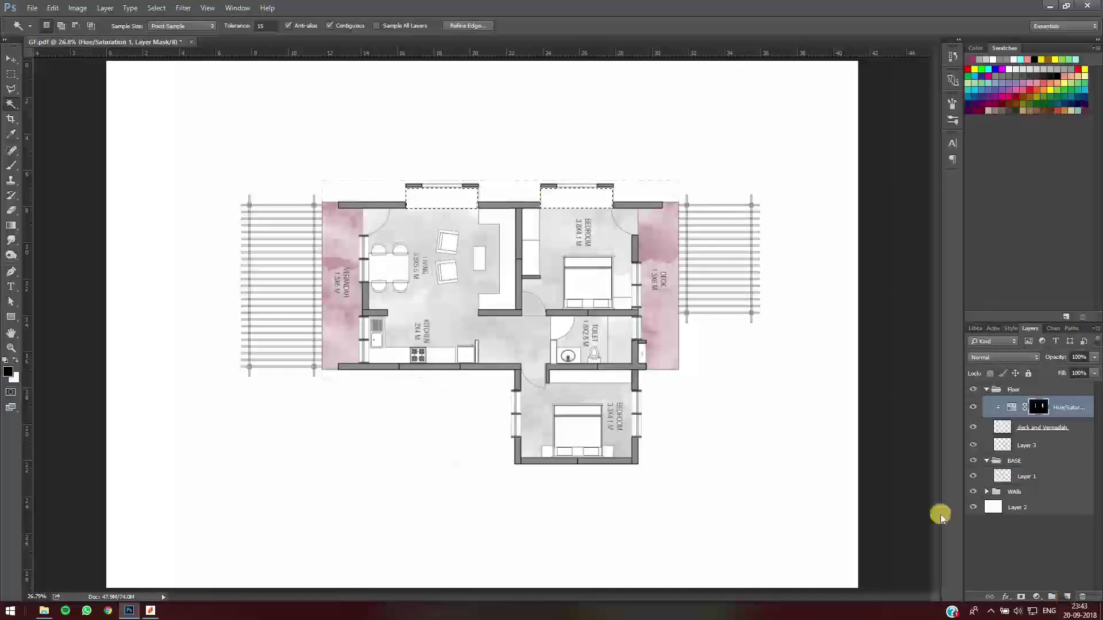
Set the foreground colour to the golden brown 927138
left_click(8, 371)
mouse_move(403, 140)
left_mouse_down()
mouse_move(402, 242)
mouse_move(385, 133)
mouse_move(356, 167)
mouse_move(335, 159)
left_mouse_up()
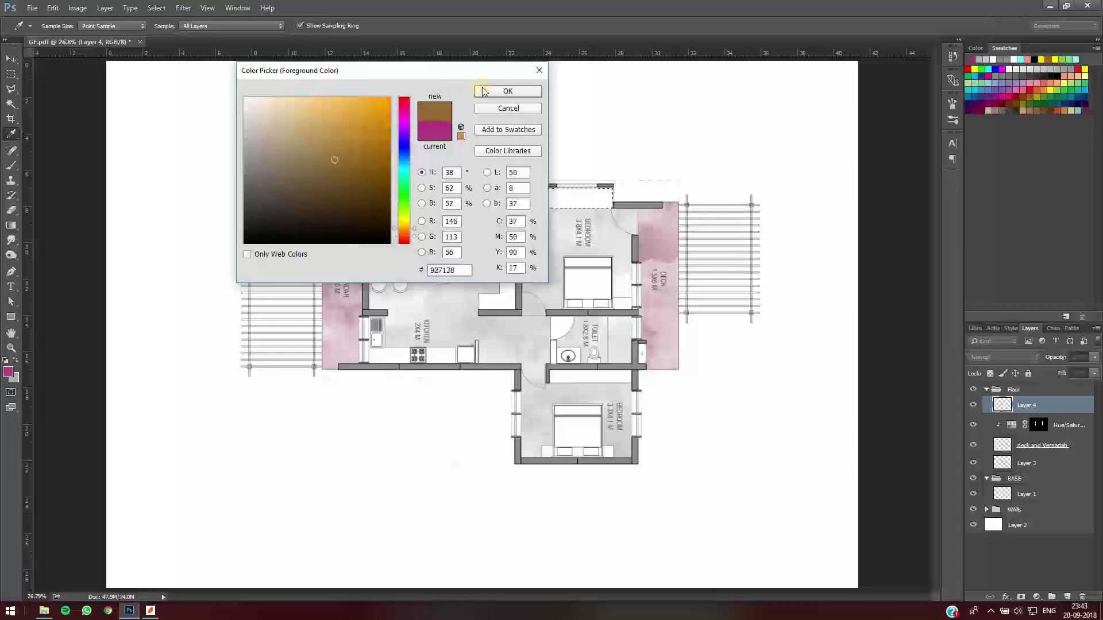
left_click(486, 91)
Brush golden brown shading over both selected window bays on Layer 4
left_click(988, 561)
left_click(988, 563)
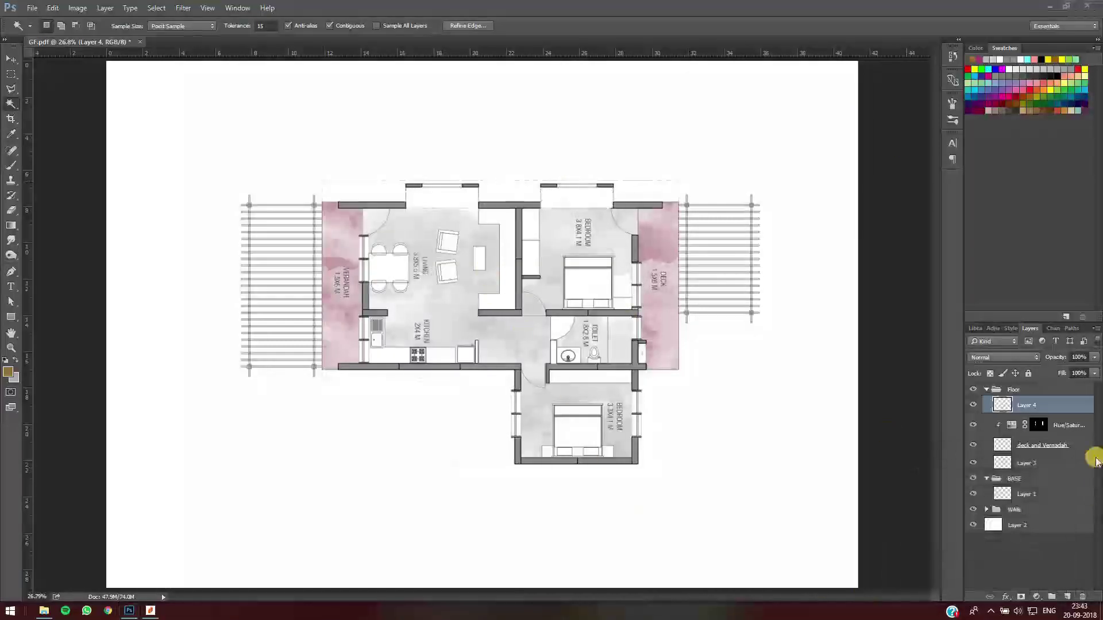
left_click(989, 566)
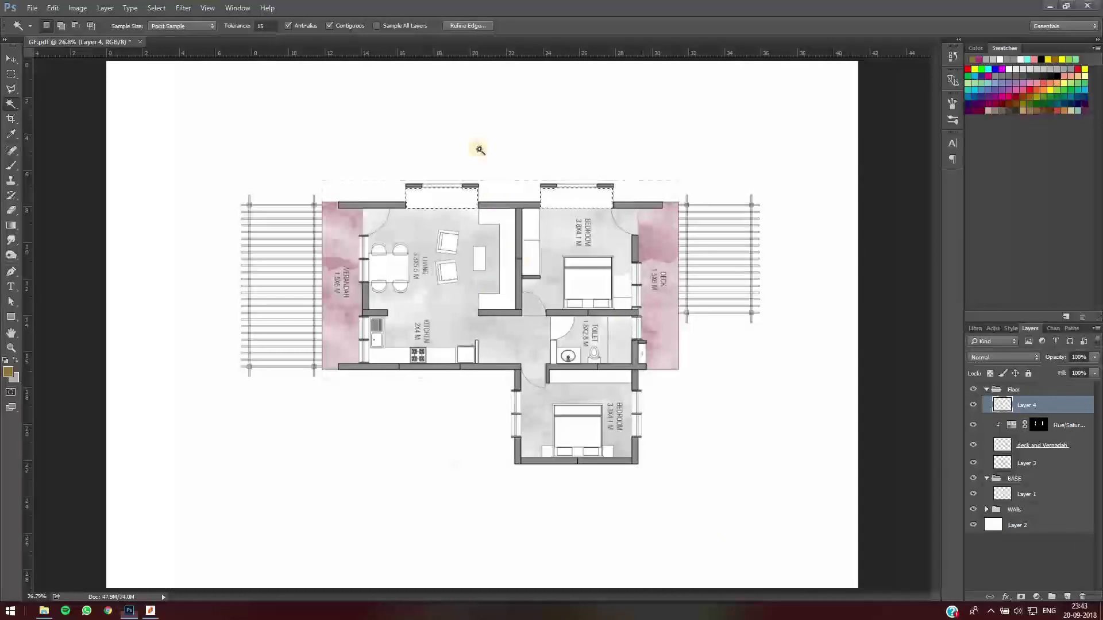
left_click(10, 169)
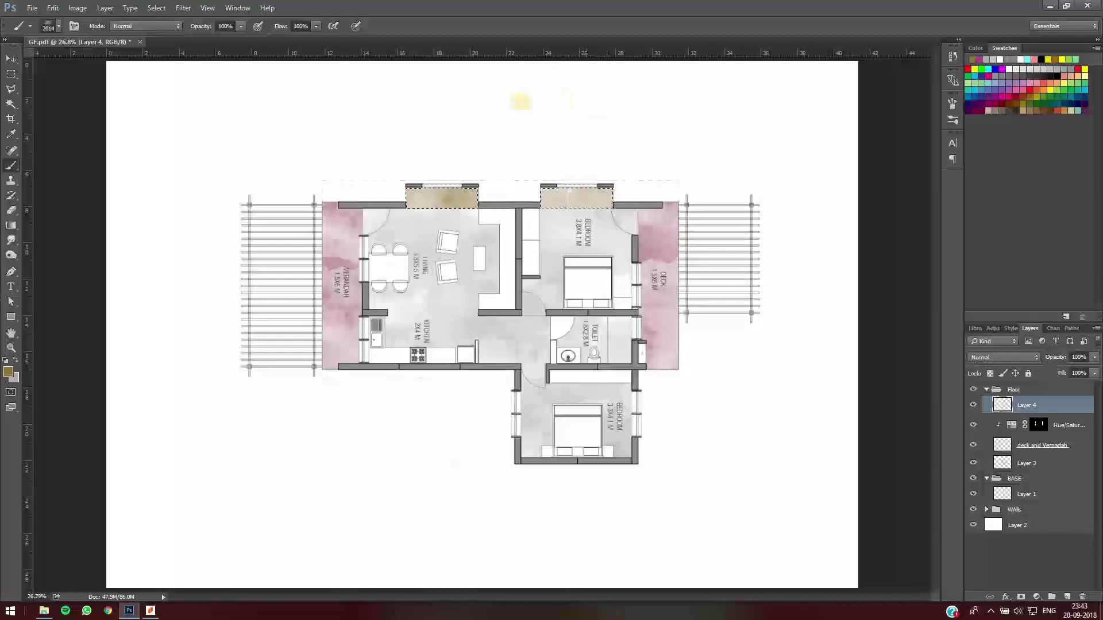
Clear the selection, collapse the Floor and BASE groups, and add a new group named Pergola above them
left_click(680, 222)
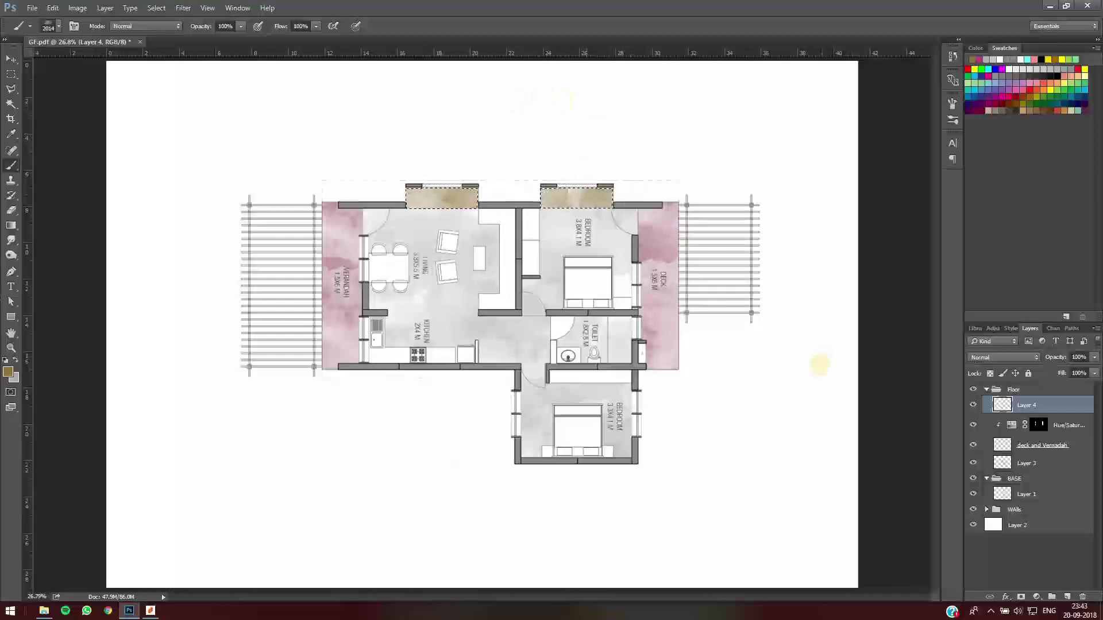
key("ctrl+d")
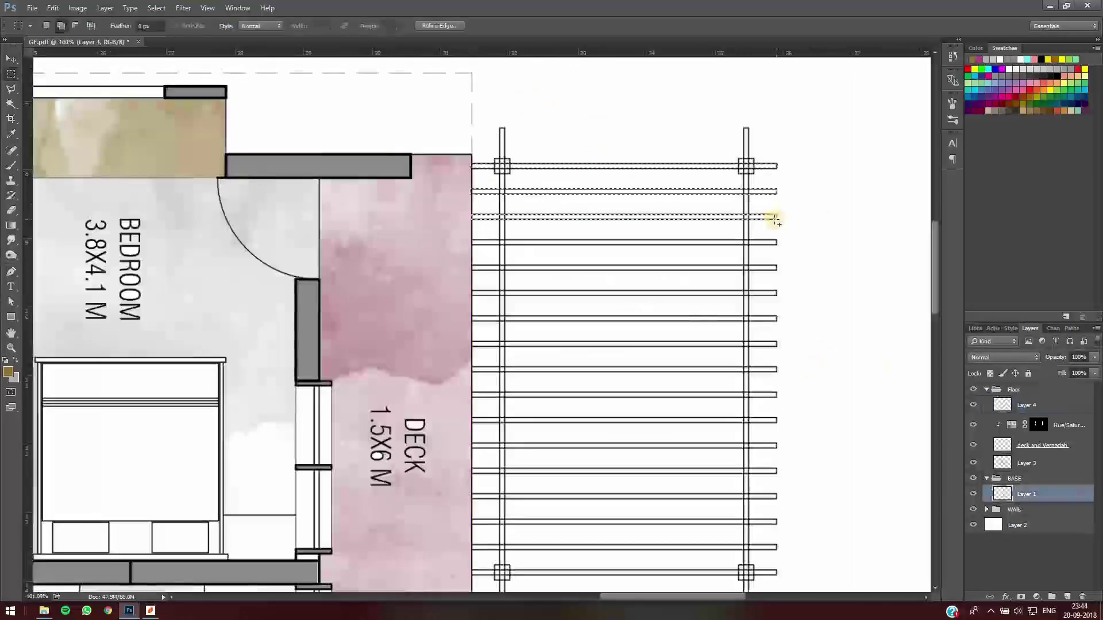
key("ctrl+d")
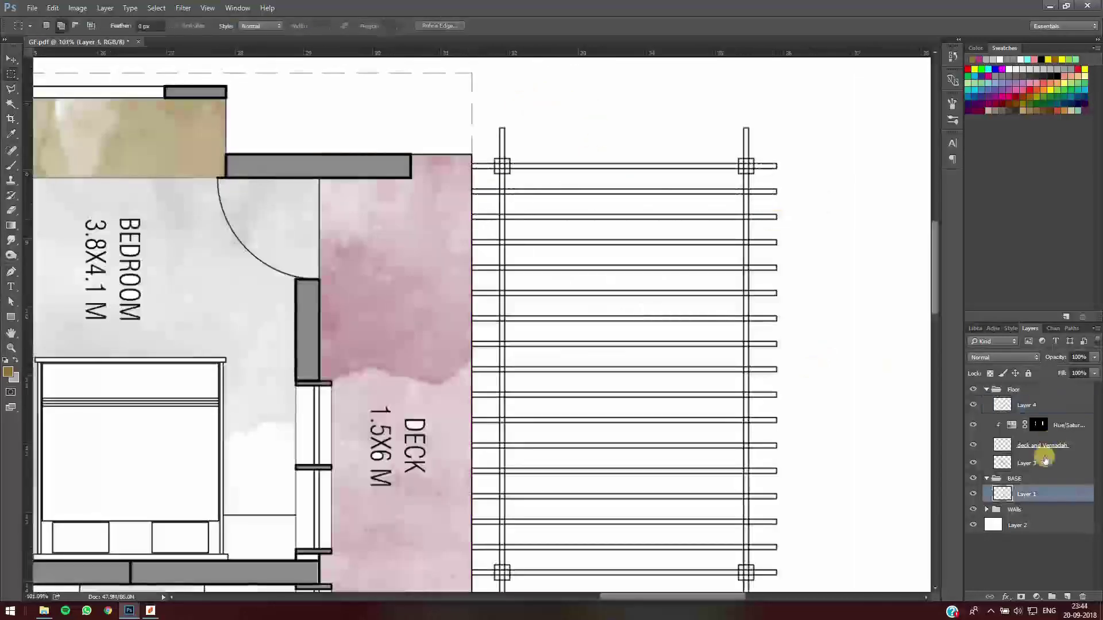
left_click(986, 389)
left_click(986, 404)
left_click(1052, 597)
double_click(1024, 389)
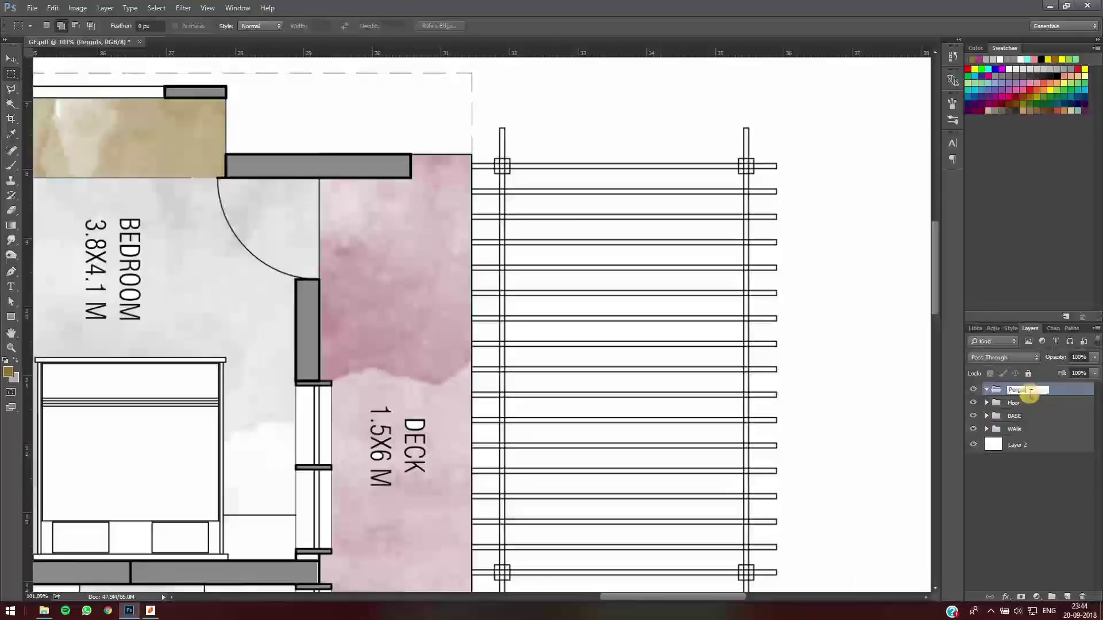
Draw a grey rectangle about 526 px wide over the topmost slat of the deck-side pergola
key("u")
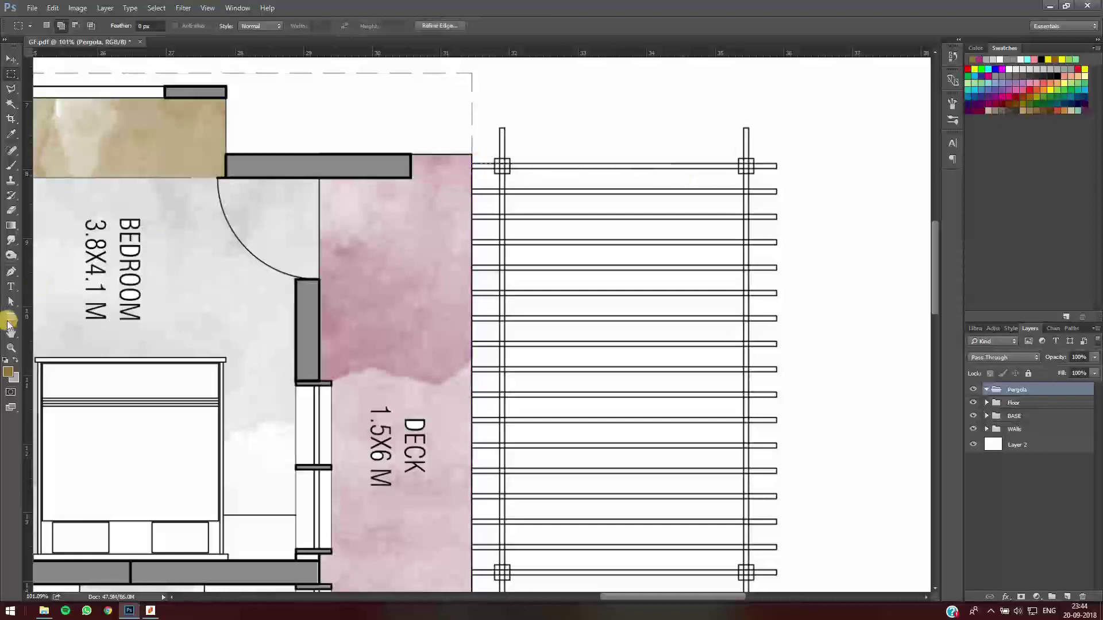
key("x")
left_click(104, 26)
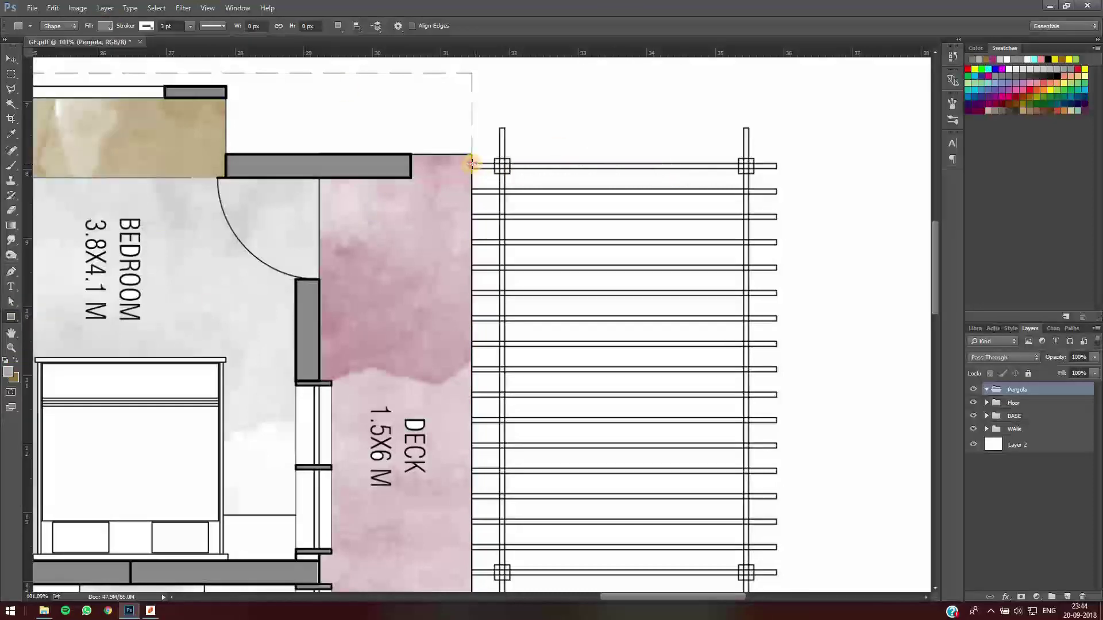
left_click_drag(472, 165, 777, 168)
left_click(842, 121)
left_click(147, 26)
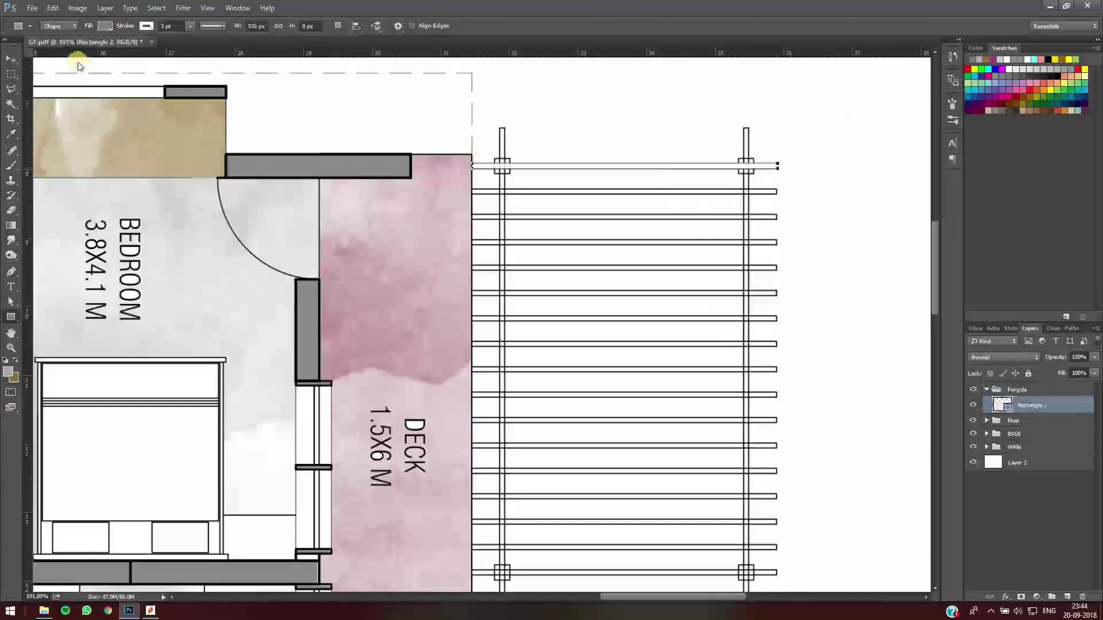
left_click(82, 44)
Collapse the Pergola group and move it below the BASE group
left_click(711, 2)
left_click(987, 389)
left_click_drag(1020, 422, 1021, 423)
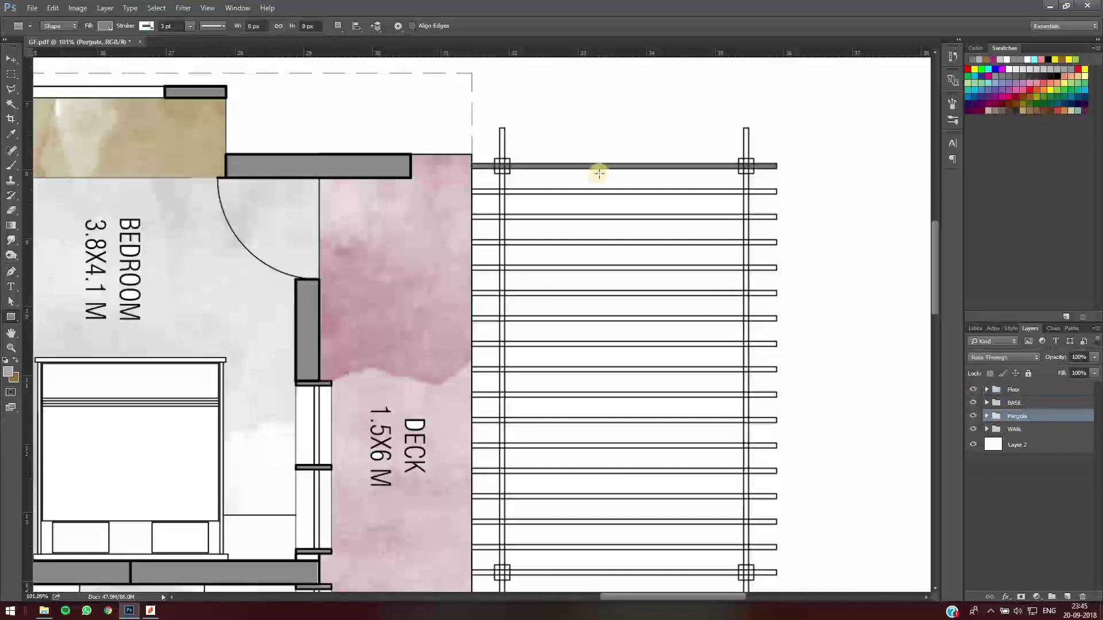
key("v")
left_click_drag(601, 167, 608, 192, "alt")
right_click(609, 193)
left_click(650, 239)
left_click(1063, 415)
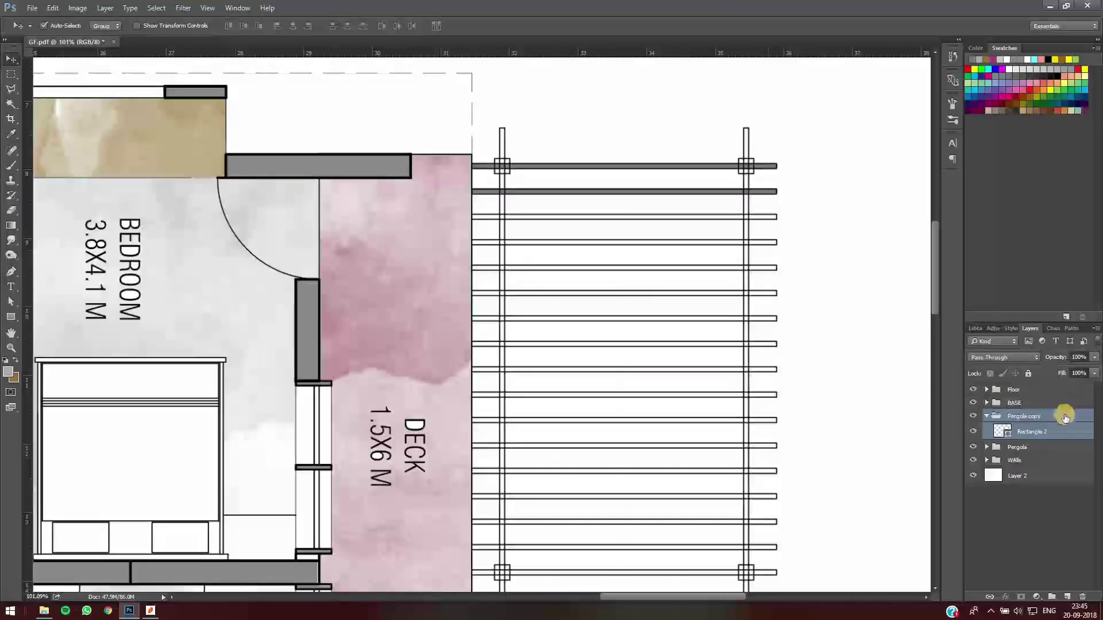
key("Delete")
Duplicate the grey slat rectangle in growing batches down the slats of the deck-side pergola
left_click(987, 416)
left_click(1024, 432)
left_click_drag(680, 168, 665, 359, "ctrl+alt")
left_click(1056, 448, "shift")
left_click(1053, 485)
left_click(1053, 434, "shift")
left_click_drag(707, 350, 632, 430)
left_click(1053, 555)
left_click(1057, 432, "shift")
Copy the last grey slat onto the lowest slat of the deck-side pergola
right_click(645, 455)
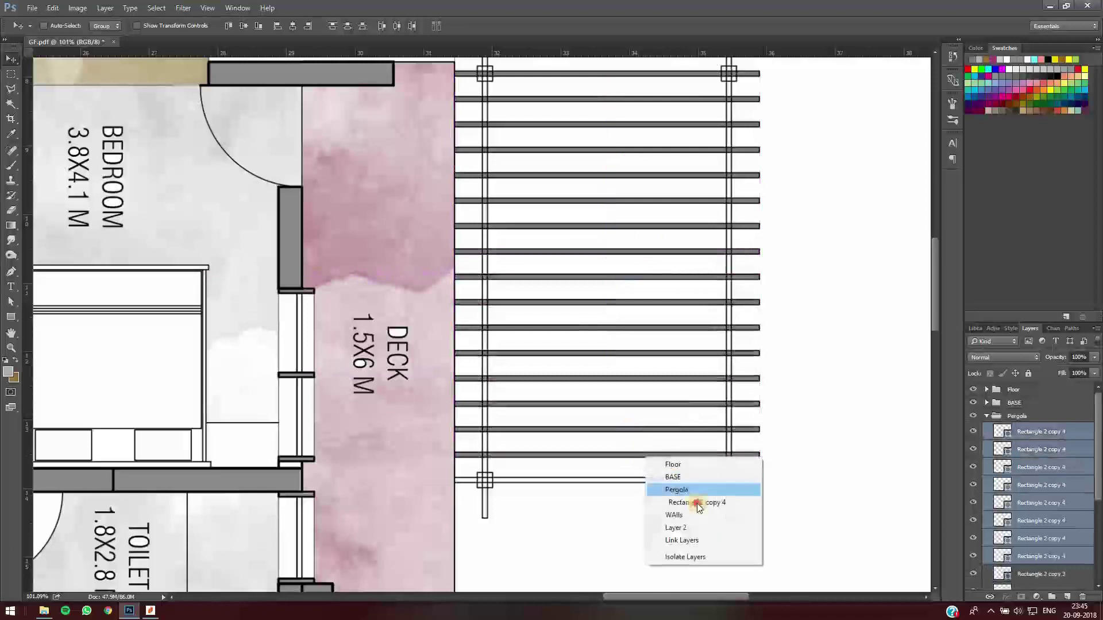
left_click(699, 502)
left_click_drag(663, 480, 658, 503, "alt")
Duplicate a slat rectangle beside the deck-side pergola and rotate the copy to vertical
left_click(686, 501)
left_click_drag(803, 471, 839, 471, "alt")
key("ctrl+t")
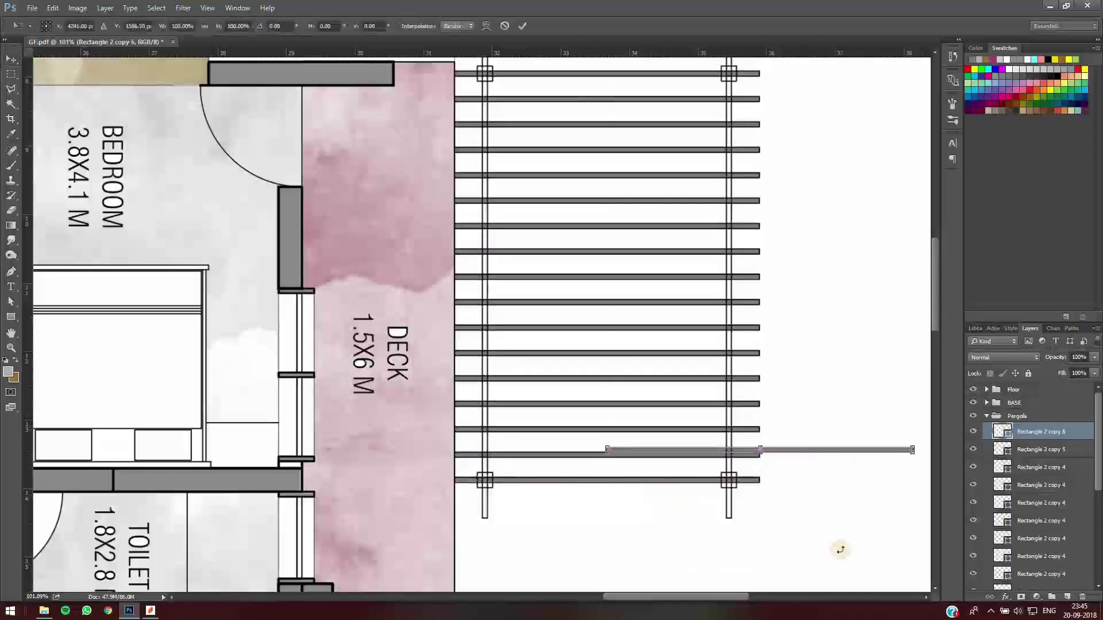
left_click_drag(840, 549, 725, 453, "shift")
left_click(531, 25)
Fit the vertical rectangle over one of the deck-side pergola's cross beams and copy it onto the other beam
left_click_drag(763, 315, 709, 407)
key("ctrl+t")
left_click_drag(674, 304, 409, 156)
left_click(523, 26)
scroll(642, 287, "down", 1)
left_click_drag(671, 506, 719, 492)
scroll(1012, 419, "down", 5)
scroll(721, 395, "down", 1)
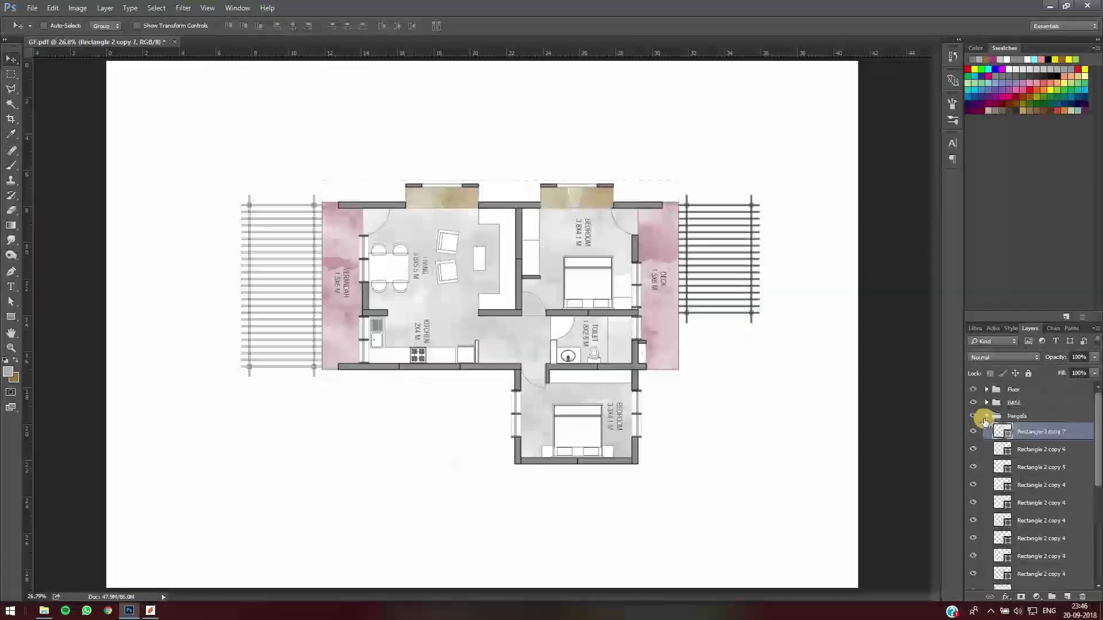
Duplicate the whole Pergola group onto the pergola beside the verandah, aligned with its upper slats
left_click(986, 417)
left_click_drag(763, 382, 265, 300)
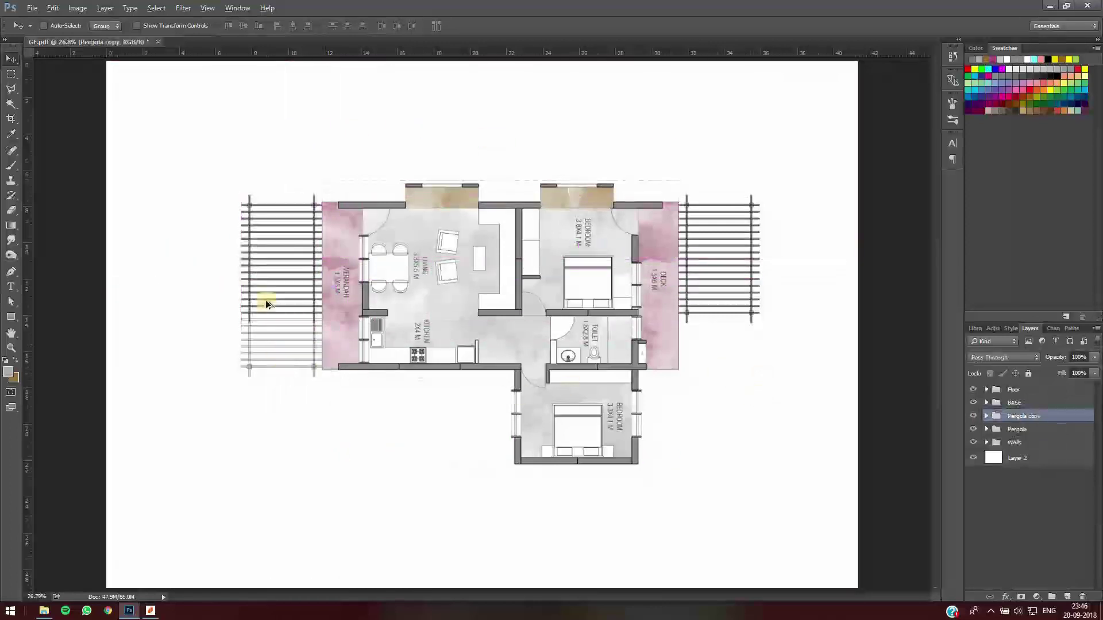
scroll(265, 300, "up", 5)
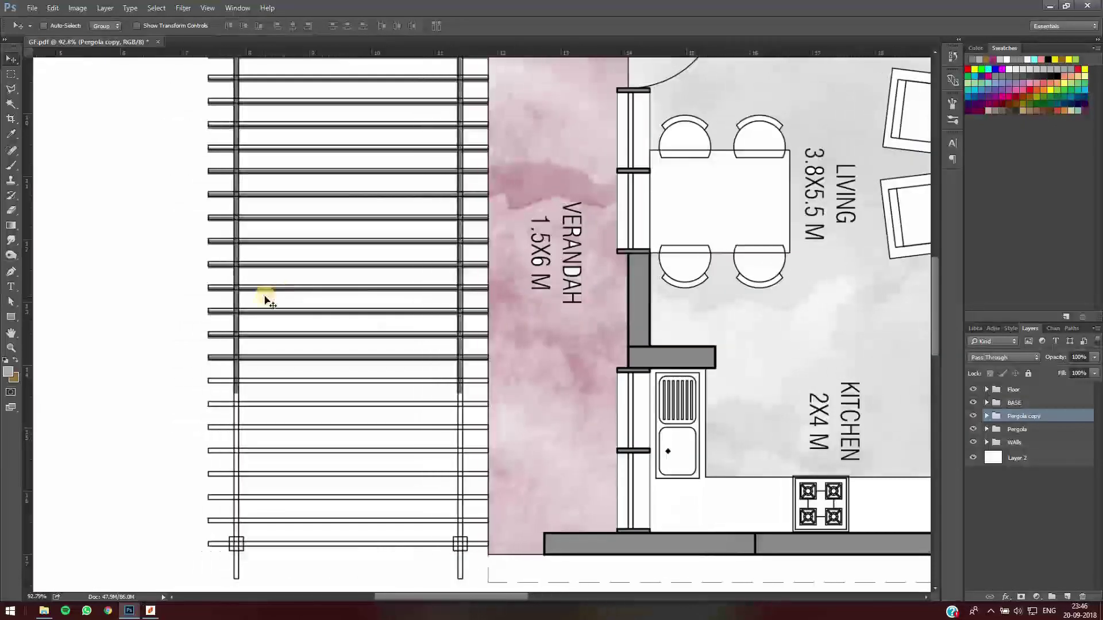
Stretch both vertical beam rectangles of the verandah pergola to about 143% height, down to the beams' lower ends
right_click(235, 366)
left_click(287, 415)
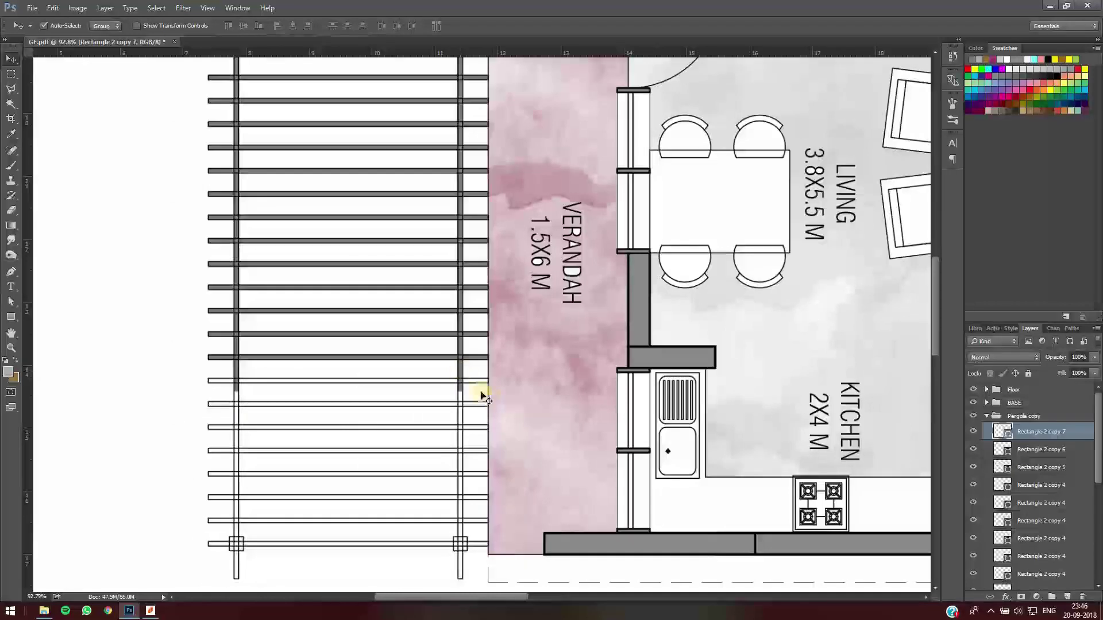
right_click(482, 397)
left_click(517, 419, "shift")
key("ctrl+t")
left_click_drag(339, 390, 342, 582)
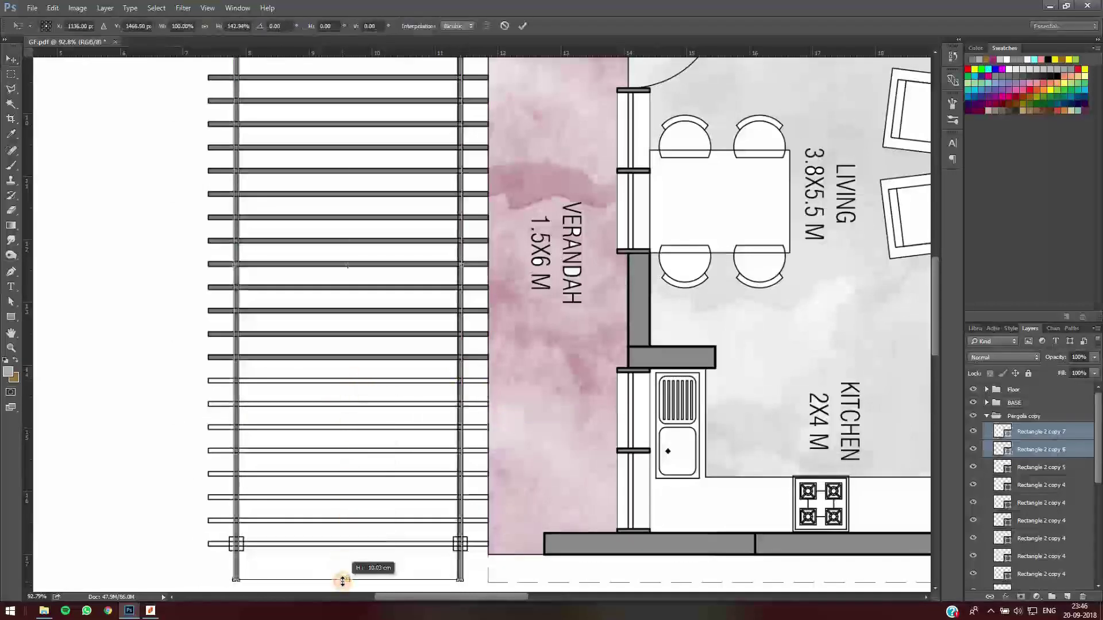
left_click(522, 25)
Select the lowest grey slats of the verandah pergola and duplicate them in batches down over the unfilled slats
left_click(432, 363)
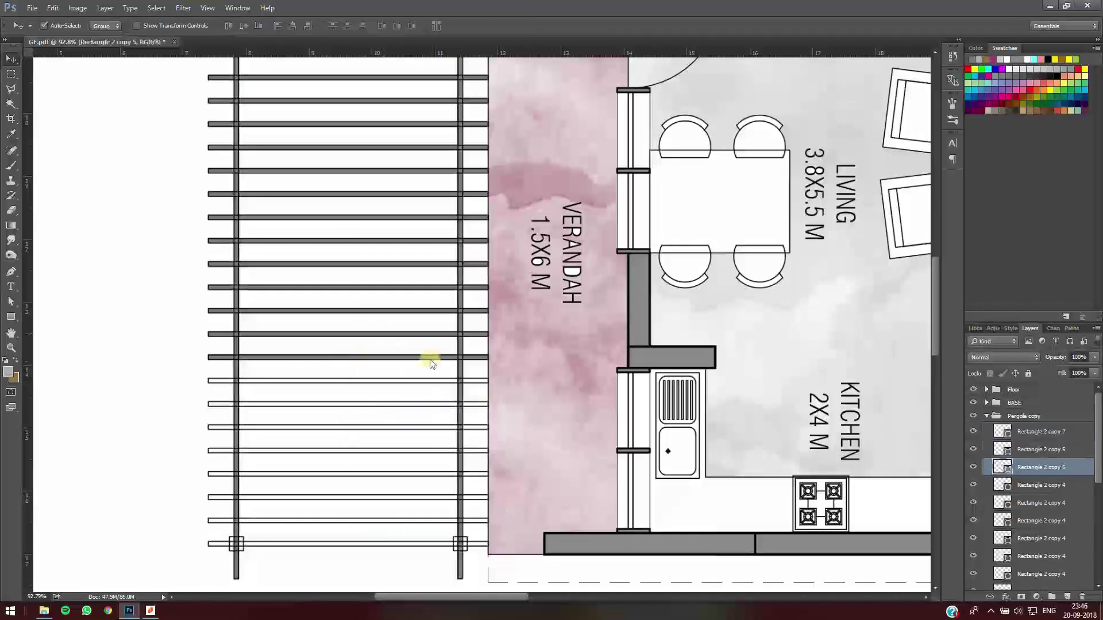
right_click(383, 333)
left_click(460, 359, "shift")
right_click(418, 357)
left_click(457, 376, "shift")
left_click_drag(409, 341, 412, 463)
left_click_drag(411, 463, 411, 527)
Delete the surplus slat below the verandah pergola and collapse the Pergola copy group
scroll(402, 497, "down", 2)
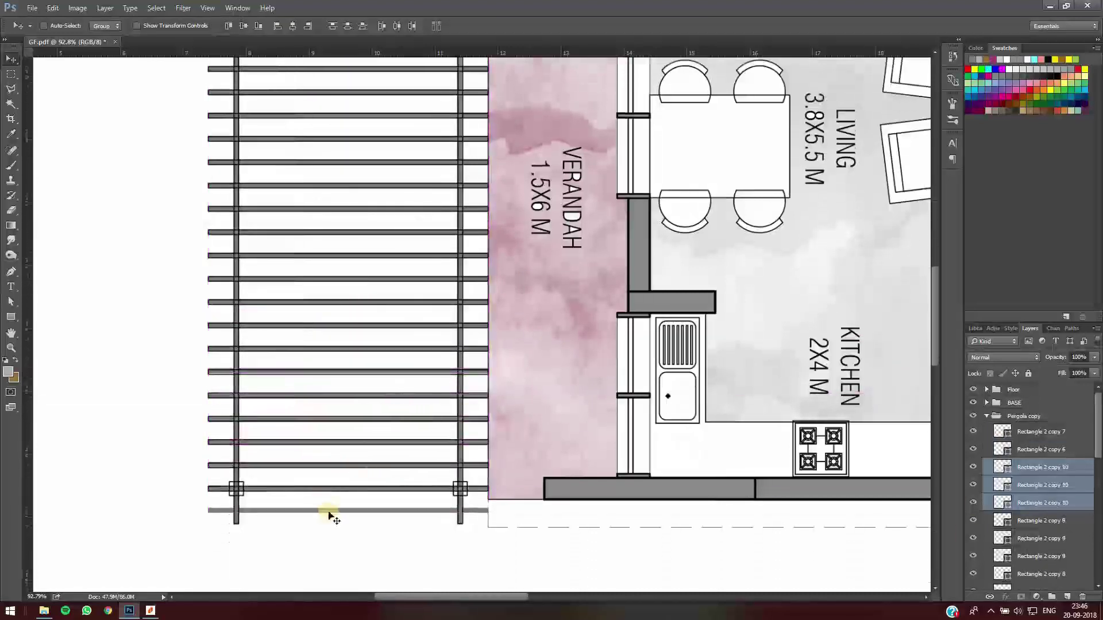
right_click(334, 519)
left_click(391, 443)
key("ctrl+0")
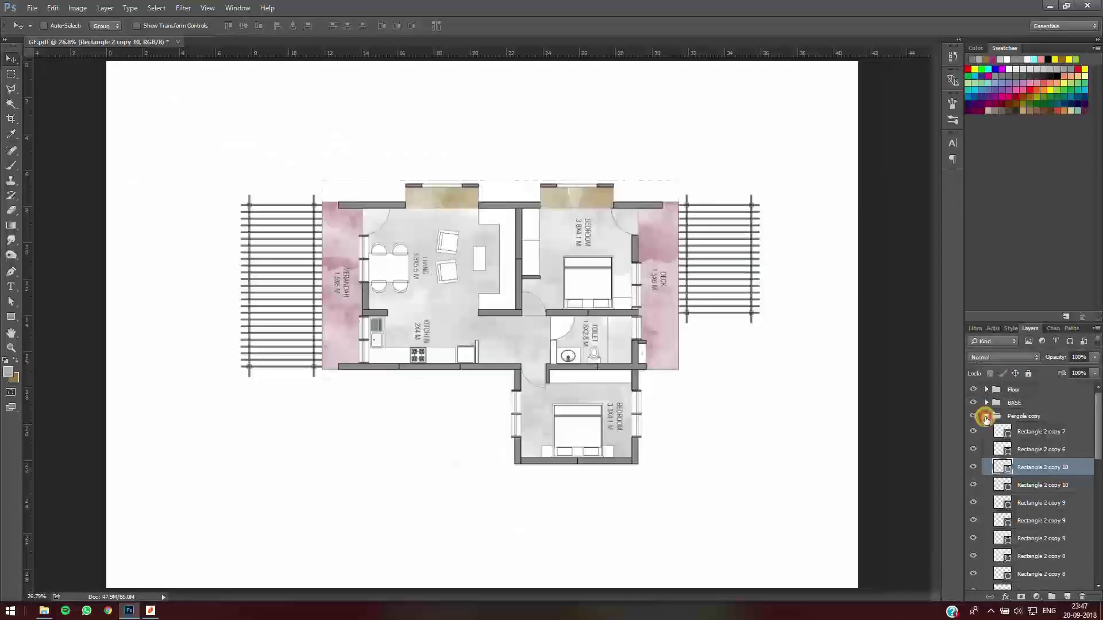
left_click(987, 417)
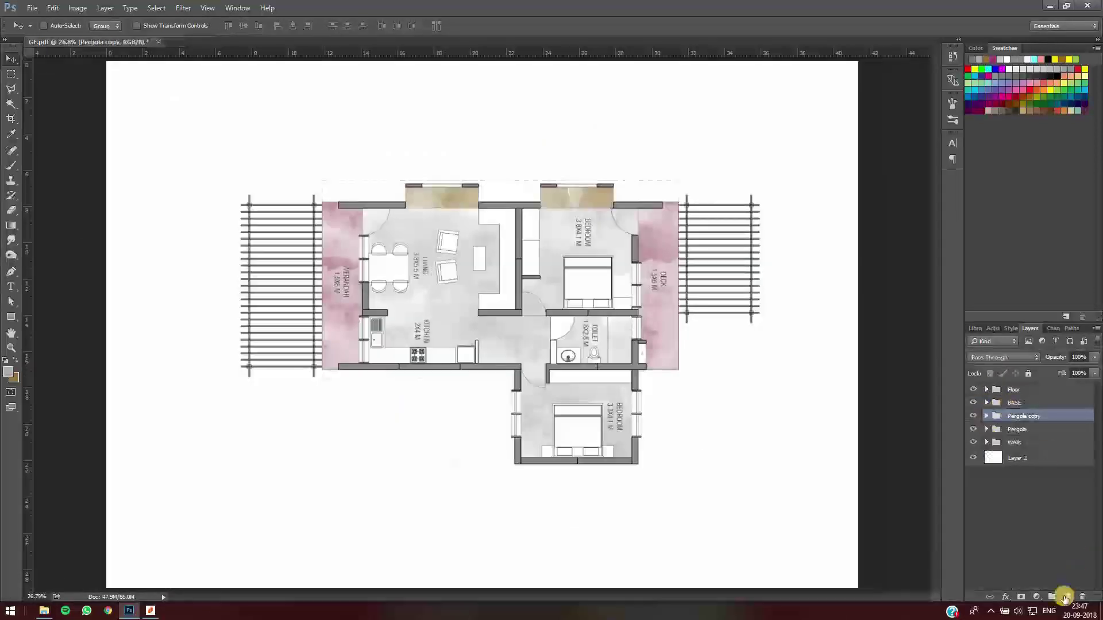
Add a new group at the top of the layer stack and name it Shadows
left_click(1020, 391)
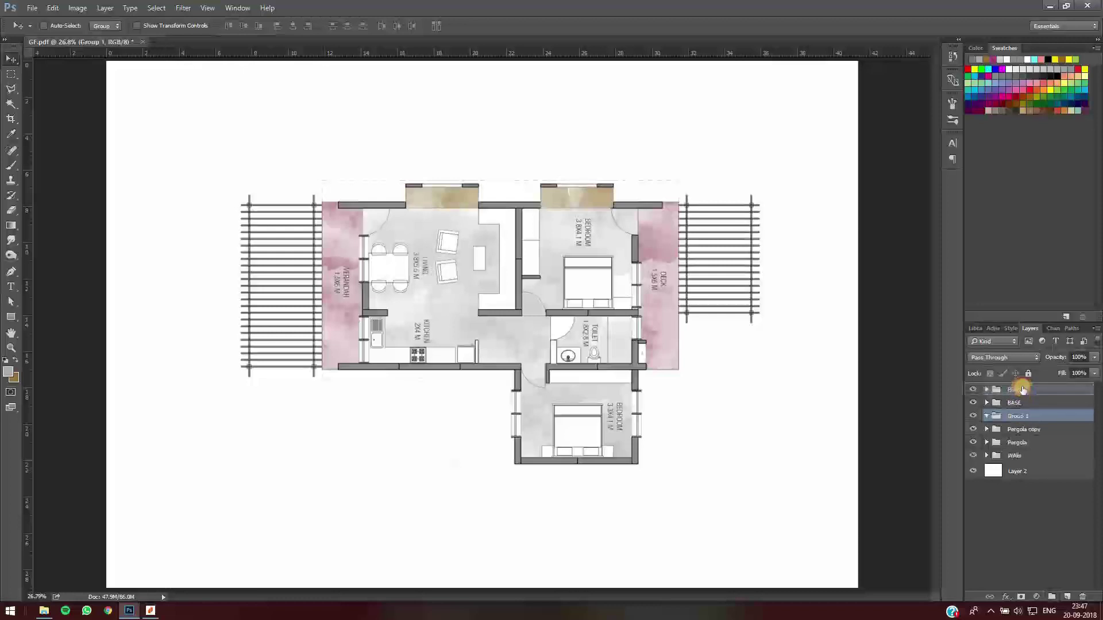
key("ctrl+z")
left_click_drag(1031, 416, 1045, 385)
key("ctrl+shift+bracketright")
double_click(1016, 389)
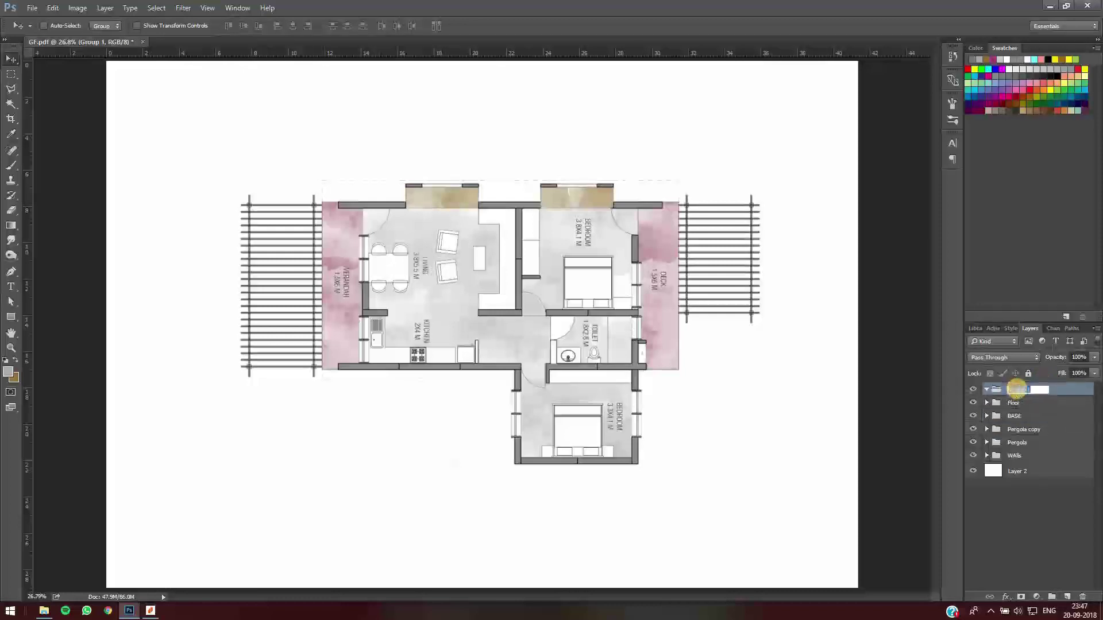
type("Stair")
type("ws")
key("Return")
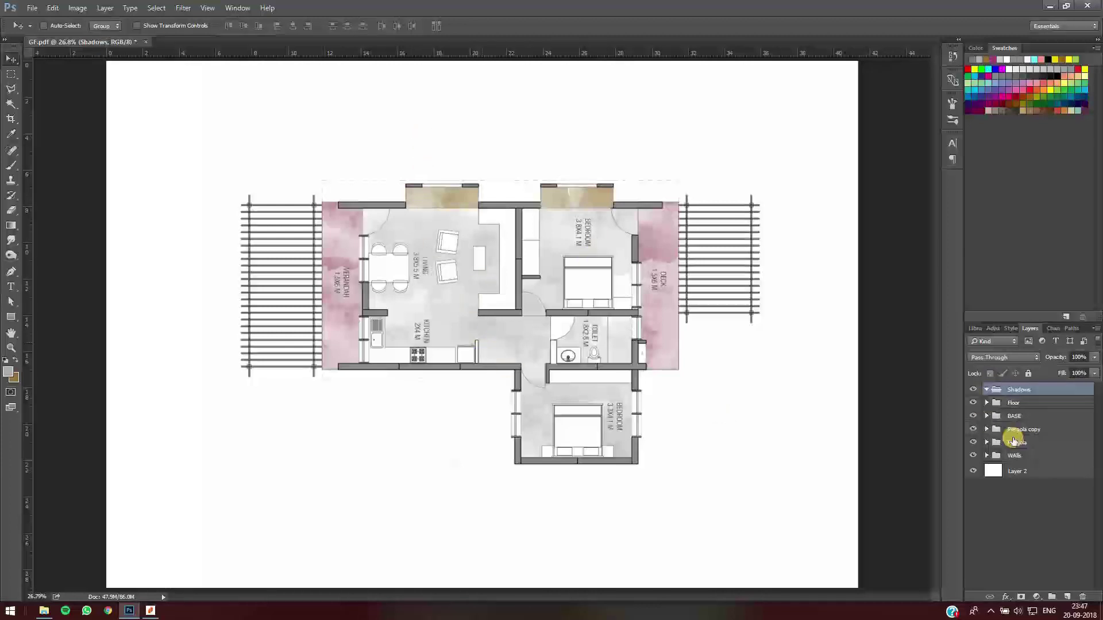
Select the floor areas of the living room, kitchen, bedrooms and toilet from Layer 1 in the BASE group
left_click(987, 416)
left_click(1002, 431)
key("w")
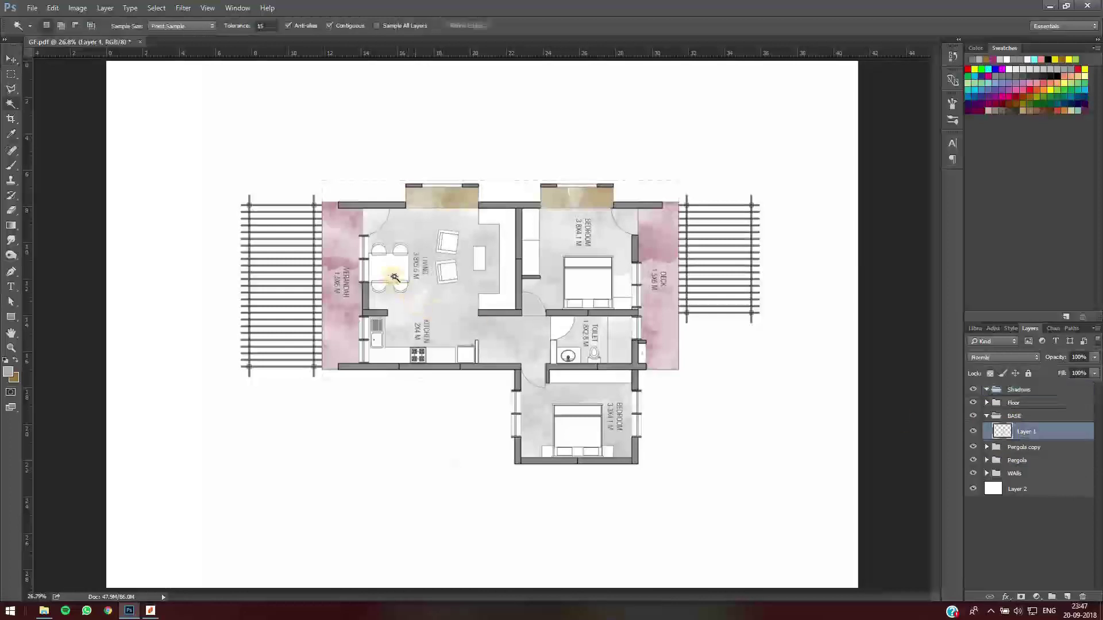
left_click(391, 271)
left_click(423, 303, "shift")
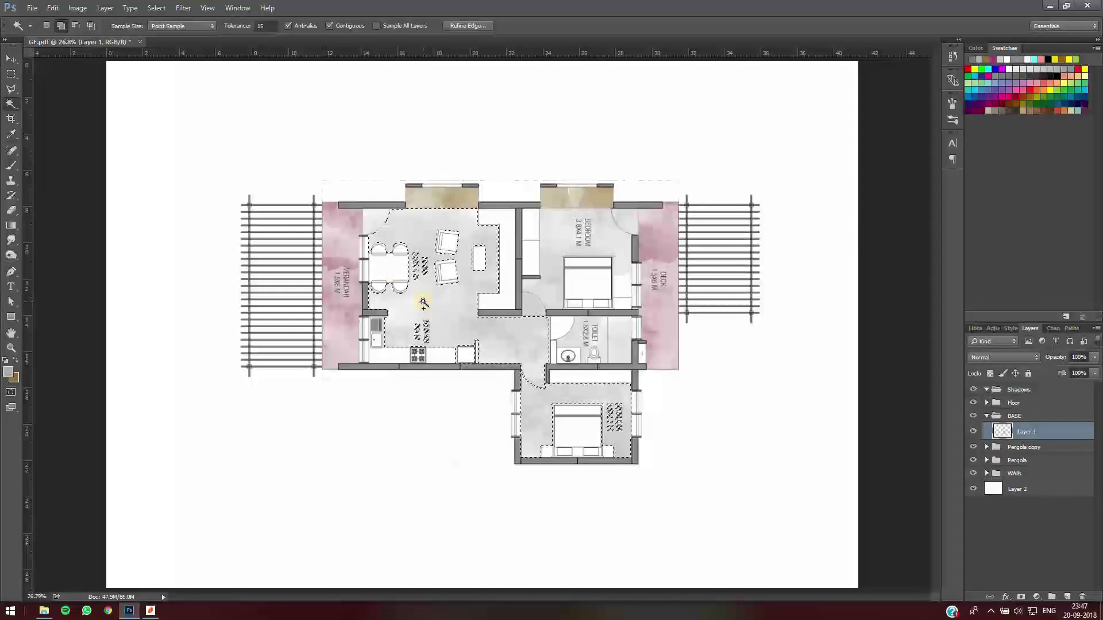
left_click(581, 332, "shift")
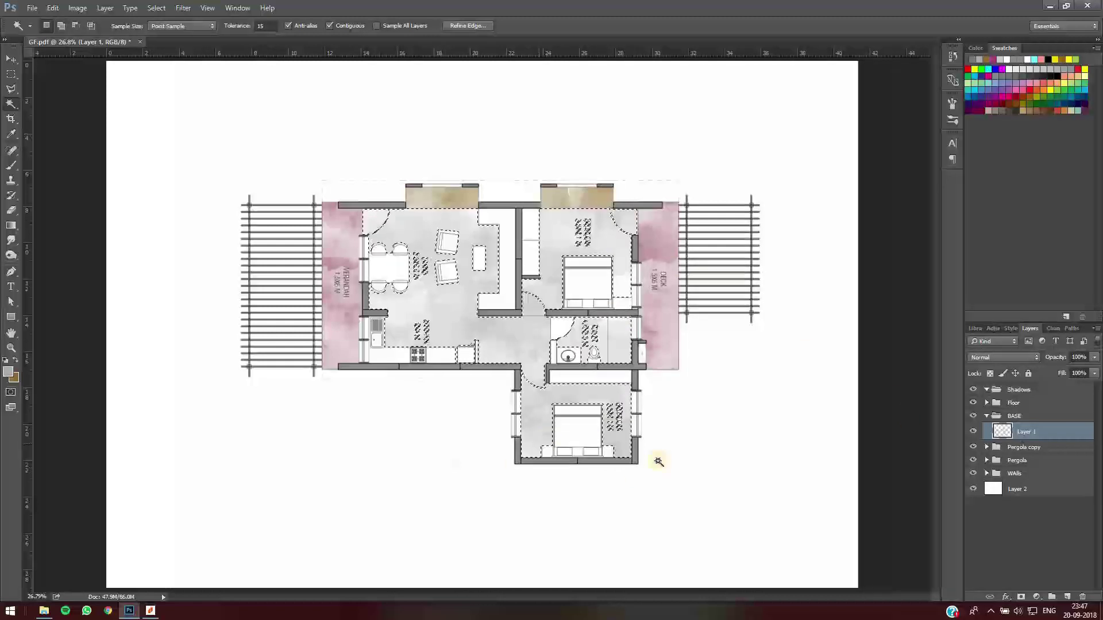
Add a new empty layer inside the Shadows group for brushing
key("b")
left_click(1019, 391)
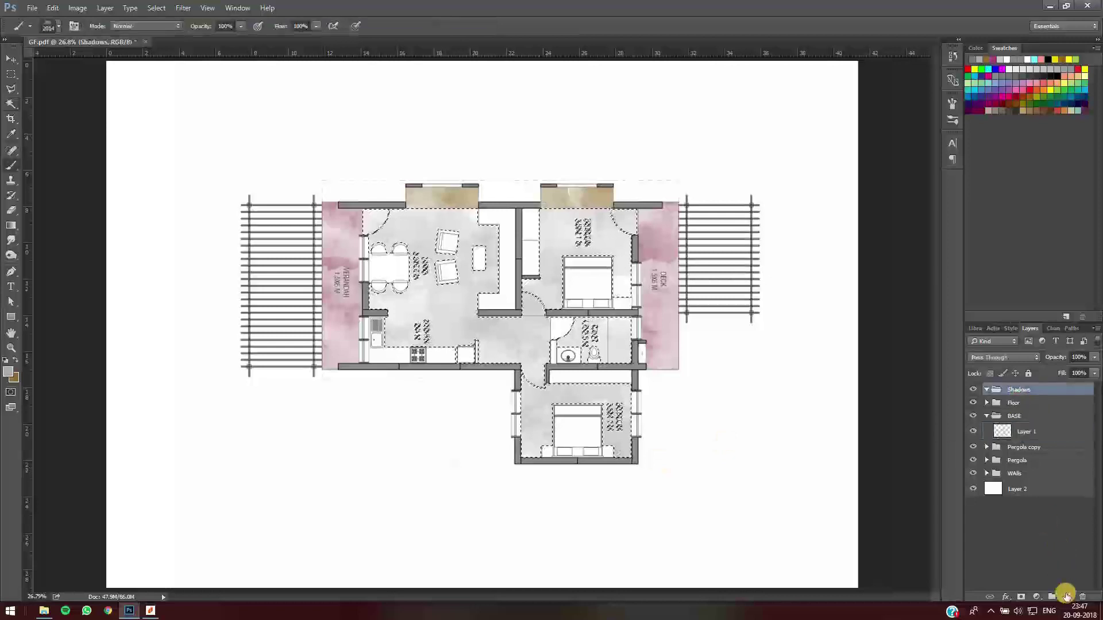
left_click(1067, 596)
key("ctrl+shift+alt+n")
Switch the brush to a soft round tip with 0% hardness
left_click(58, 25)
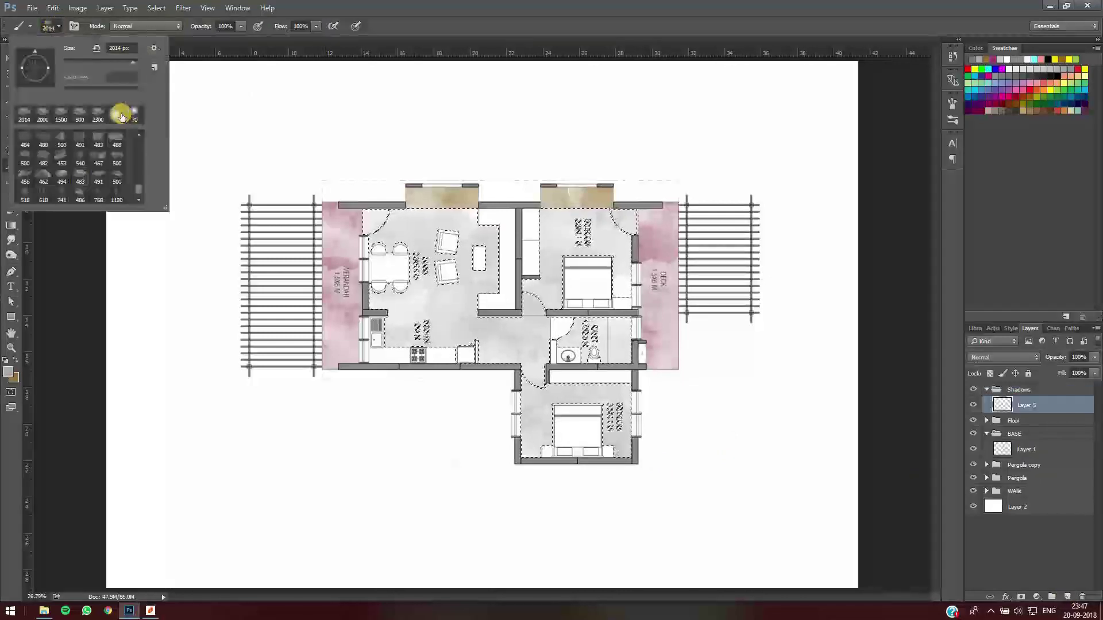
scroll(119, 141, "up", 10)
left_click(59, 147)
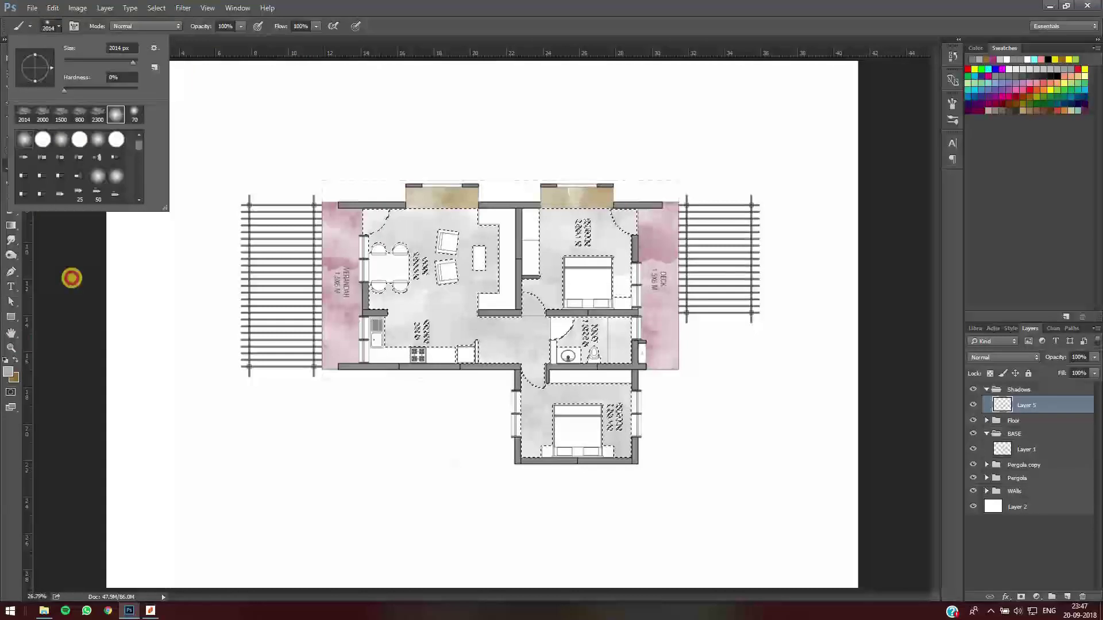
left_click(71, 278)
Set the foreground colour to black 000000
left_click(9, 373)
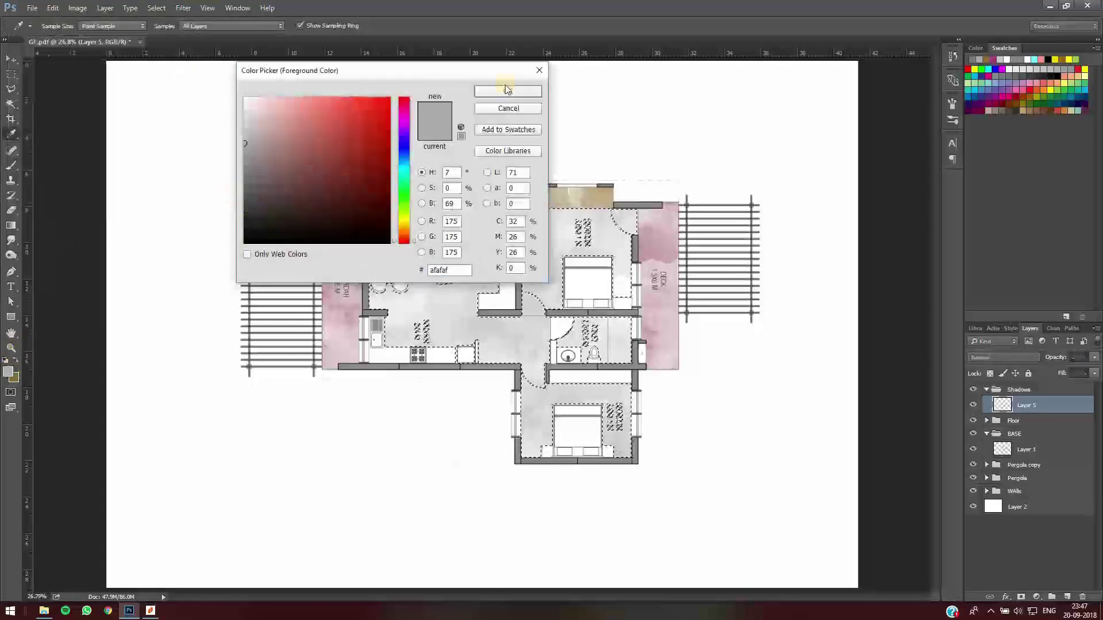
type("000000")
left_click(520, 92)
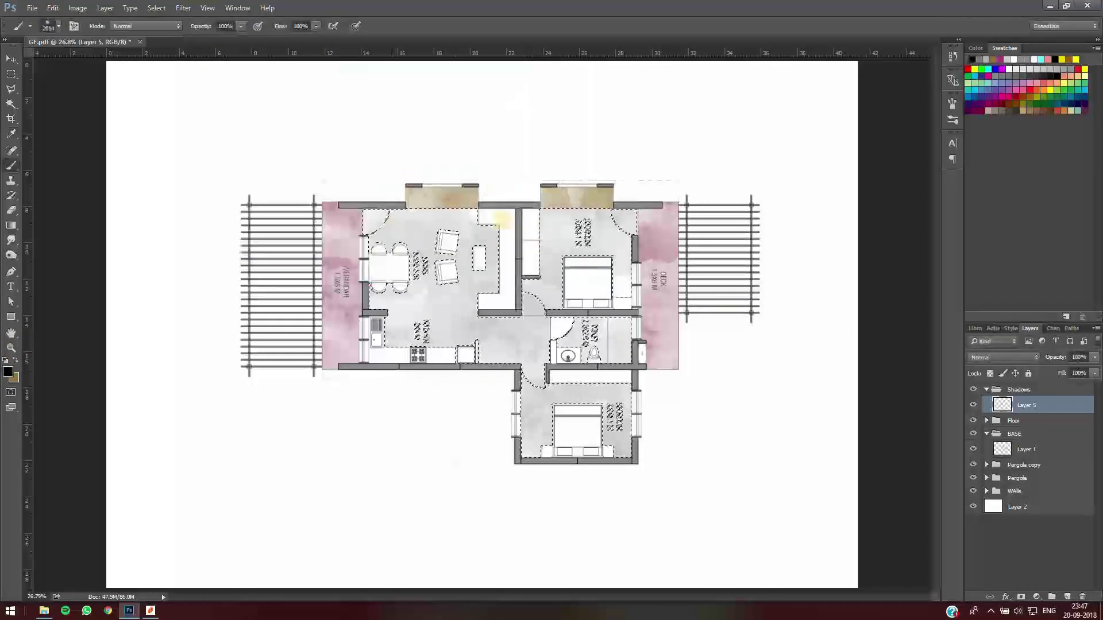
Reduce the soft round brush size to 125 px for shading the rooms
key("bracketleft")
key("bracketleft")
key("bracketleft")
key("bracketleft")
key("bracketleft")
key("bracketleft")
key("bracketleft")
key("bracketleft")
key("bracketleft")
key("bracketleft")
key("bracketleft")
key("bracketleft")
key("bracketleft")
key("bracketleft")
key("bracketleft")
key("bracketleft")
key("bracketleft")
key("bracketleft")
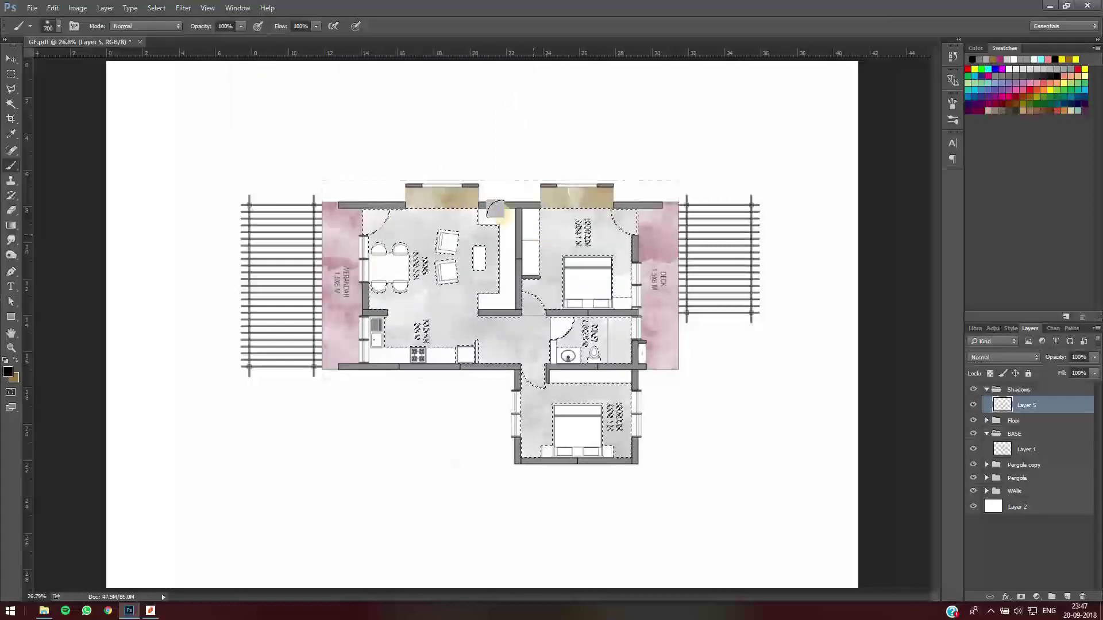
key("bracketleft")
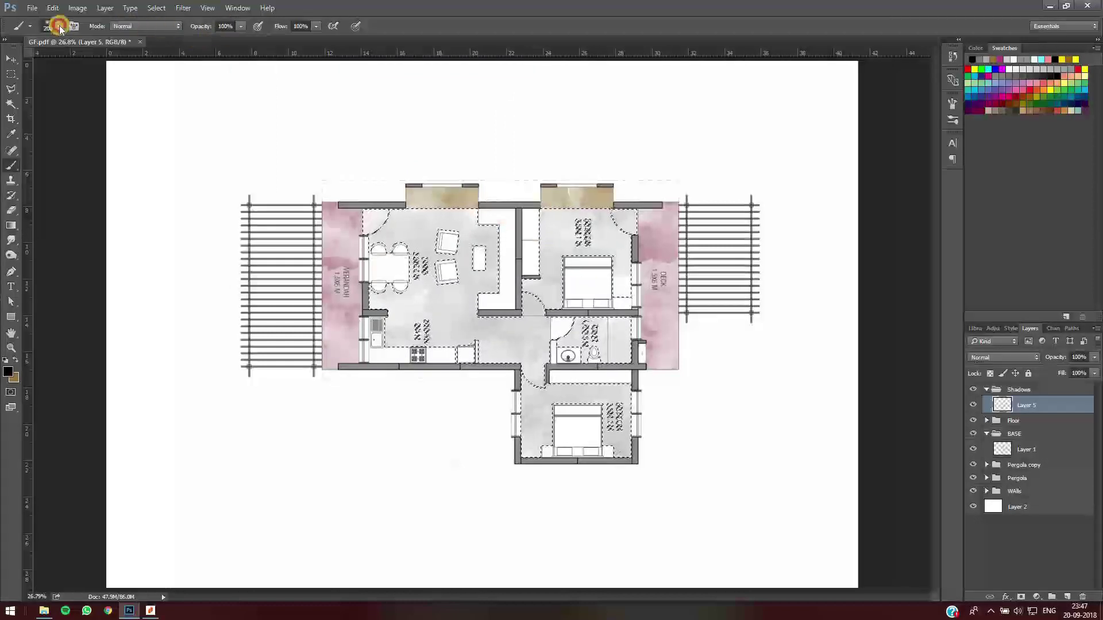
left_click(58, 25)
left_click(233, 85)
key("bracketright")
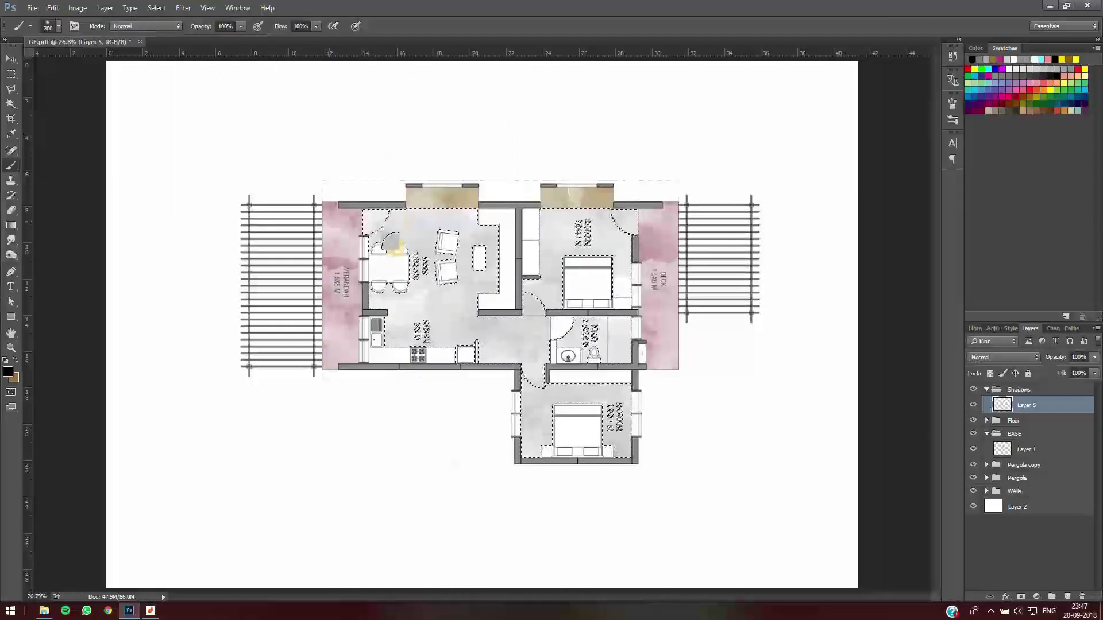
key("bracketleft")
key("bracketleft")
key("bracketleft")
key("bracketleft")
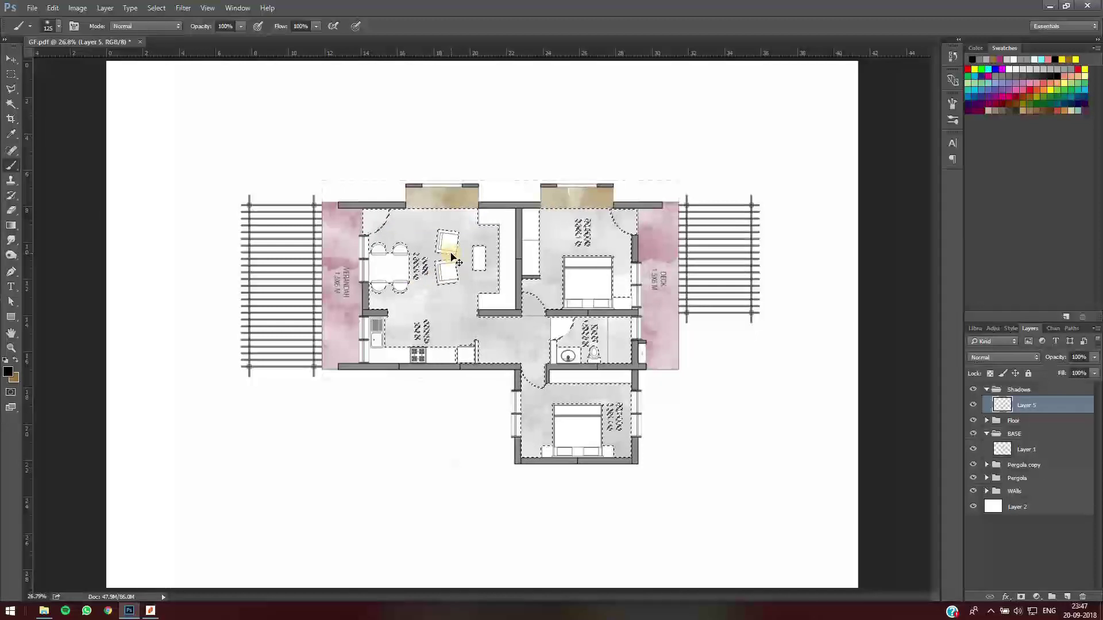
Brush soft shadows along the room walls and furniture, first at 50% and then at 31% brush opacity, and clear the selection
scroll(533, 224, "up", 2)
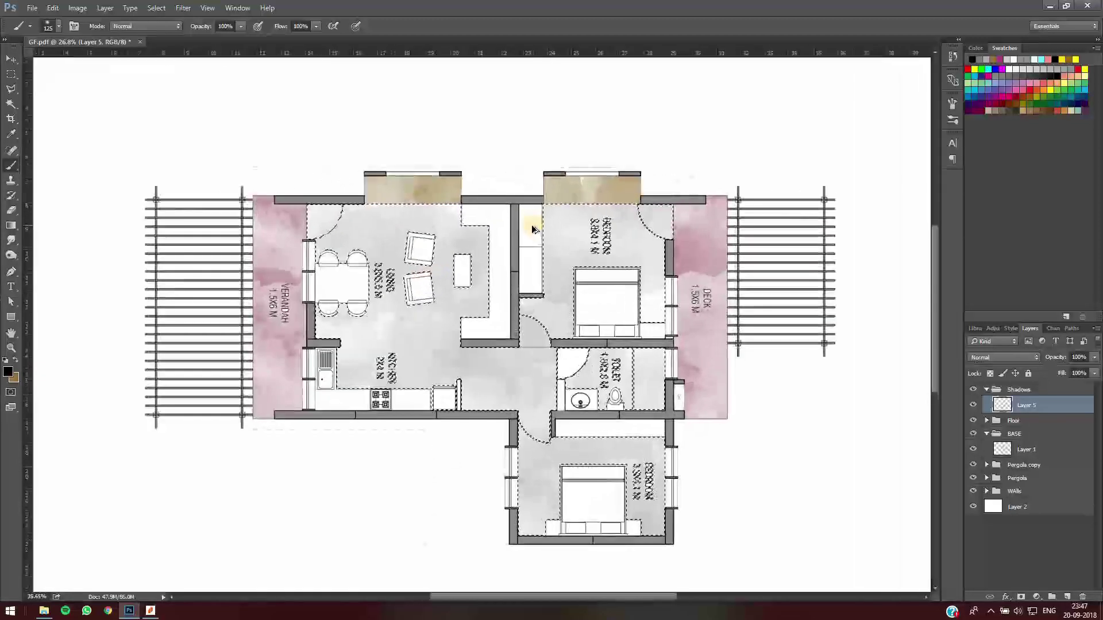
left_click_drag(532, 228, 537, 217)
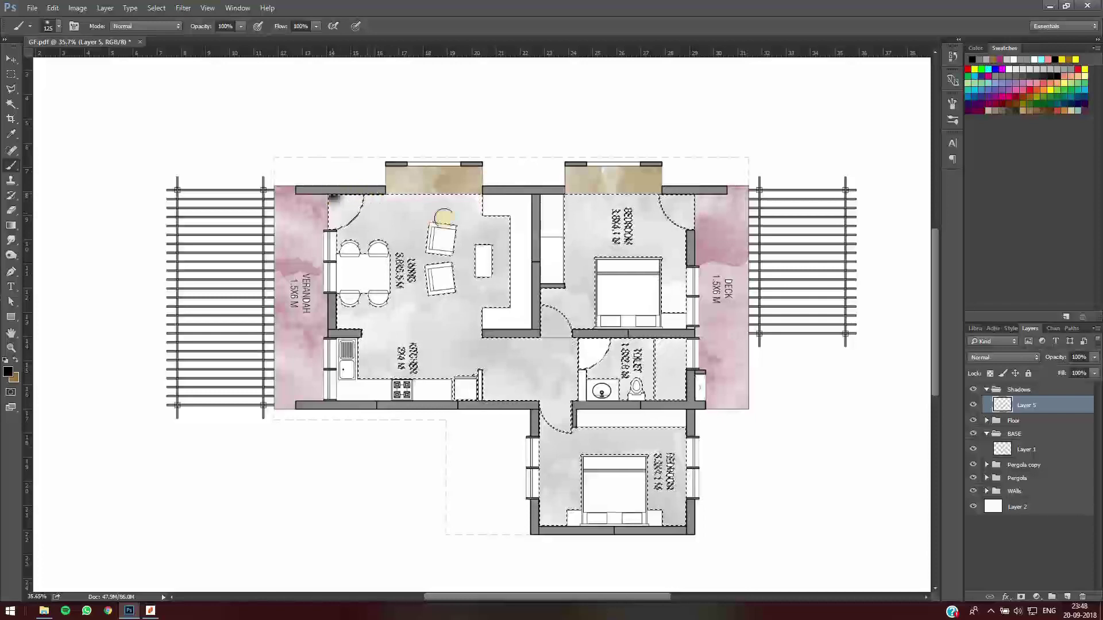
key("ctrl+z")
left_click_drag(200, 28, 170, 30)
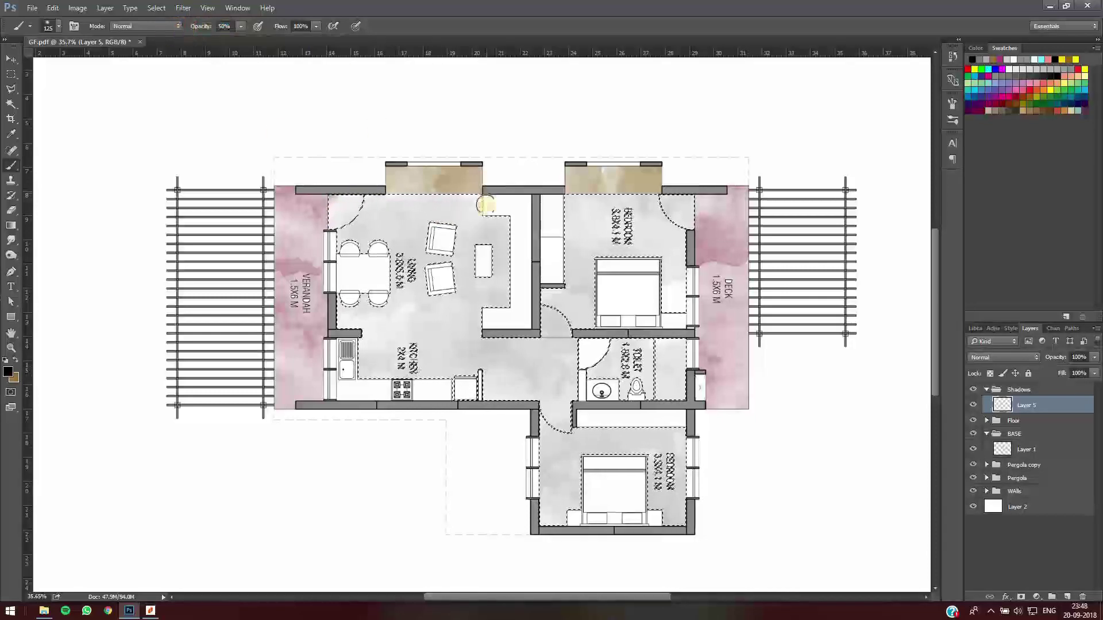
left_click(485, 203, "shift")
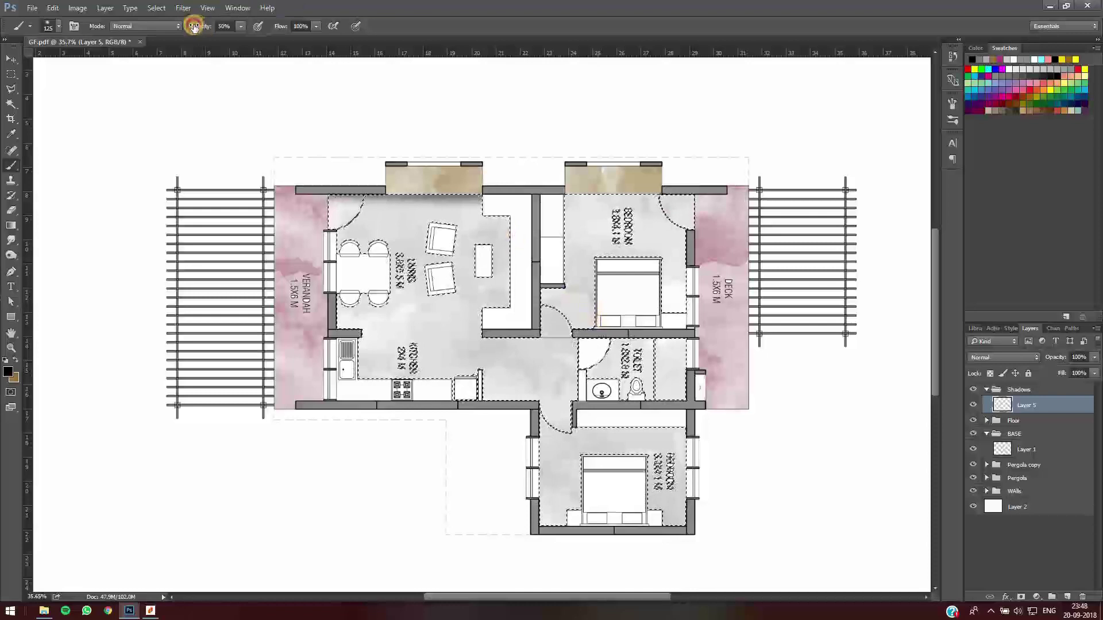
left_click_drag(195, 26, 185, 26)
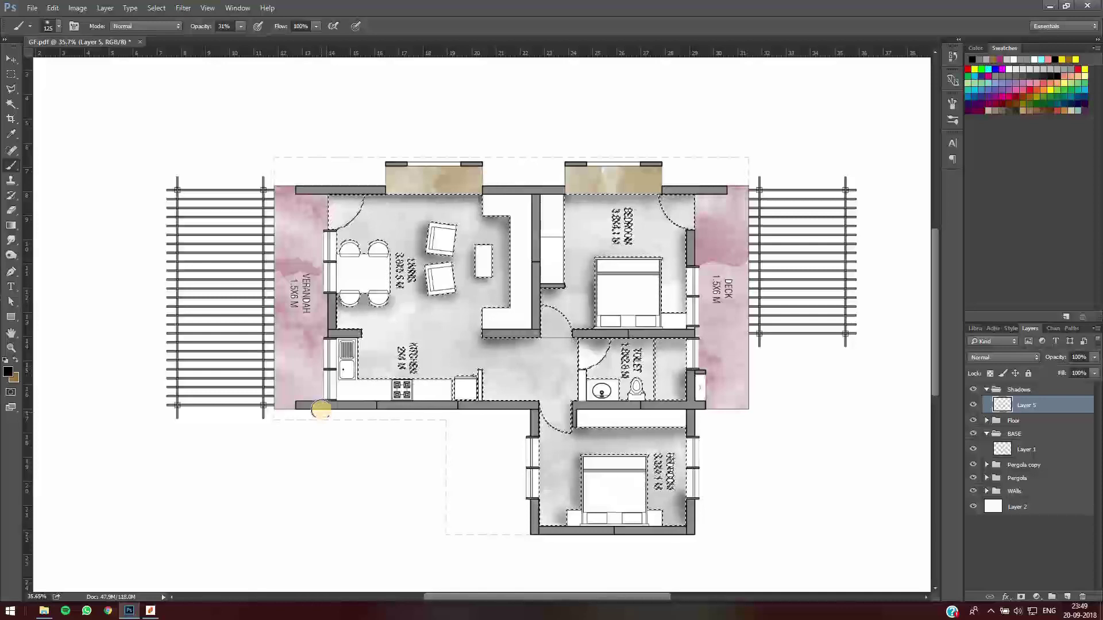
key("ctrl+d")
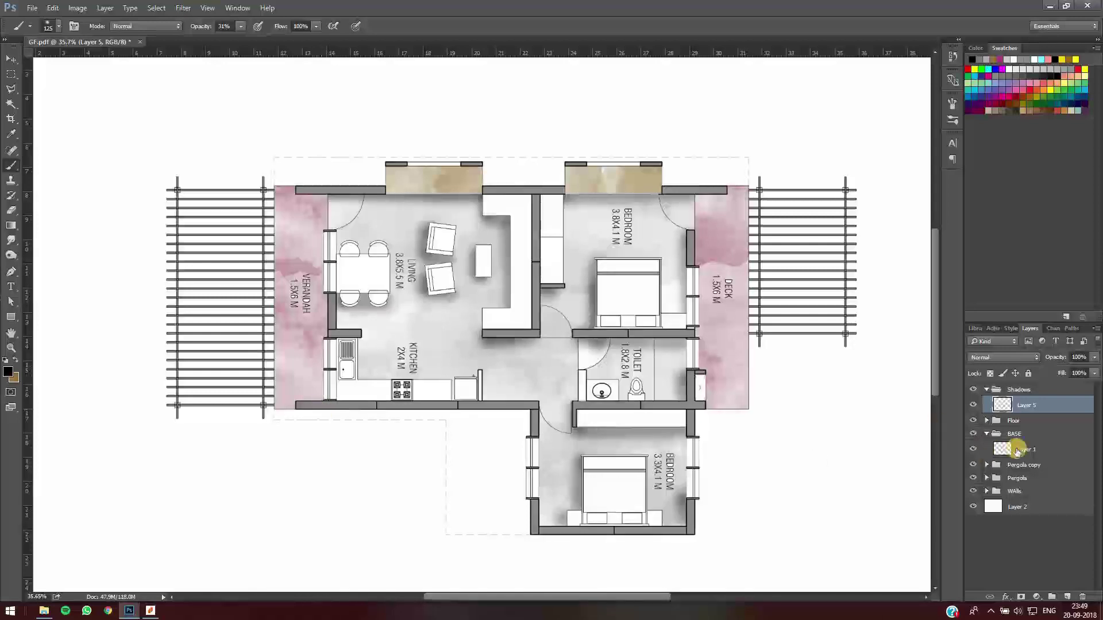
Add a Drop Shadow effect to the Pergola copy group, keeping its settings open beside the verandah pergola
left_click(987, 465)
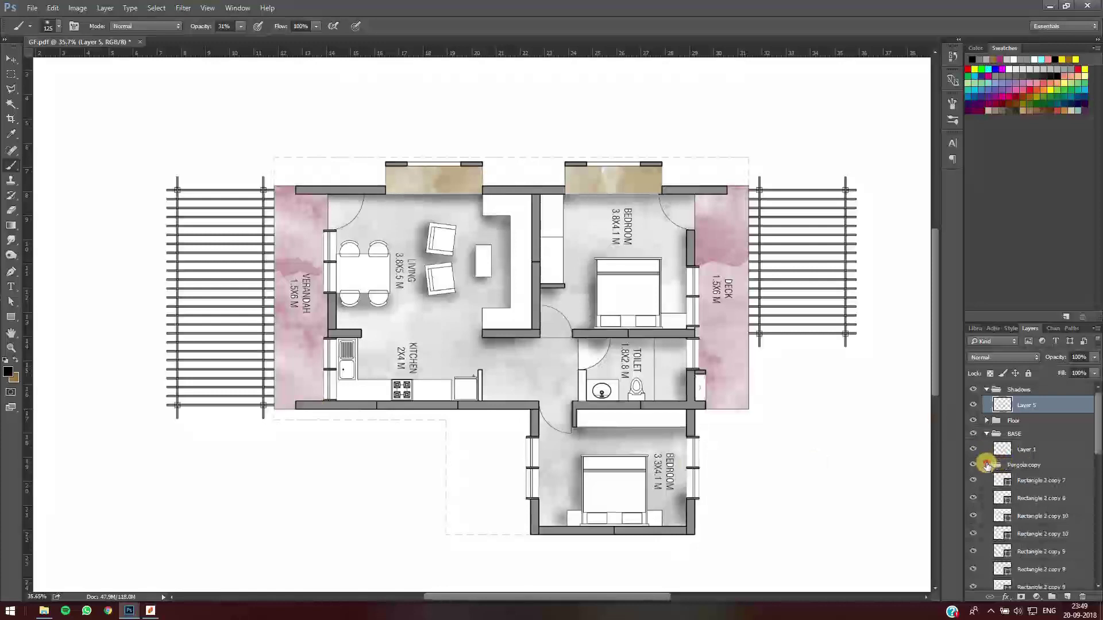
left_click(987, 465)
left_click(1017, 465)
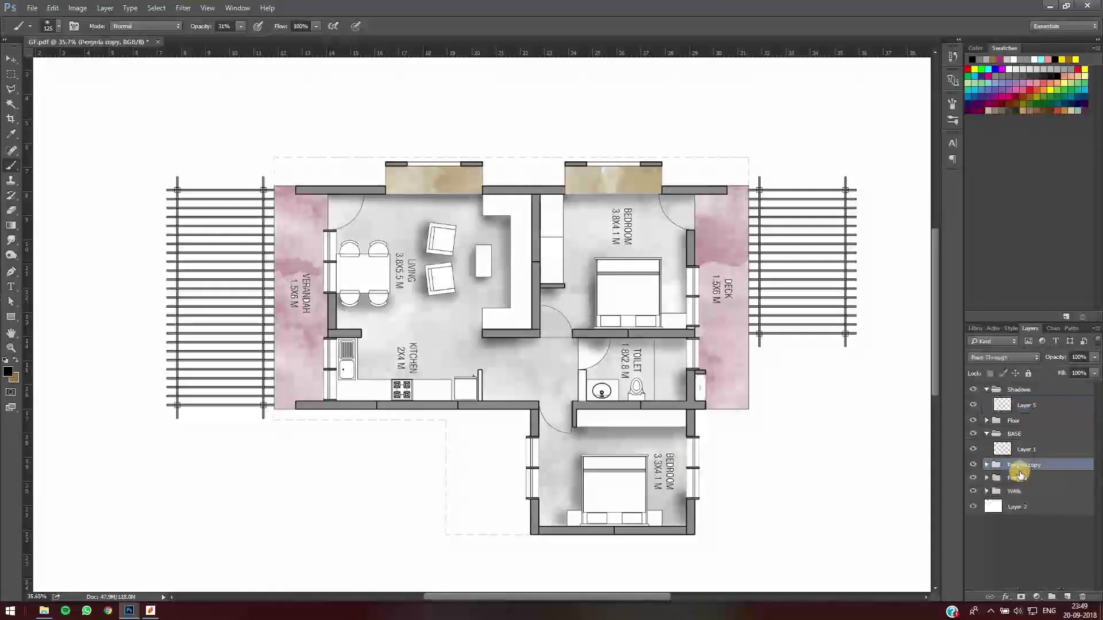
left_click(1017, 598)
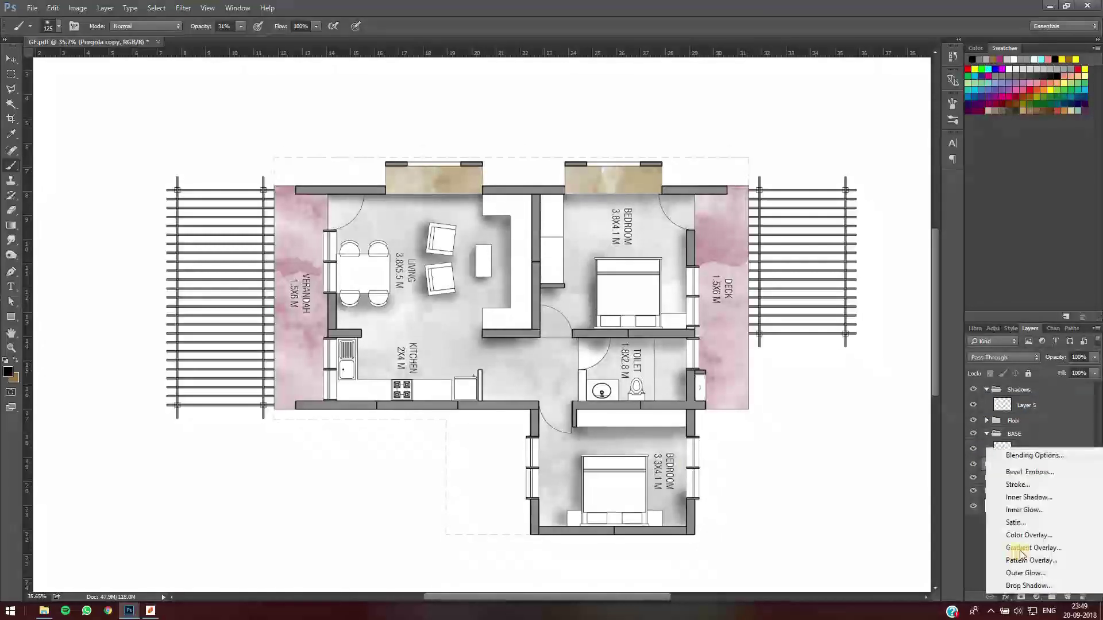
left_click(1026, 585)
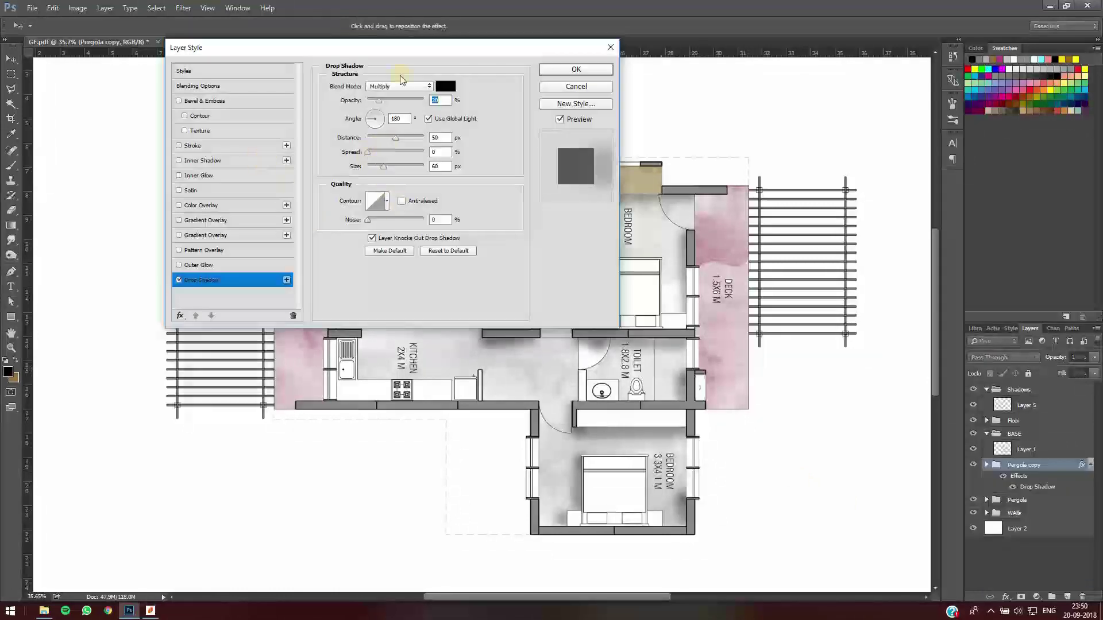
left_click_drag(369, 44, 651, 251)
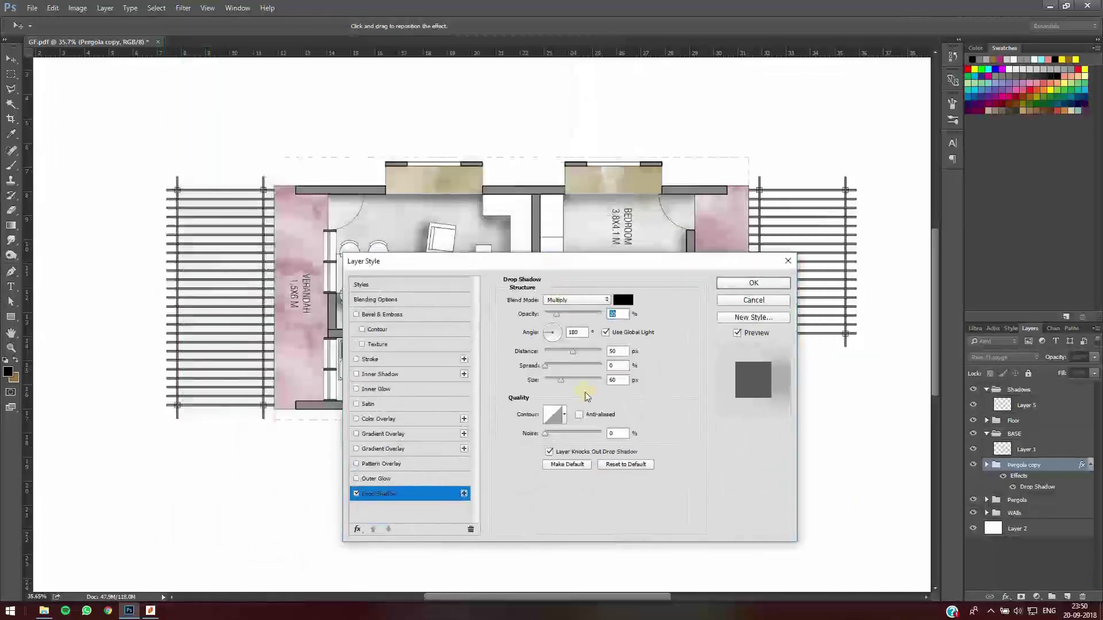
Set the pergola's drop shadow to an angle of 43°, distance 178 px, spread 15% and size 21 px
left_click(544, 335)
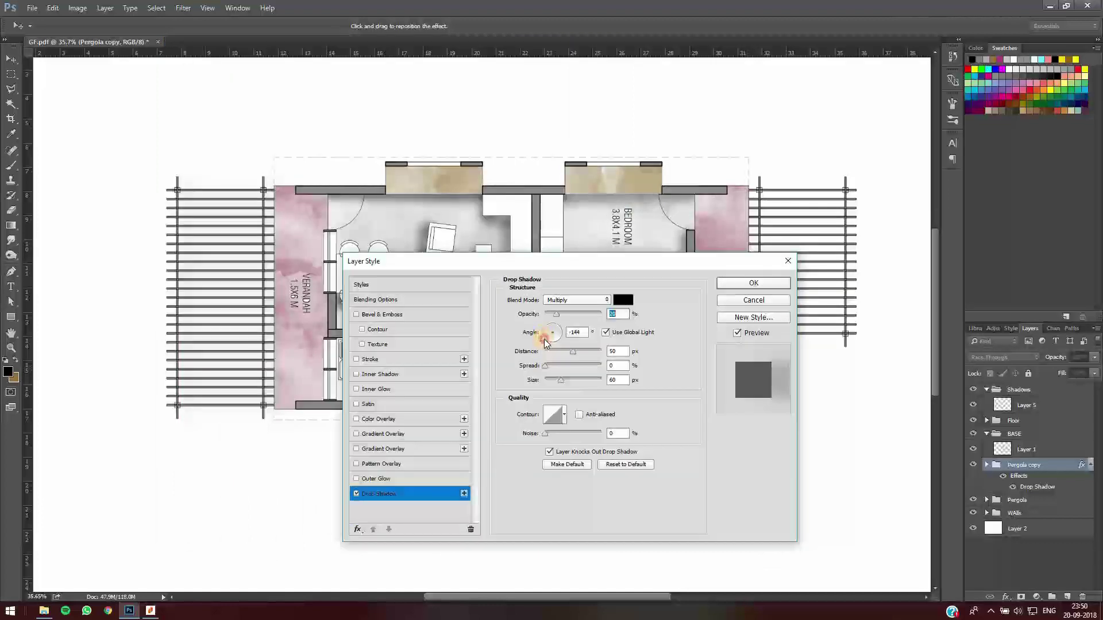
left_click_drag(545, 366, 581, 381)
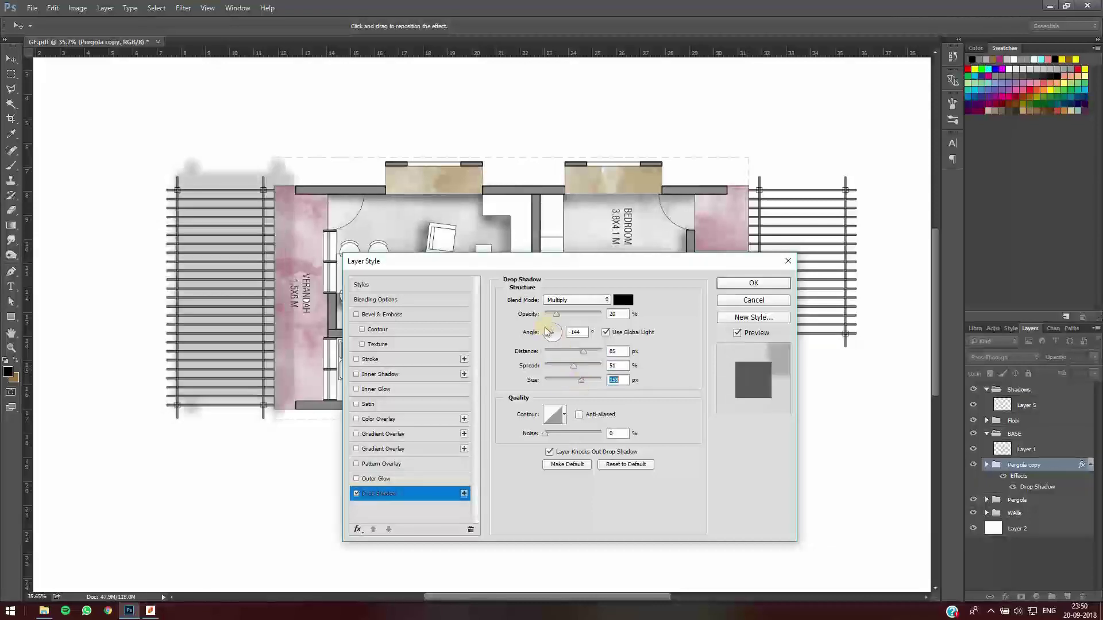
left_click_drag(549, 339, 551, 366)
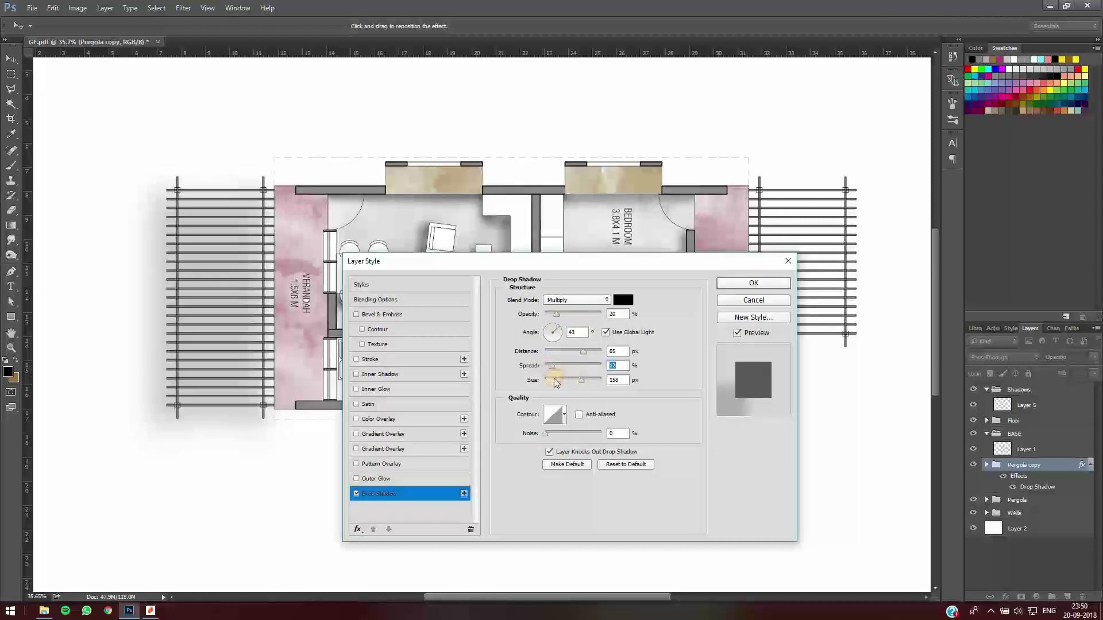
left_click(553, 379)
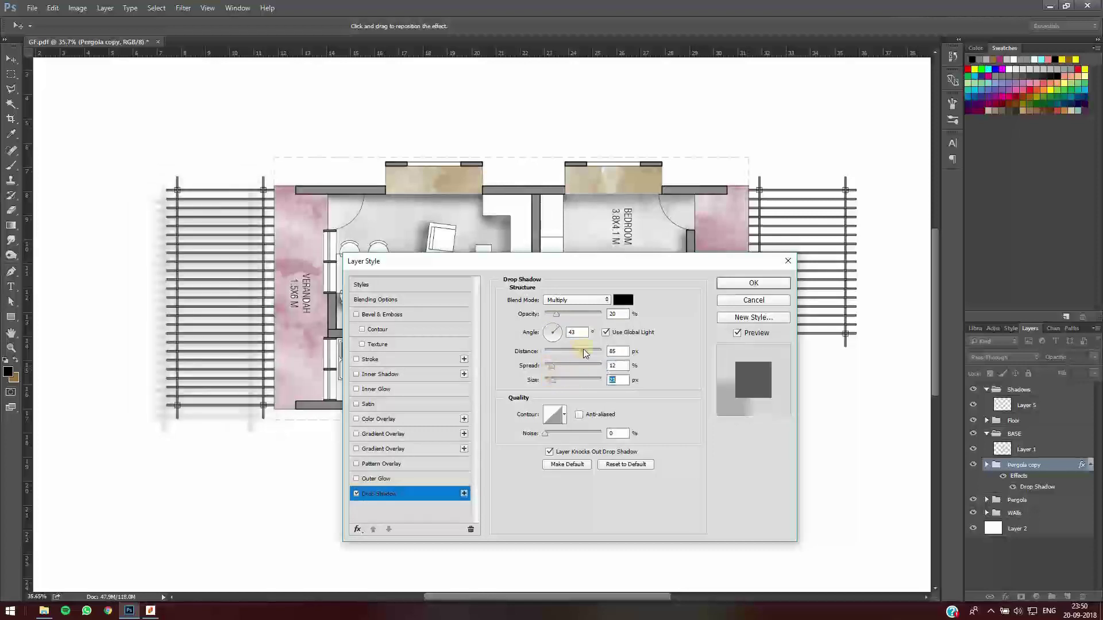
left_click_drag(585, 352, 593, 353)
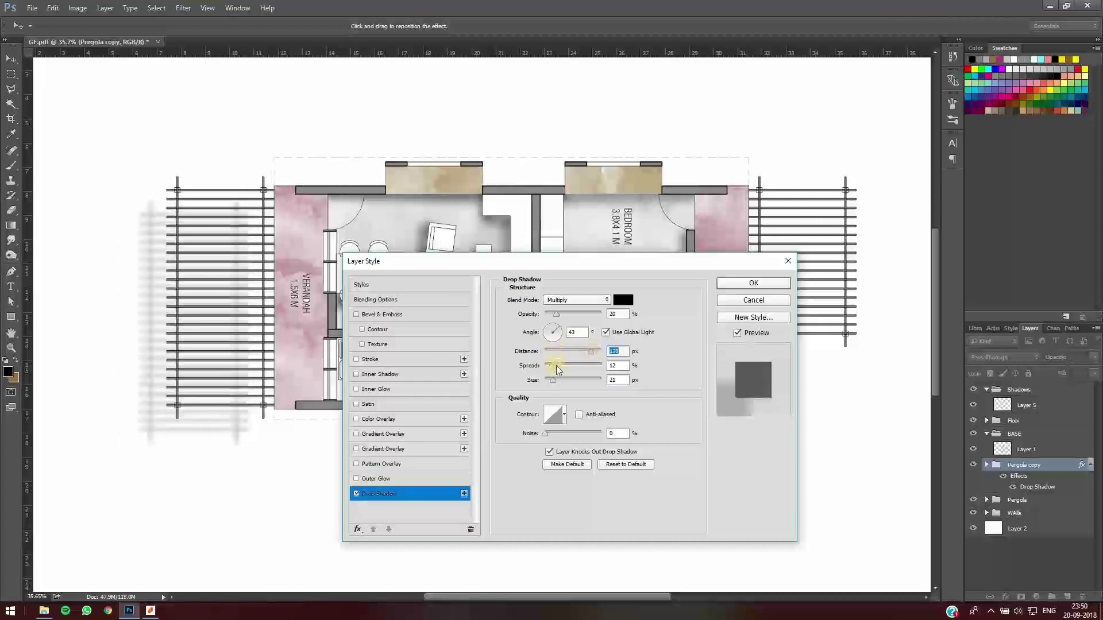
left_click_drag(552, 365, 554, 365)
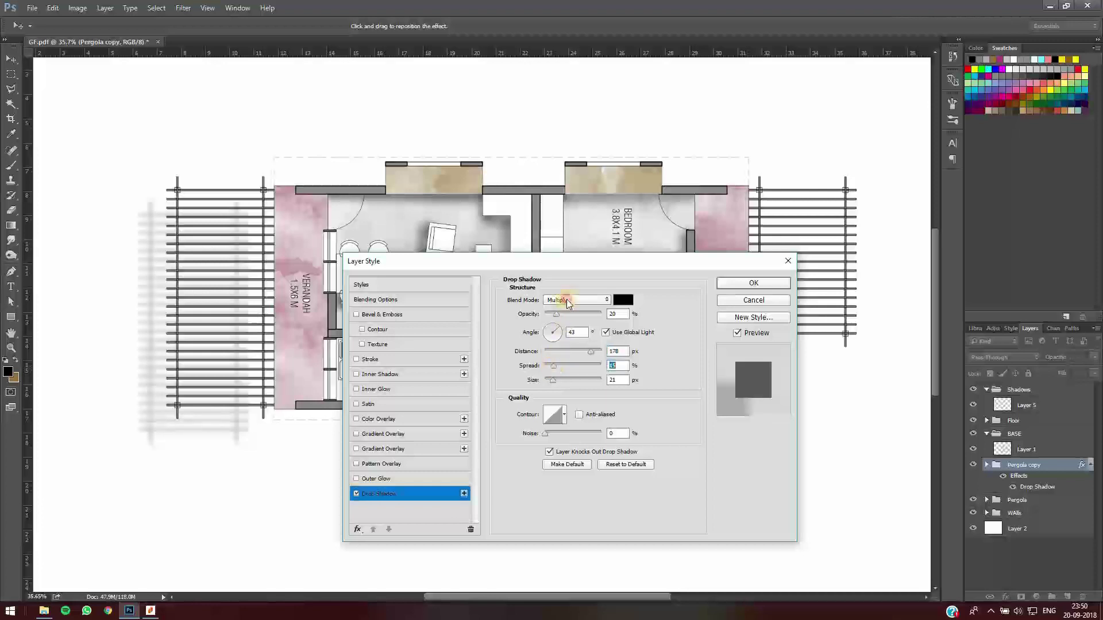
Try the Lighten and Overlay blend modes on the pergola's drop shadow and return it to Multiply
left_click(567, 301)
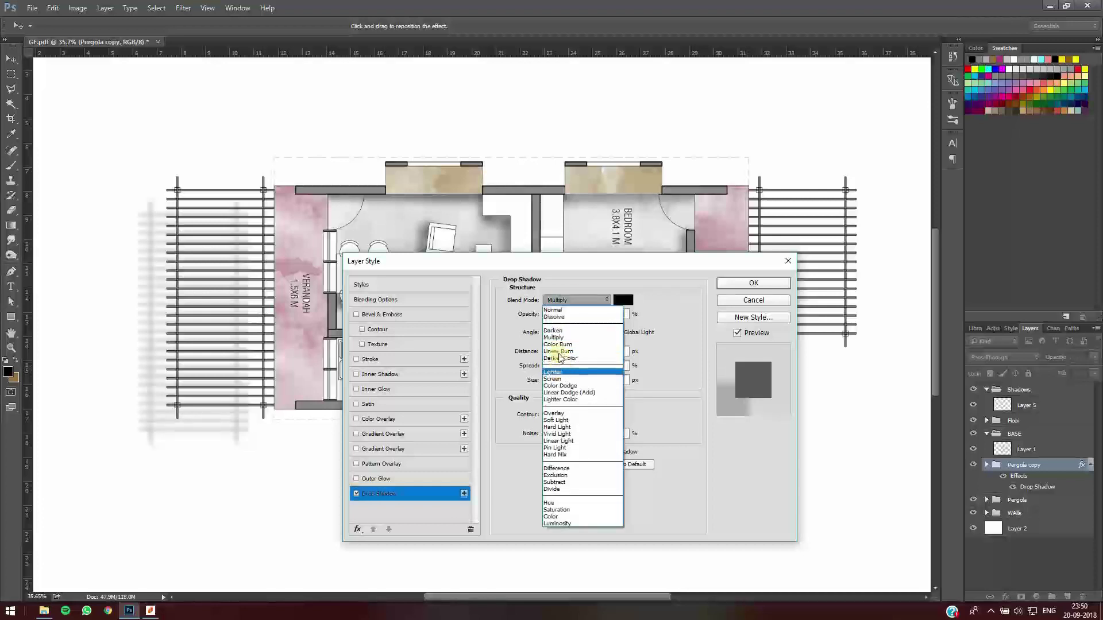
left_click(554, 372)
left_click(568, 301)
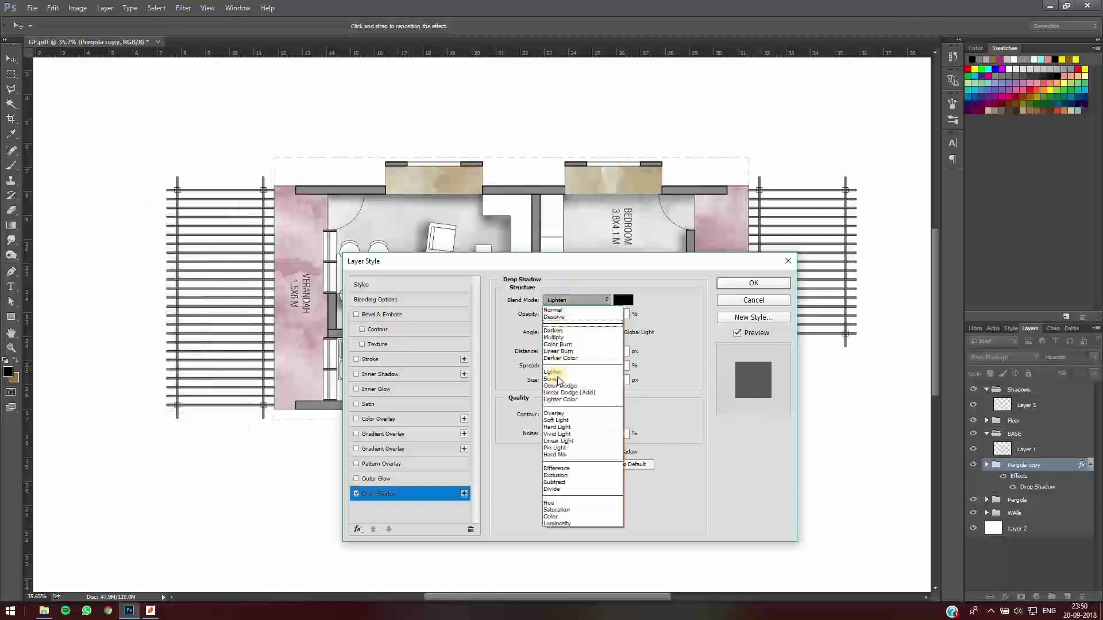
left_click(561, 414)
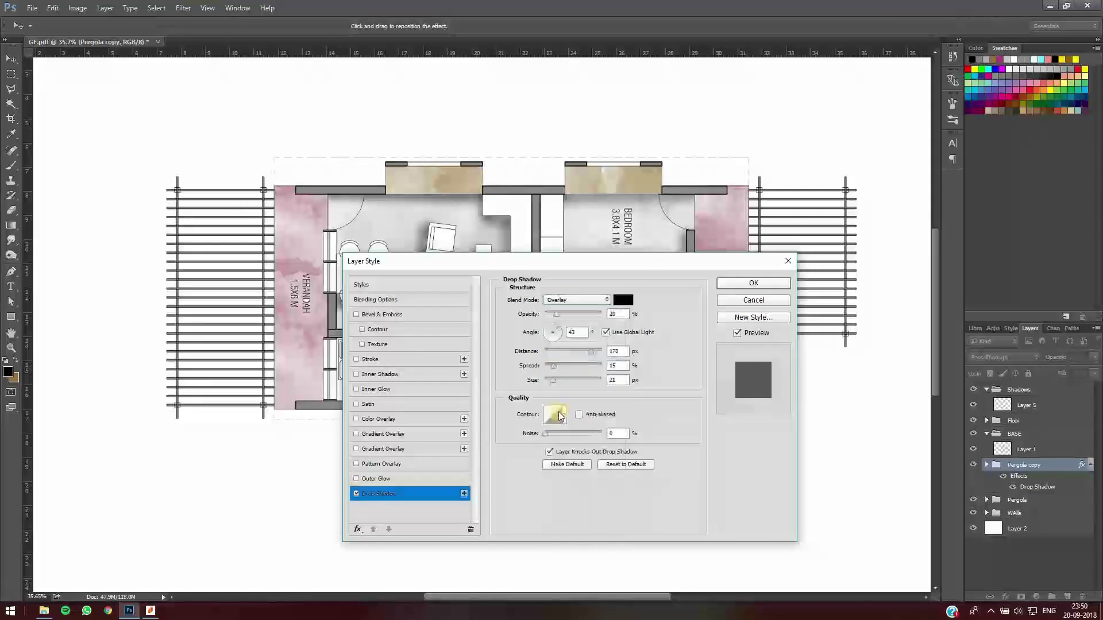
left_click(566, 303)
left_click(565, 337)
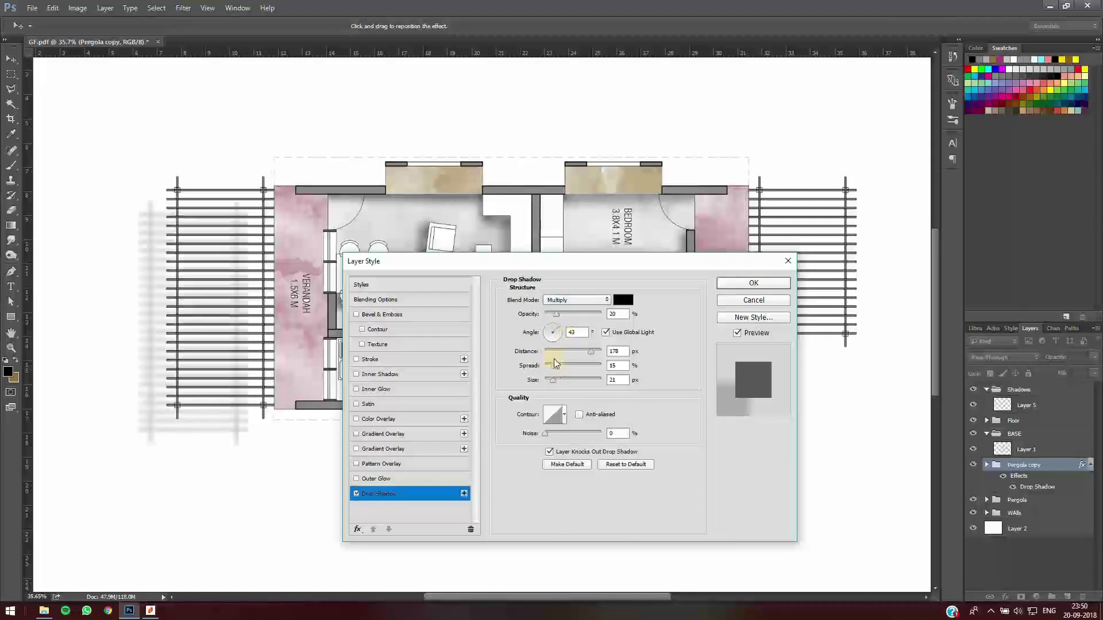
Reduce the drop shadow's spread to almost zero and apply the effect to the Pergola copy group
left_click_drag(553, 368, 546, 366)
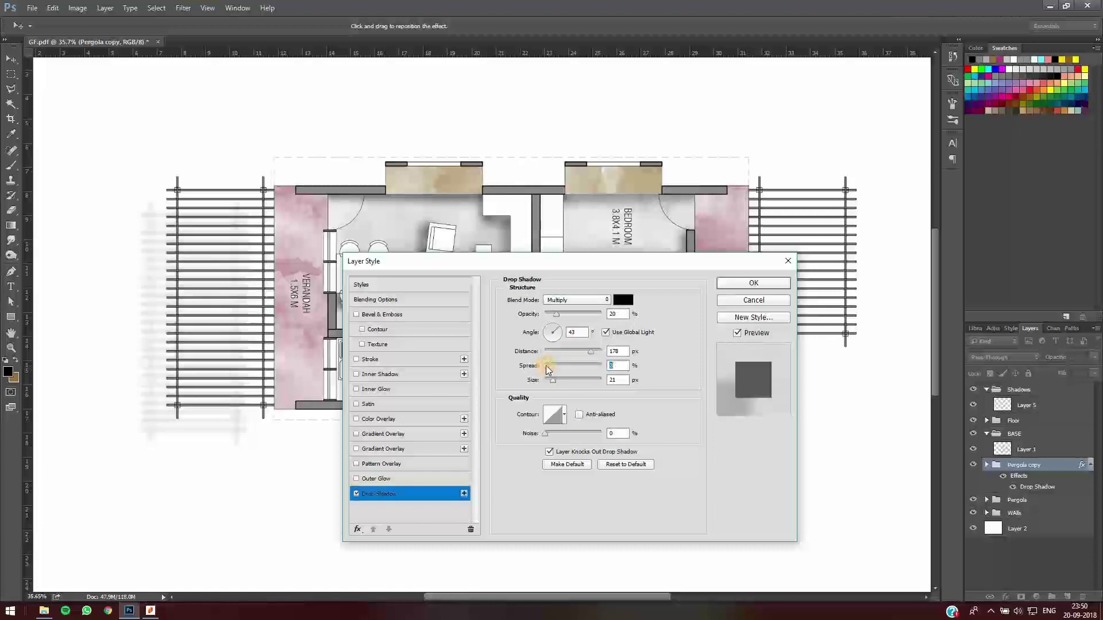
left_click(729, 286)
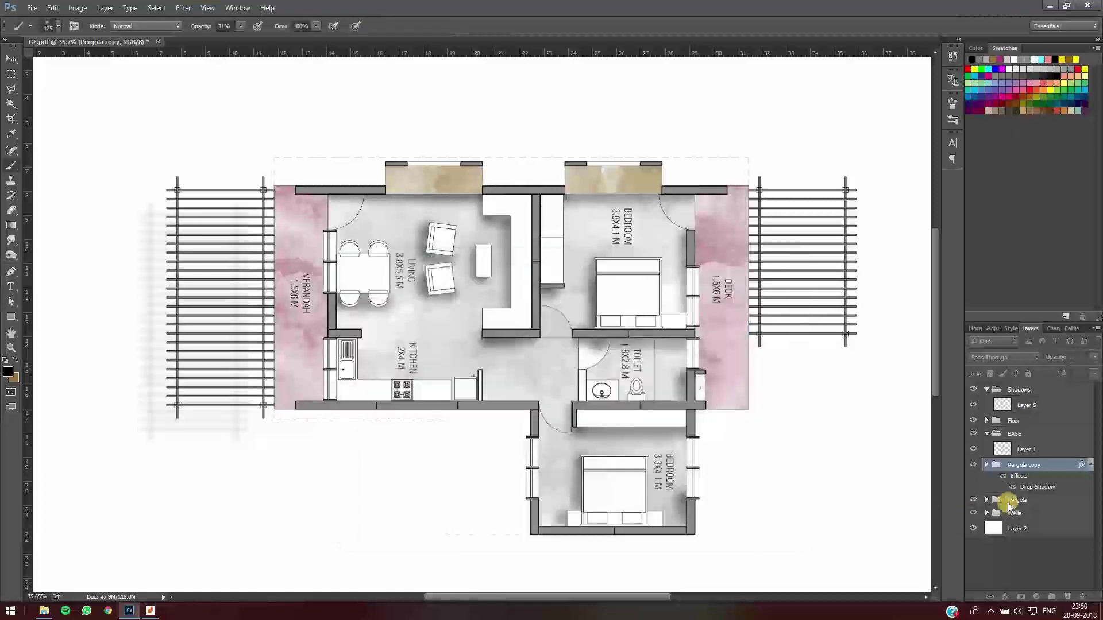
Copy the layer style of the Pergola copy group and paste it onto the Pergola group
right_click(1032, 464)
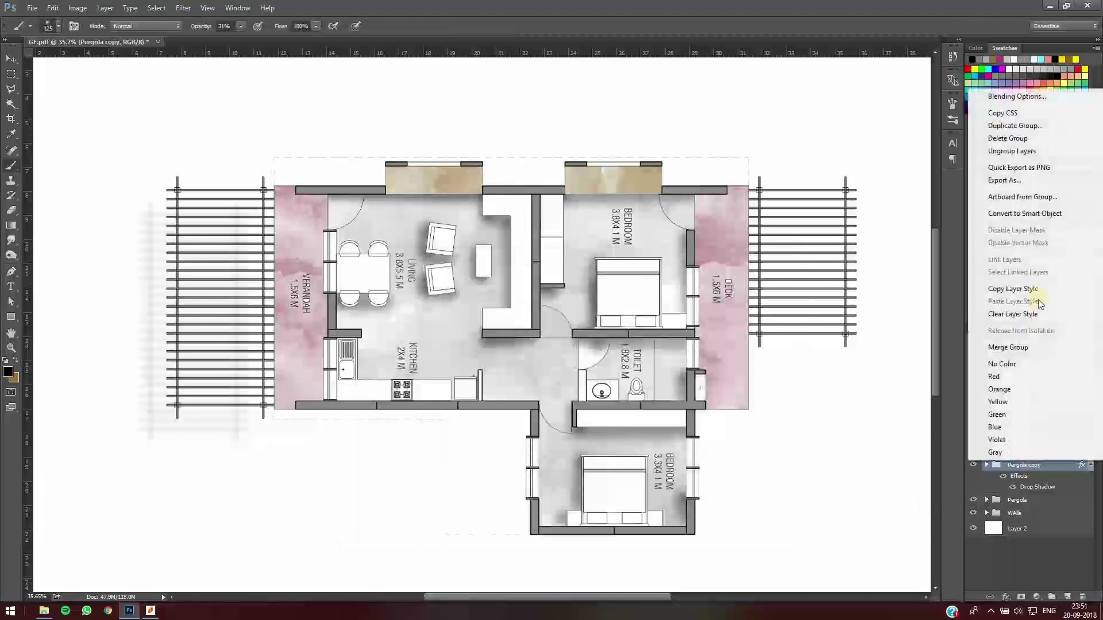
left_click(1028, 287)
left_click(1014, 504)
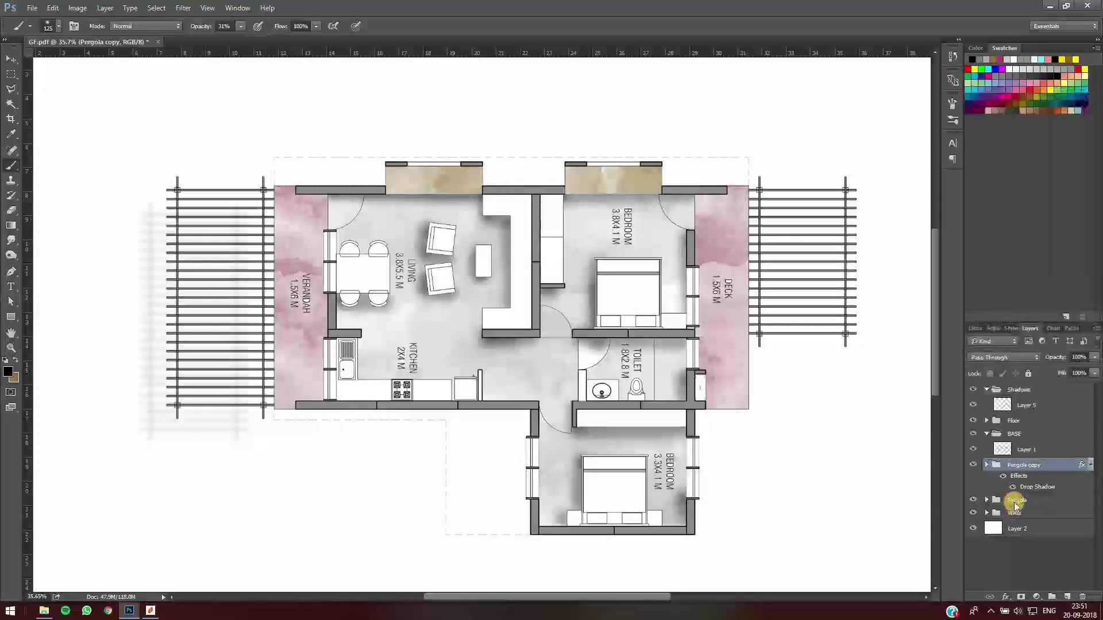
left_click(1002, 471)
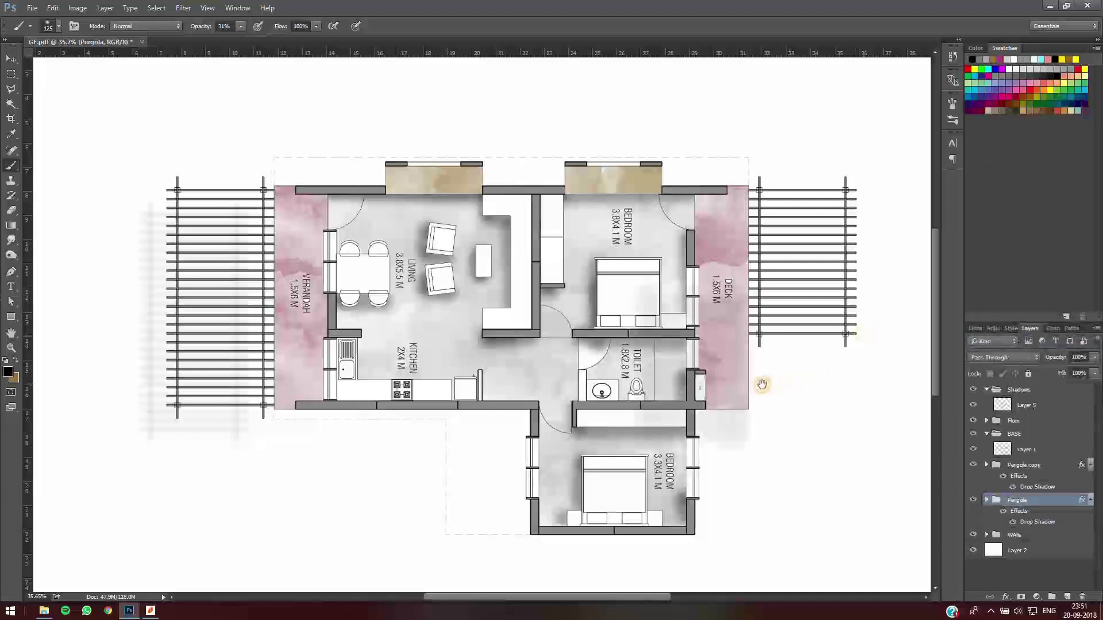
Adjust the Pergola group's drop shadow to a distance of 35 px, spread 13% and size 18 px
left_click_drag(764, 382, 739, 384)
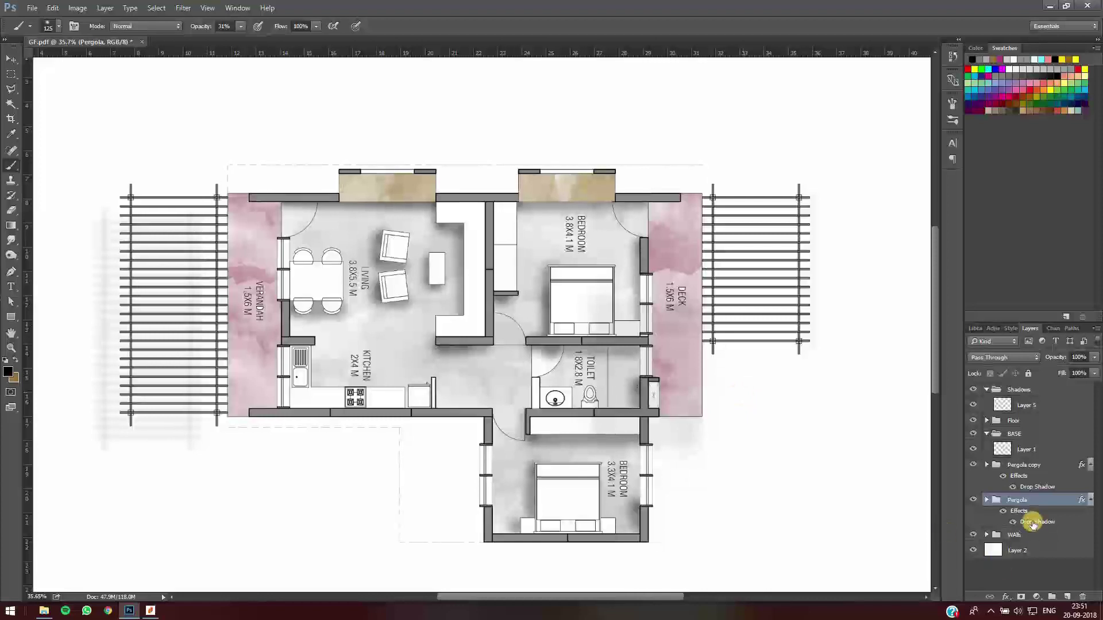
double_click(1032, 524)
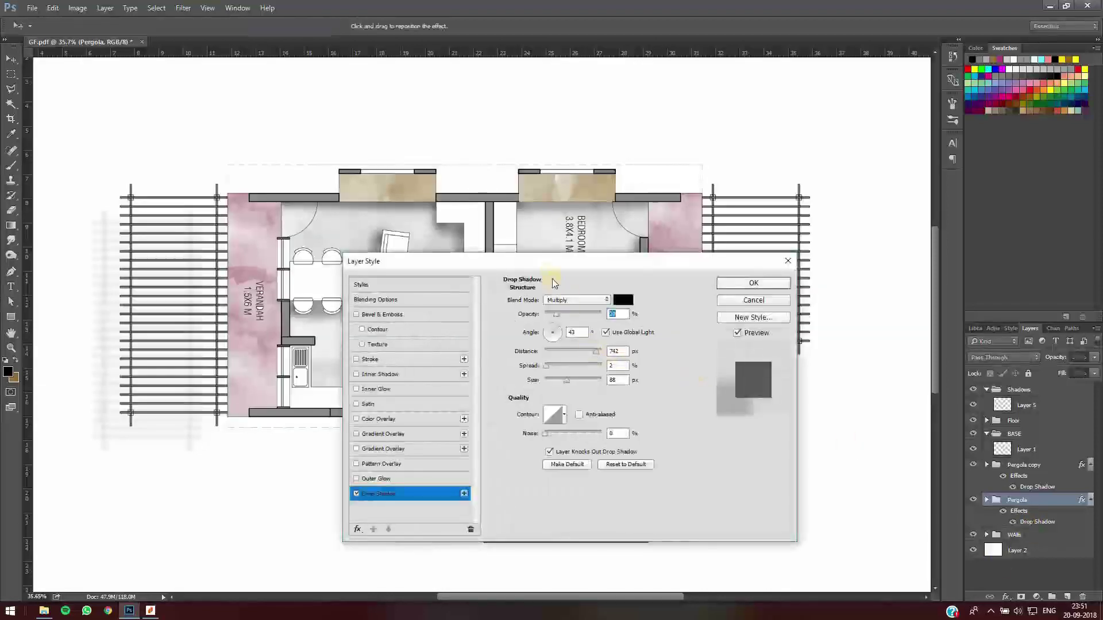
left_click_drag(437, 261, 209, 321)
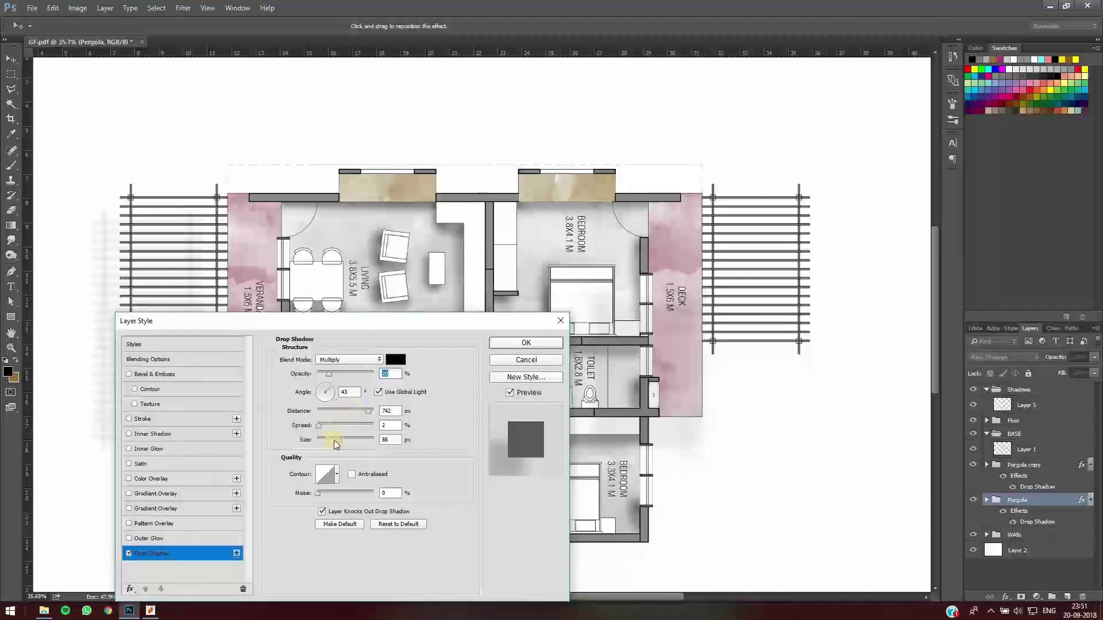
left_click_drag(359, 414, 339, 414)
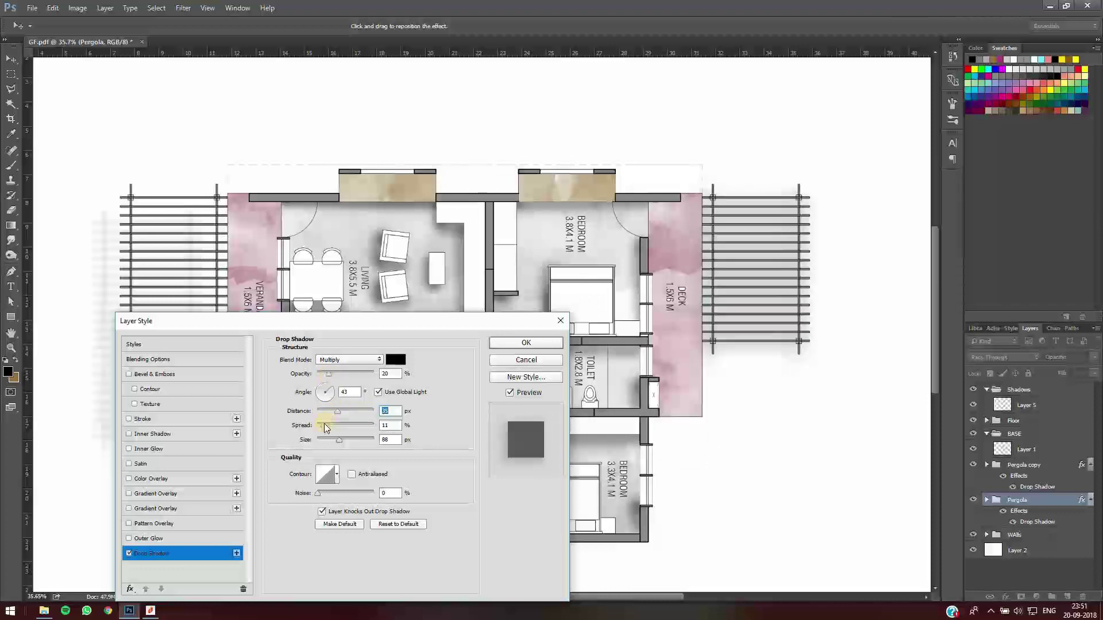
left_click_drag(323, 425, 325, 424)
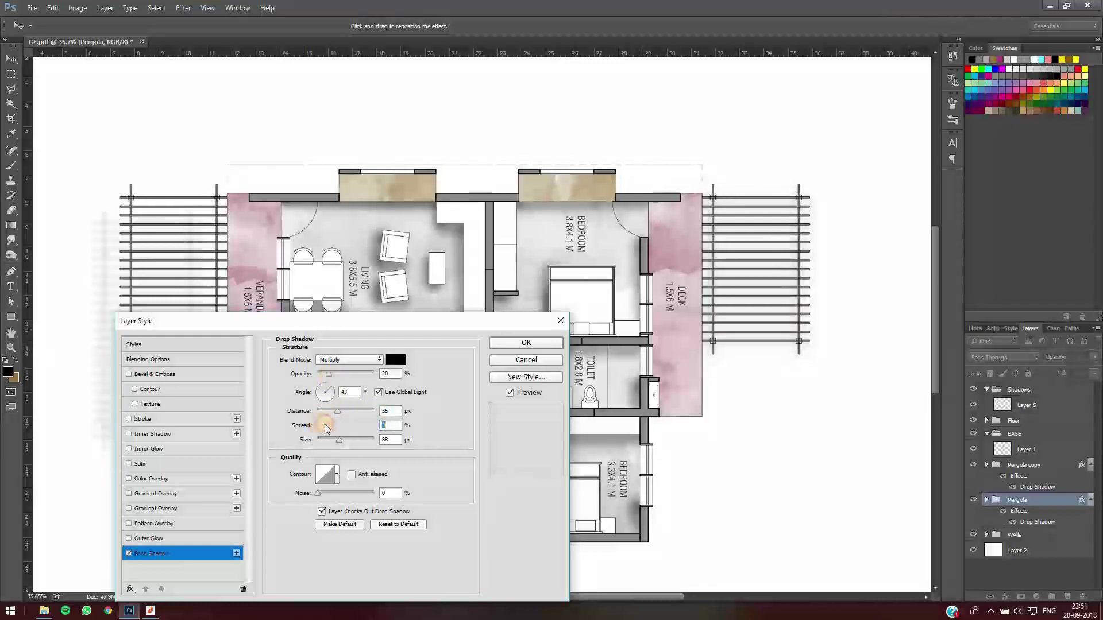
left_click(325, 424)
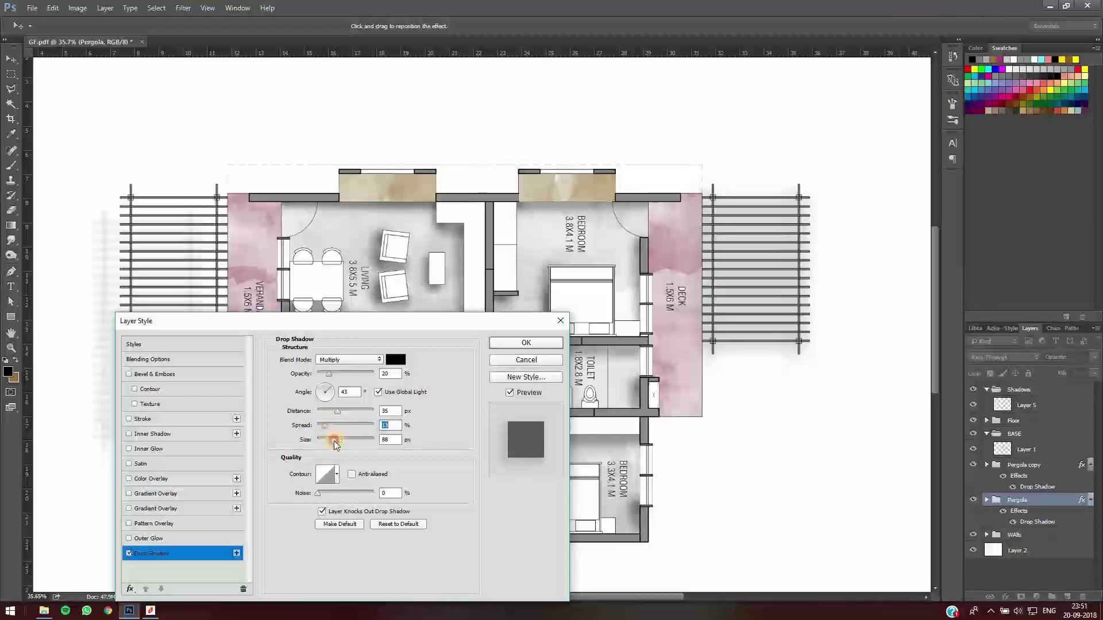
left_click_drag(337, 440, 327, 440)
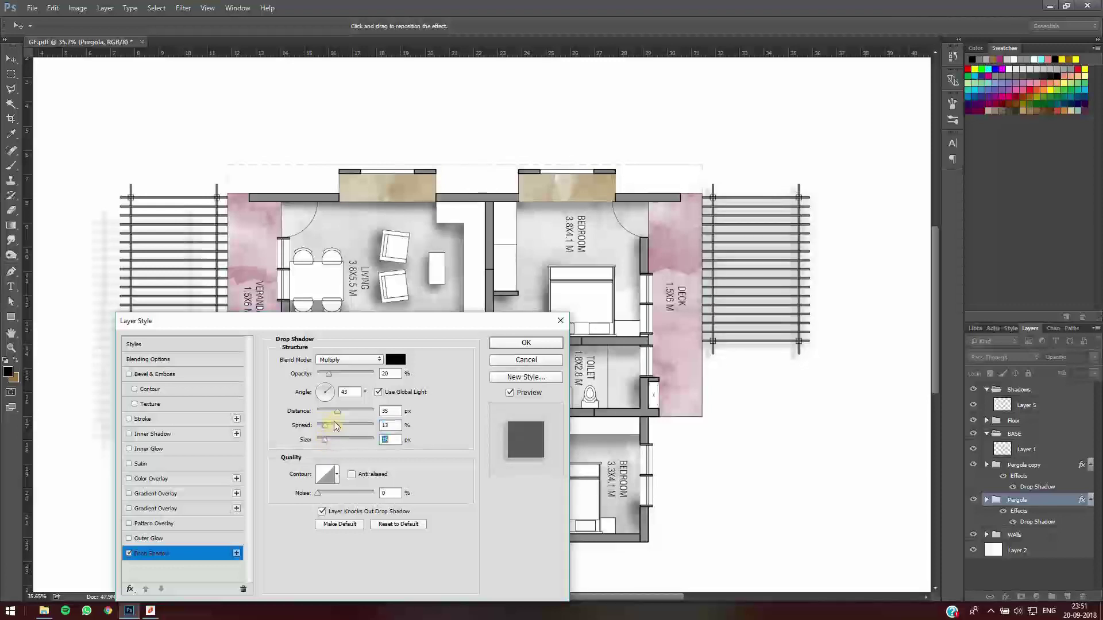
Set the Pergola group's drop shadow to a distance of 137 px and a spread of 15%, and apply it
left_click(327, 426)
left_click_drag(328, 426, 343, 426)
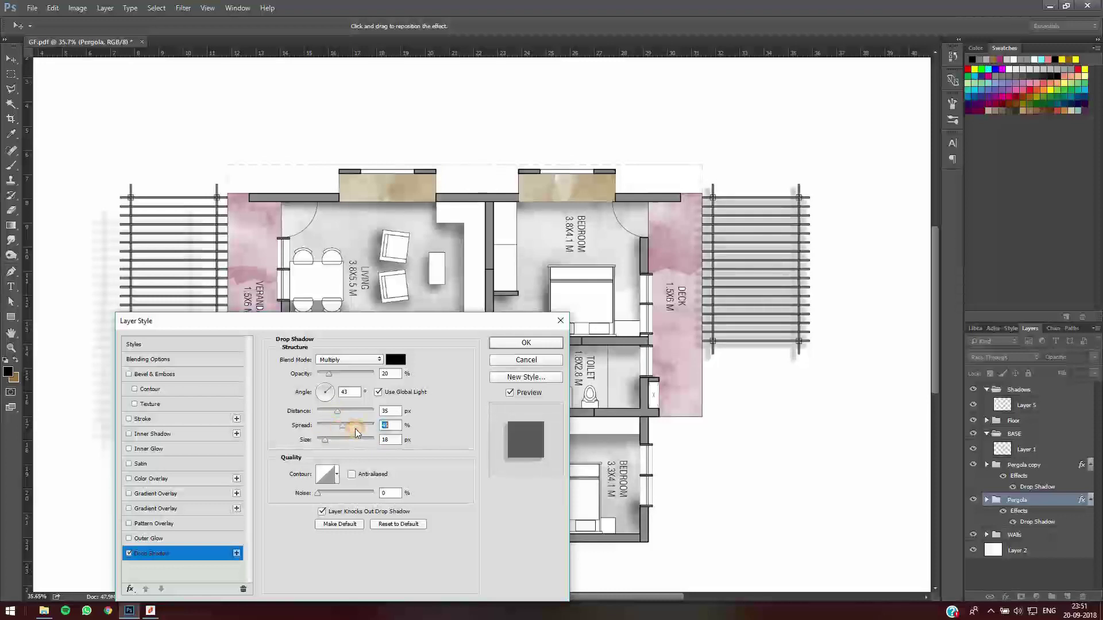
left_click_drag(340, 430, 365, 413)
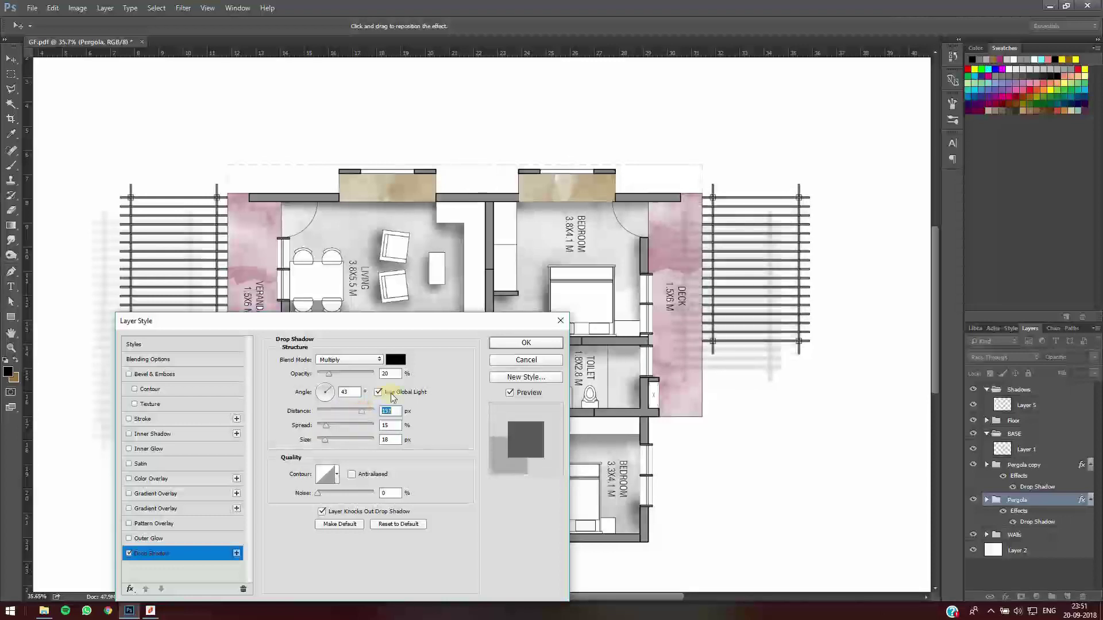
left_click(503, 345)
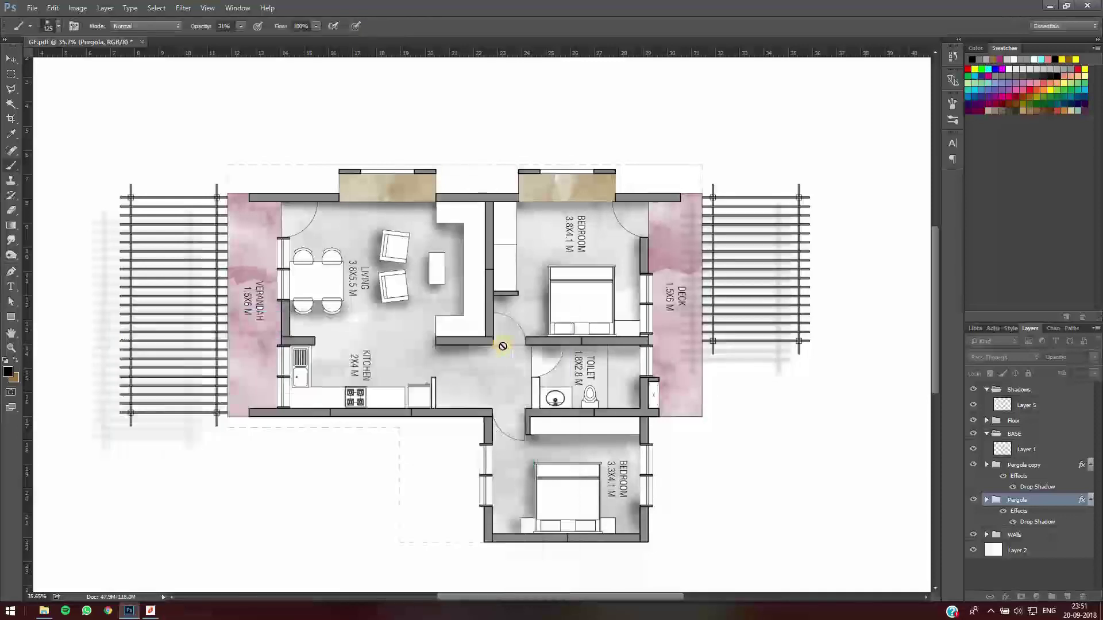
Increase the drop shadow distance of the Pergola group beyond 137 px and apply the effect
double_click(1034, 522)
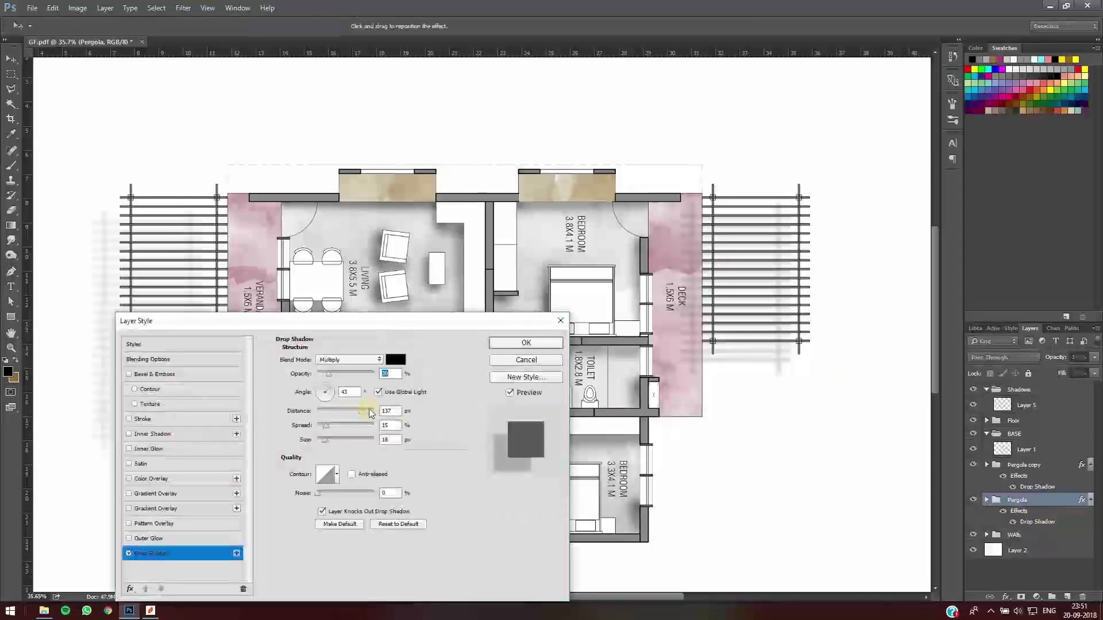
key("Return")
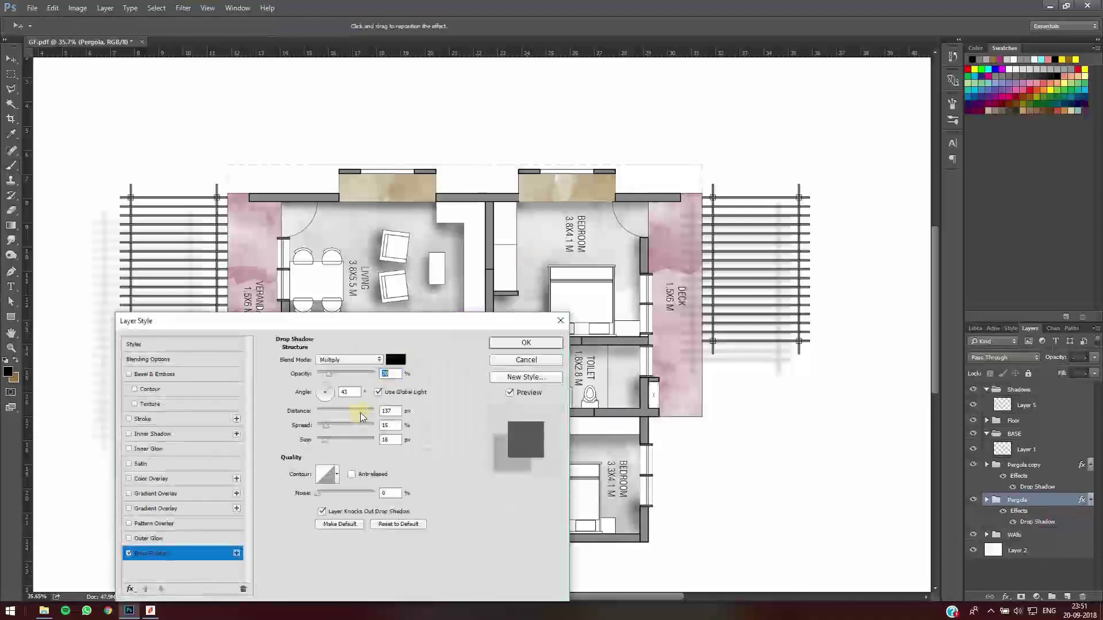
left_click_drag(363, 413, 370, 416)
left_click(495, 343)
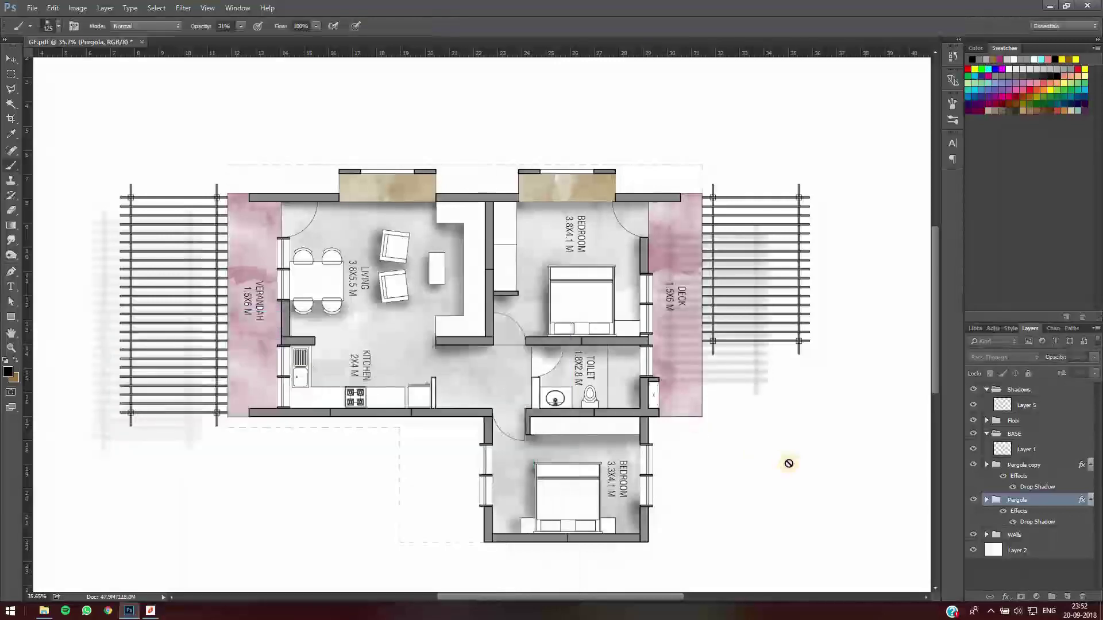
left_click(786, 457)
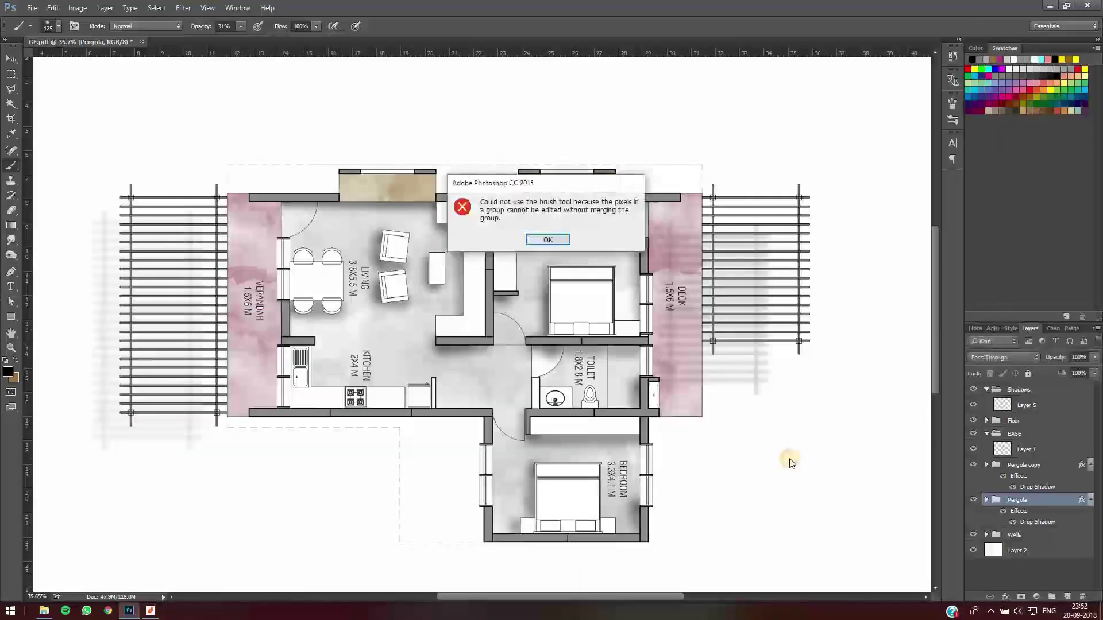
left_click(562, 239)
key("v")
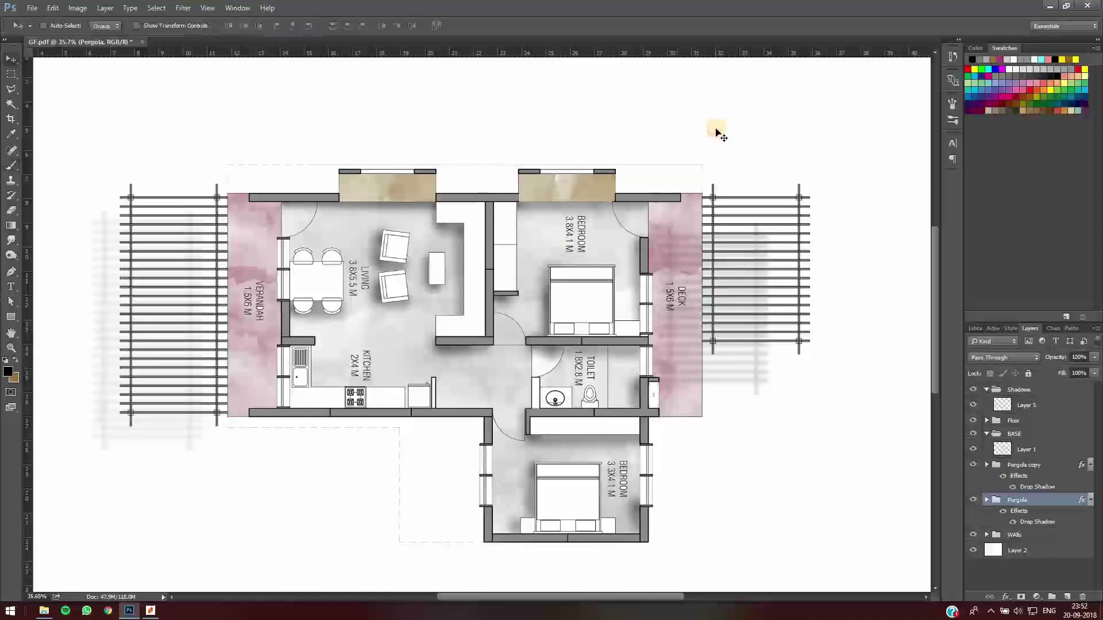
scroll(717, 134, "down", 3)
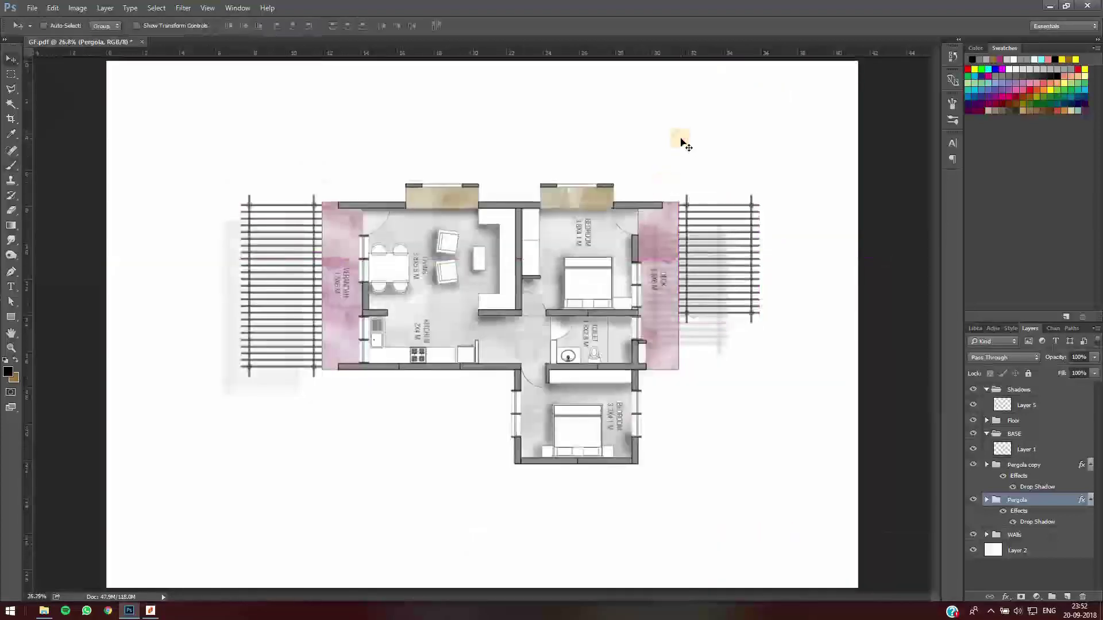
scroll(682, 143, "up", 2)
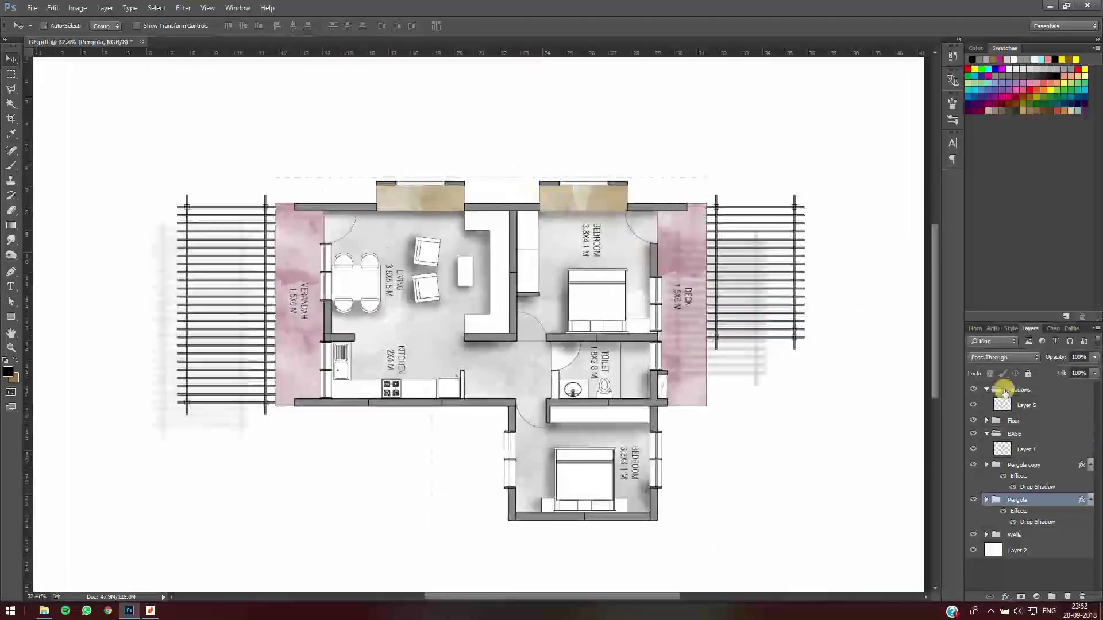
Create a new layer above Layer 5 in the Shadows group and name it alcoves
left_click(1011, 405)
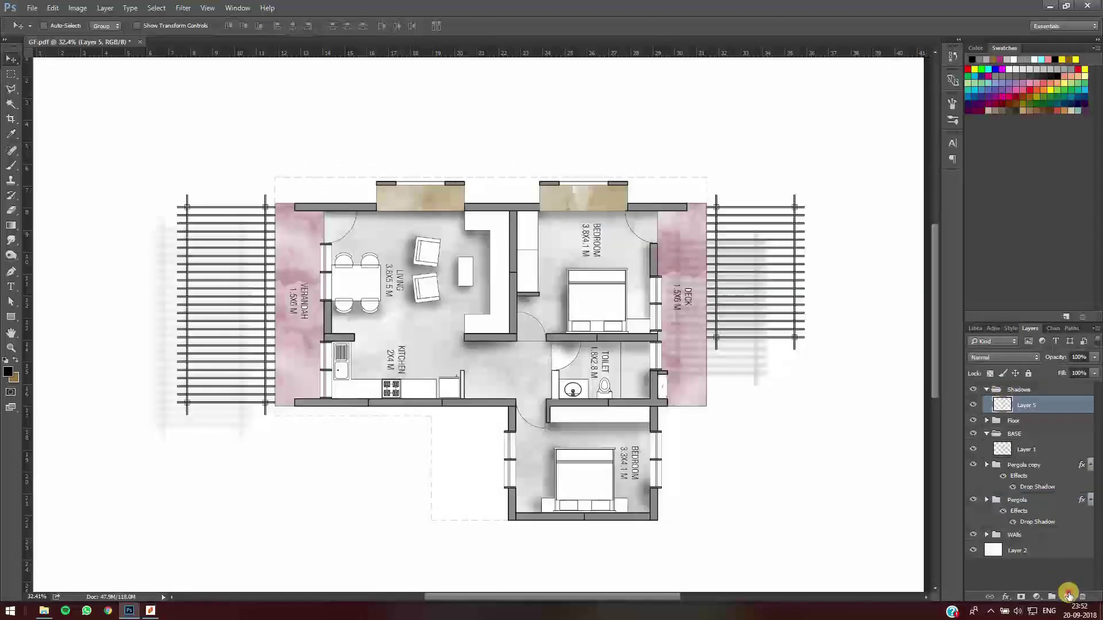
key("ctrl+alt+shift+n")
left_click(1029, 411)
double_click(1029, 413)
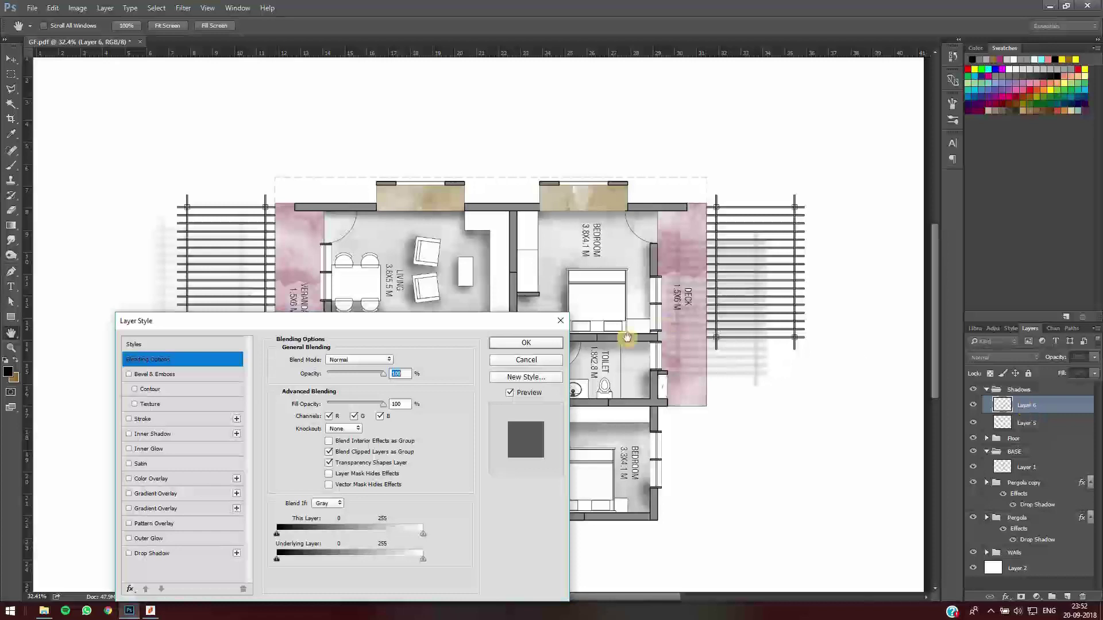
left_click(526, 360)
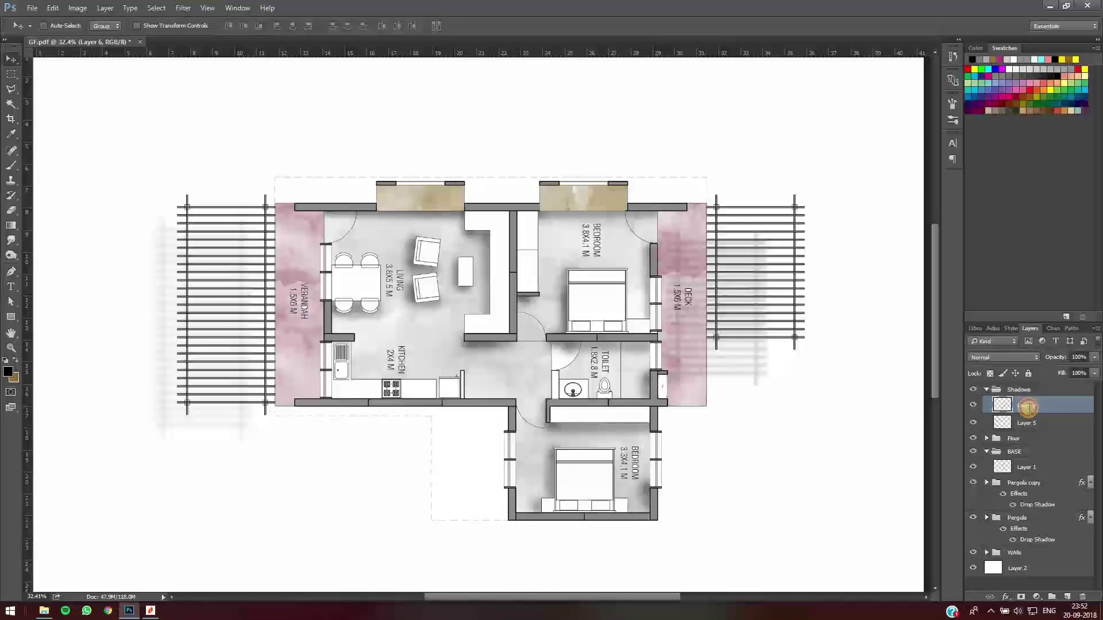
double_click(1028, 407)
type("alcoves")
key("Return")
Select two diagonal shadow shapes beside the window piers in the living room alcove with the Polygonal Lasso
scroll(405, 180, "up", 3)
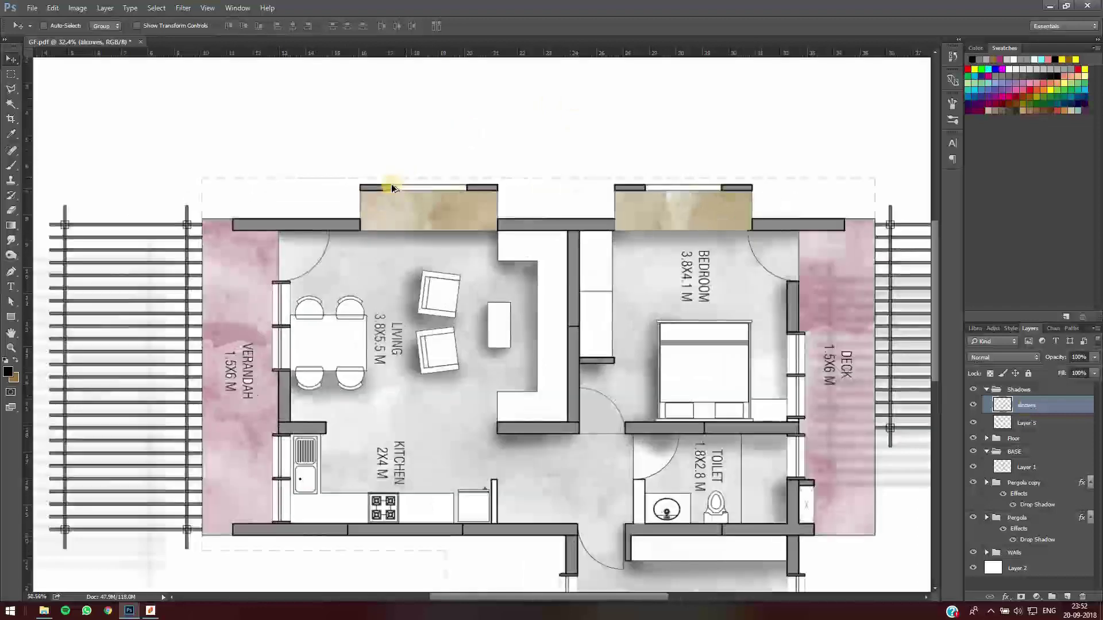
scroll(490, 196, "left", 2)
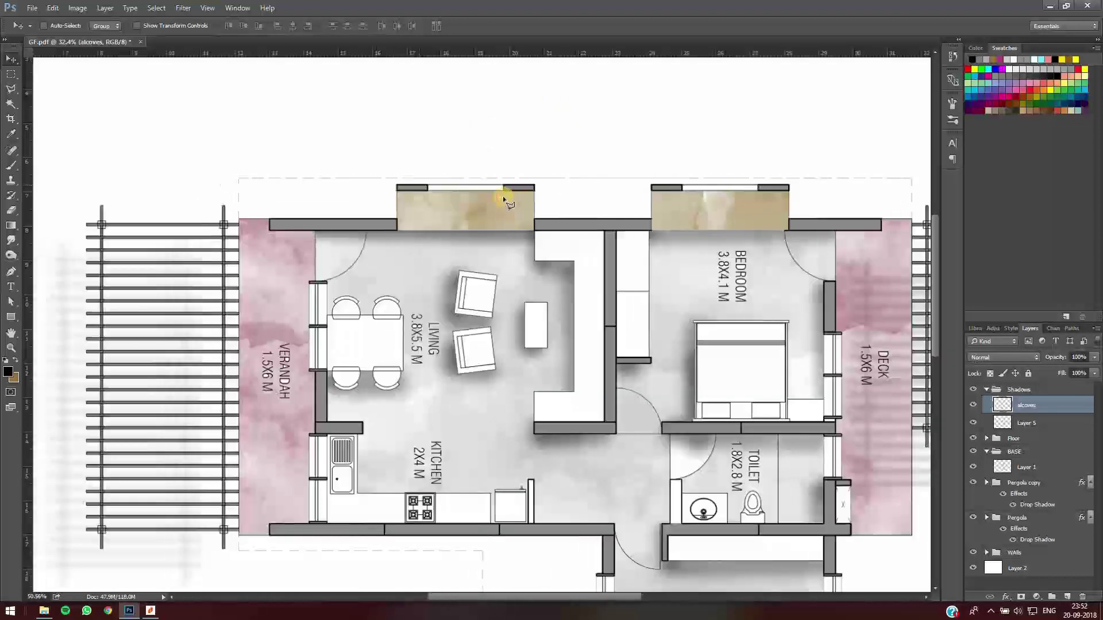
key("l")
left_click(432, 193)
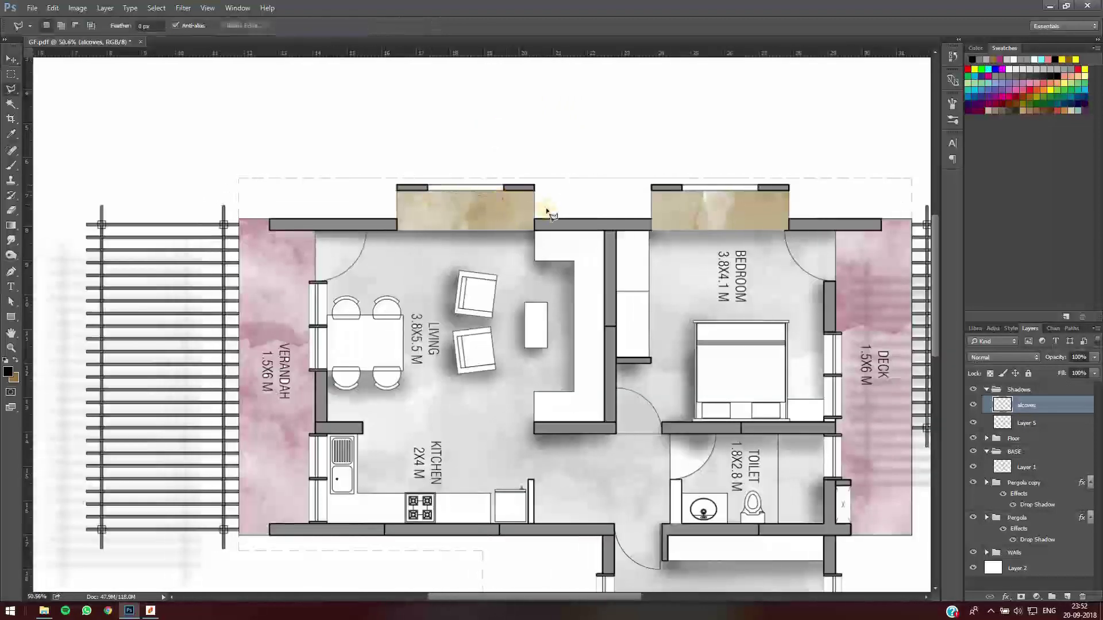
left_click(502, 195)
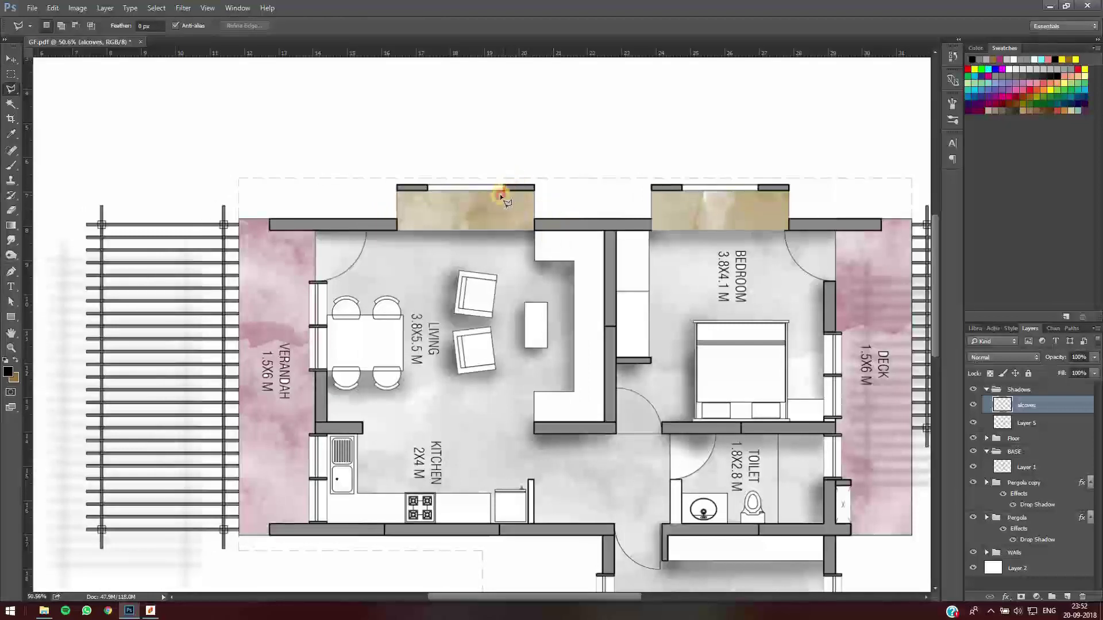
left_click(468, 229)
left_click(510, 229)
left_click(533, 191)
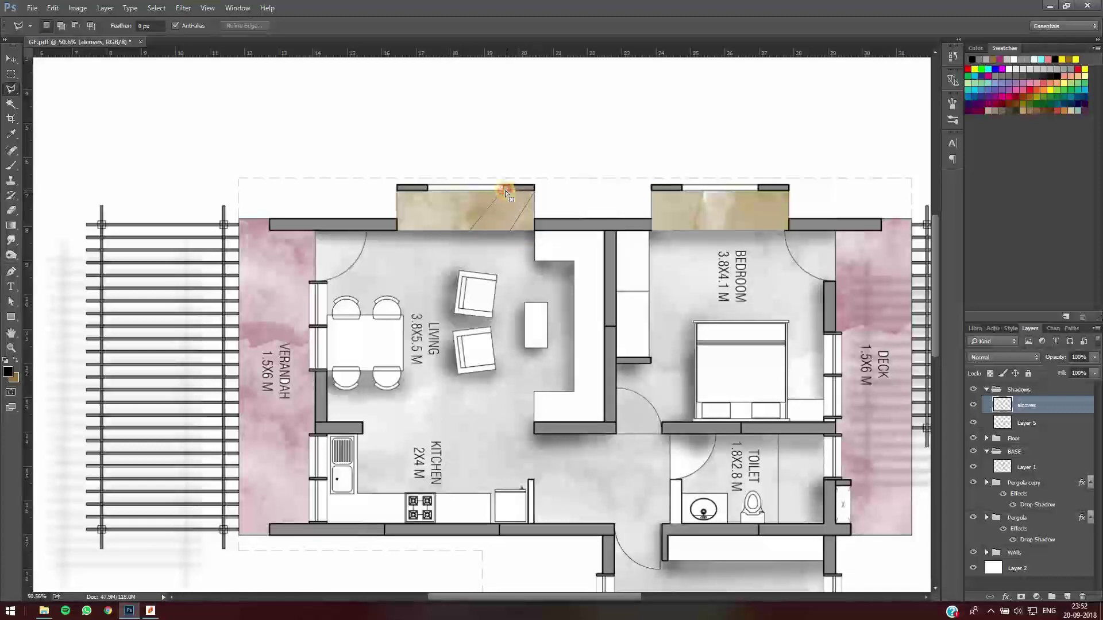
left_click(505, 191)
key("shift")
left_click(397, 189)
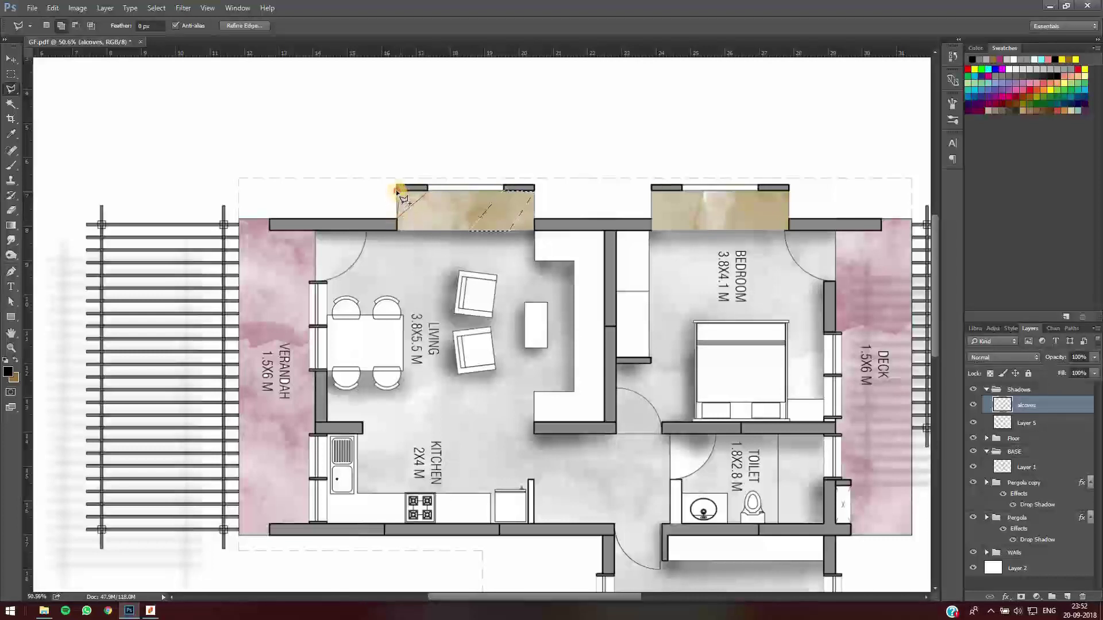
Add two matching diagonal shadow shapes in the bedroom alcove to the current lasso selection
left_click_drag(630, 199, 561, 193)
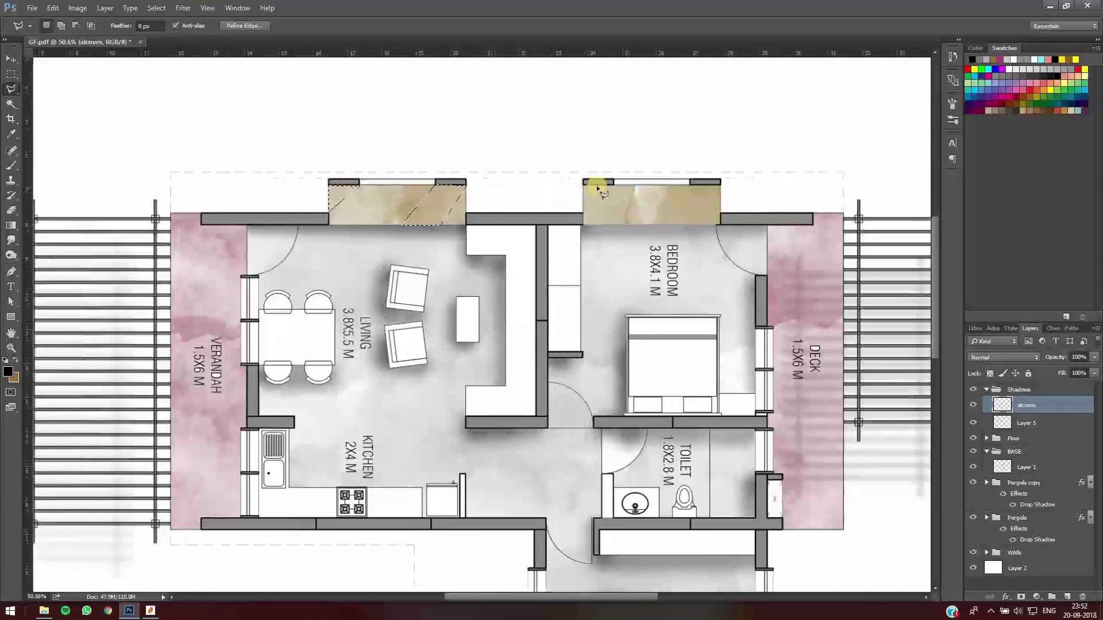
left_click(582, 222)
key("Escape")
left_click(614, 185, "shift")
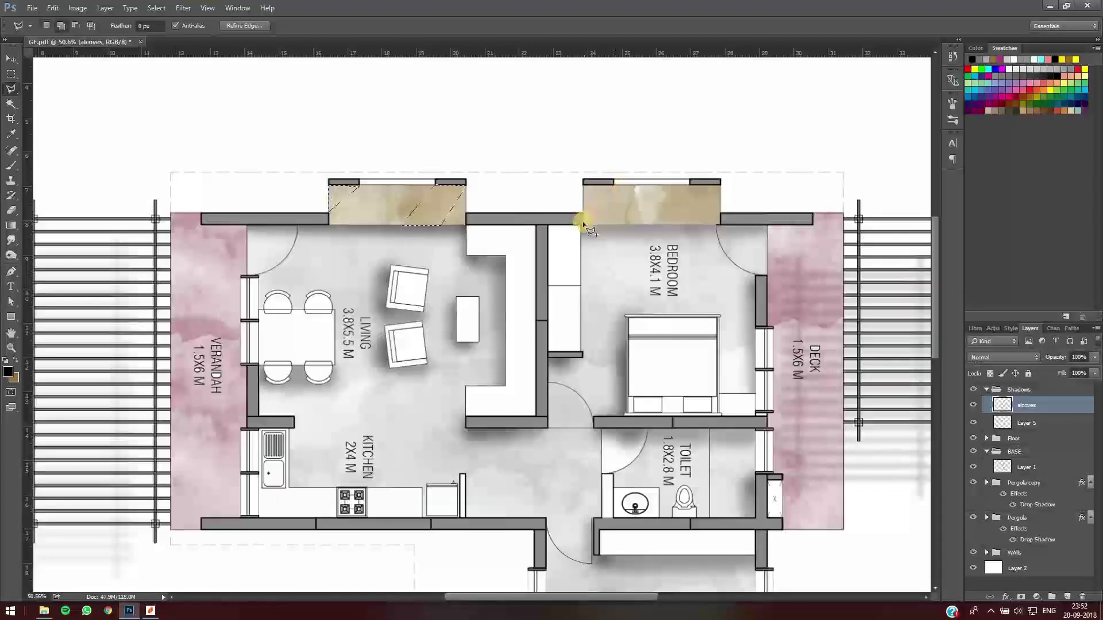
left_click(584, 182, "shift")
left_click(718, 183)
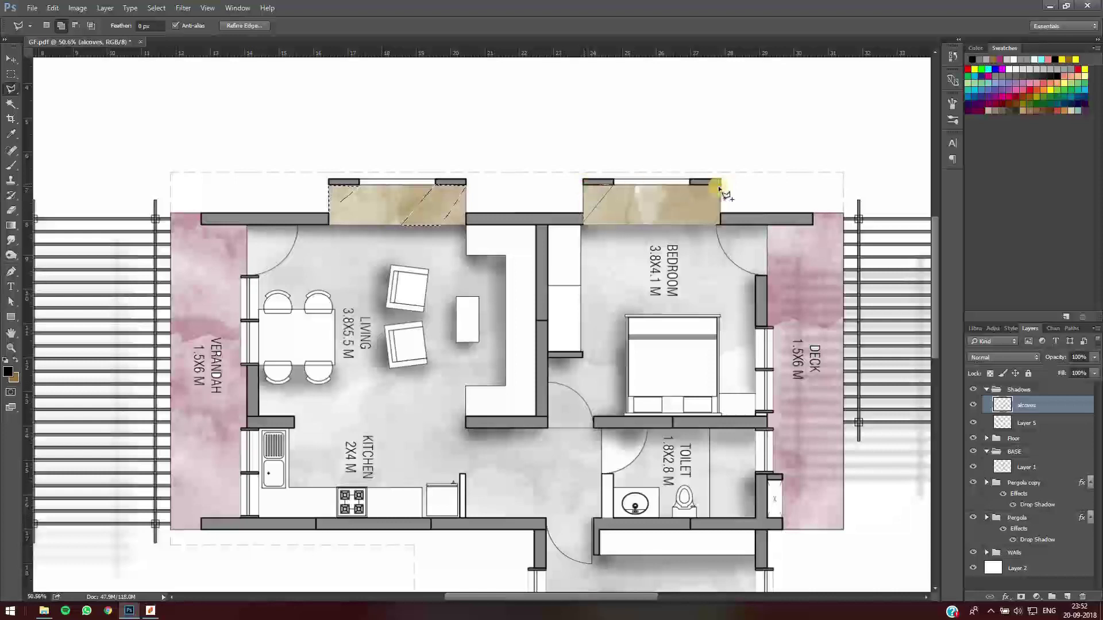
left_click(688, 229)
left_click(689, 188)
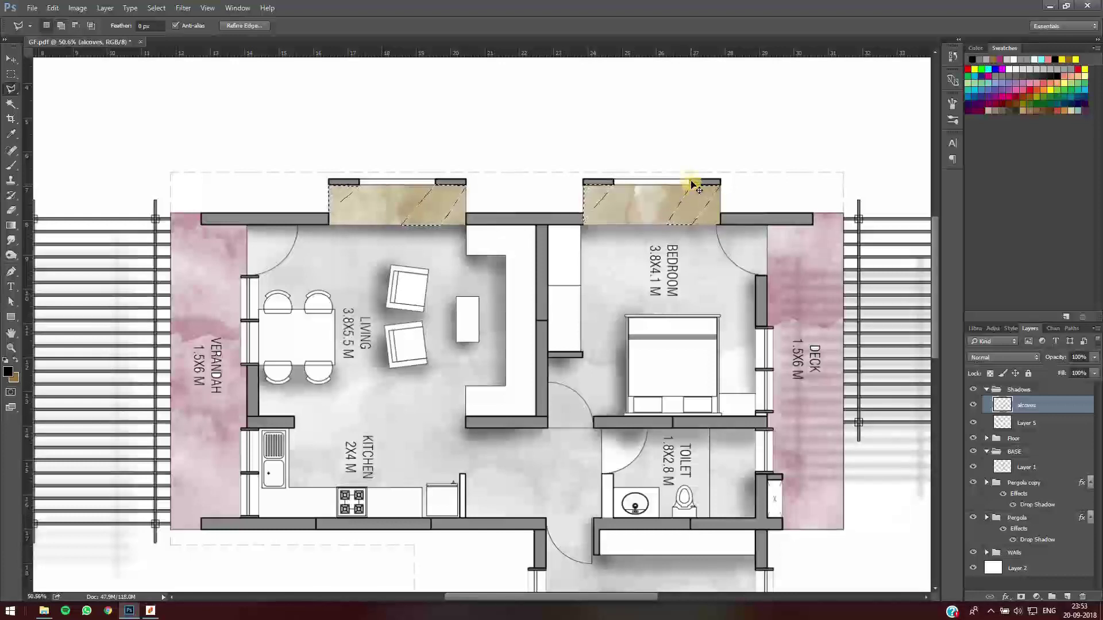
Brush soft black shadows into the selected alcove shapes on the alcoves layer, using 31% opacity and enlarging the brush to 700 px
key("ctrl+0")
key("ctrl+0")
left_click(1004, 423, "ctrl")
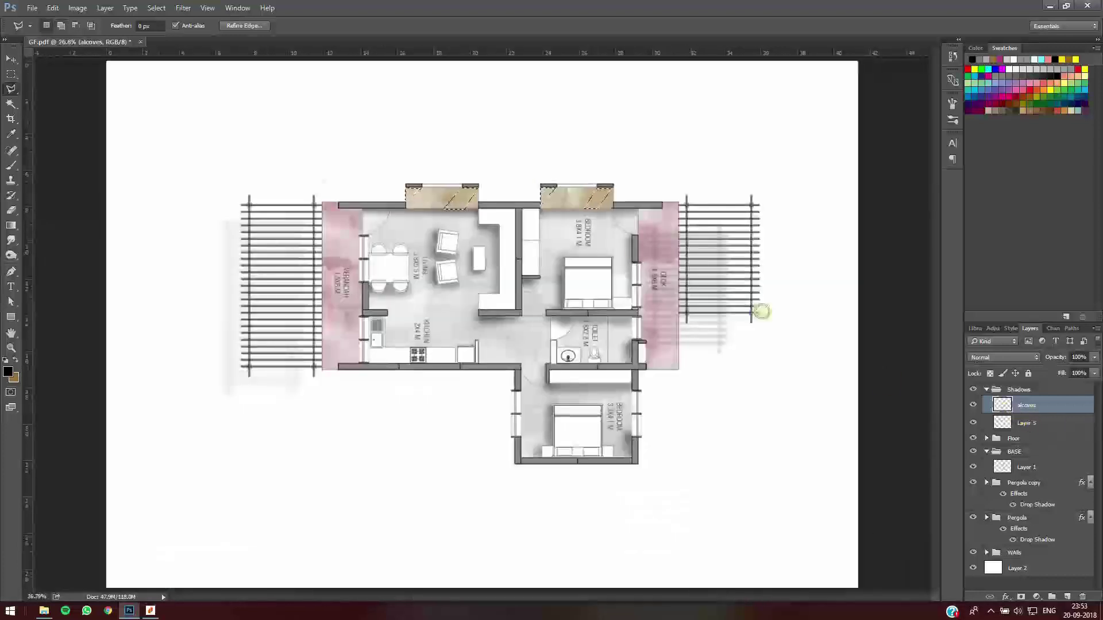
key("b")
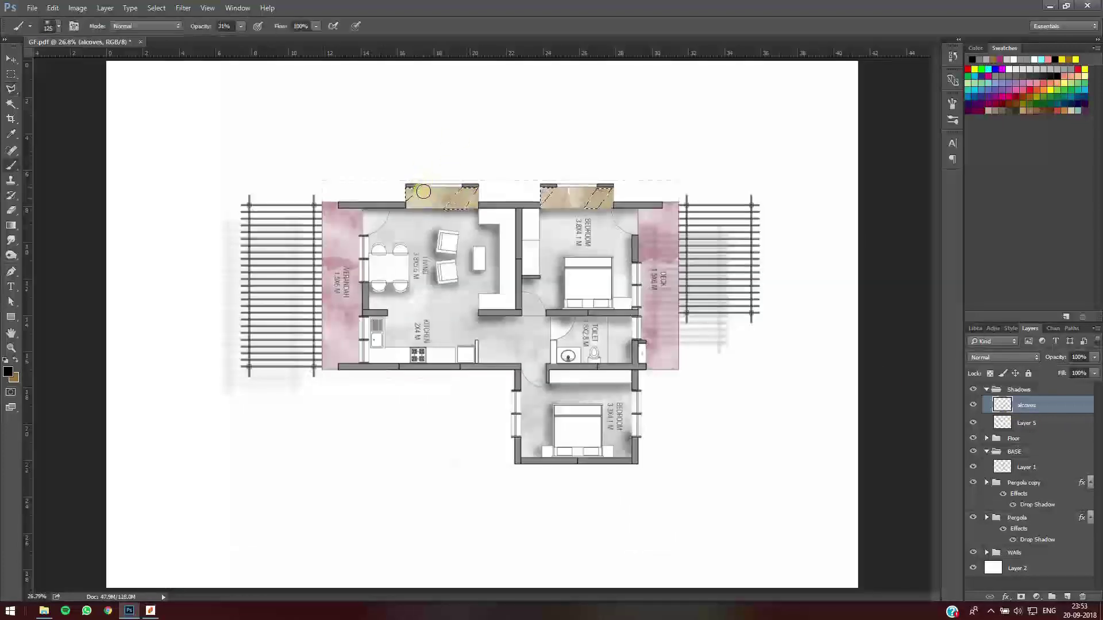
key("bracketright")
key("bracketright")
left_click(469, 189)
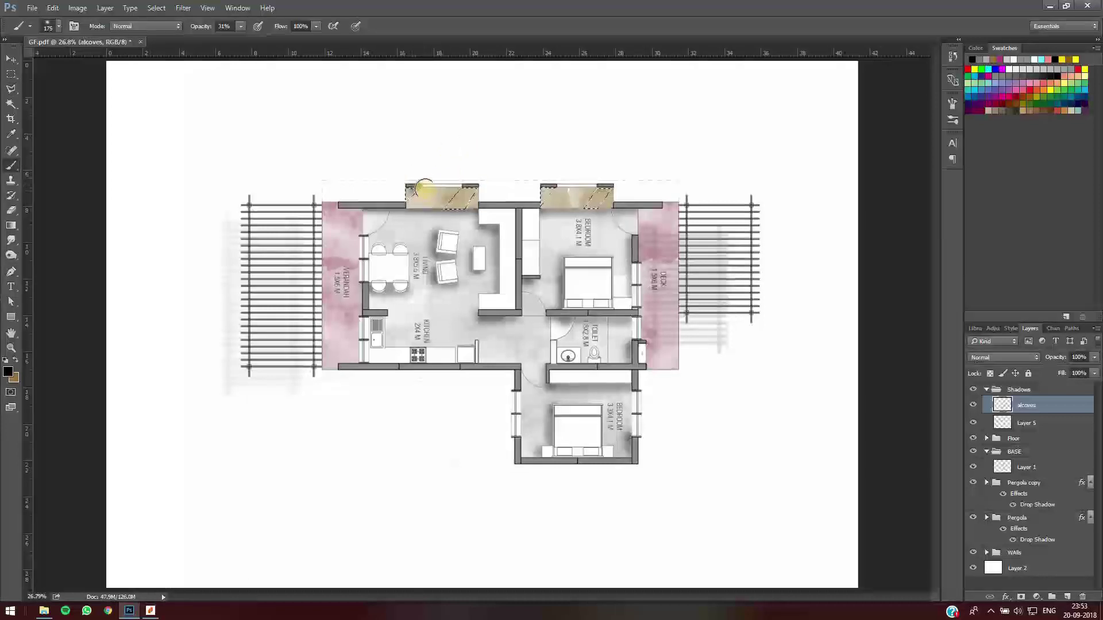
key("bracketright")
key("bracketright")
key("bracketright")
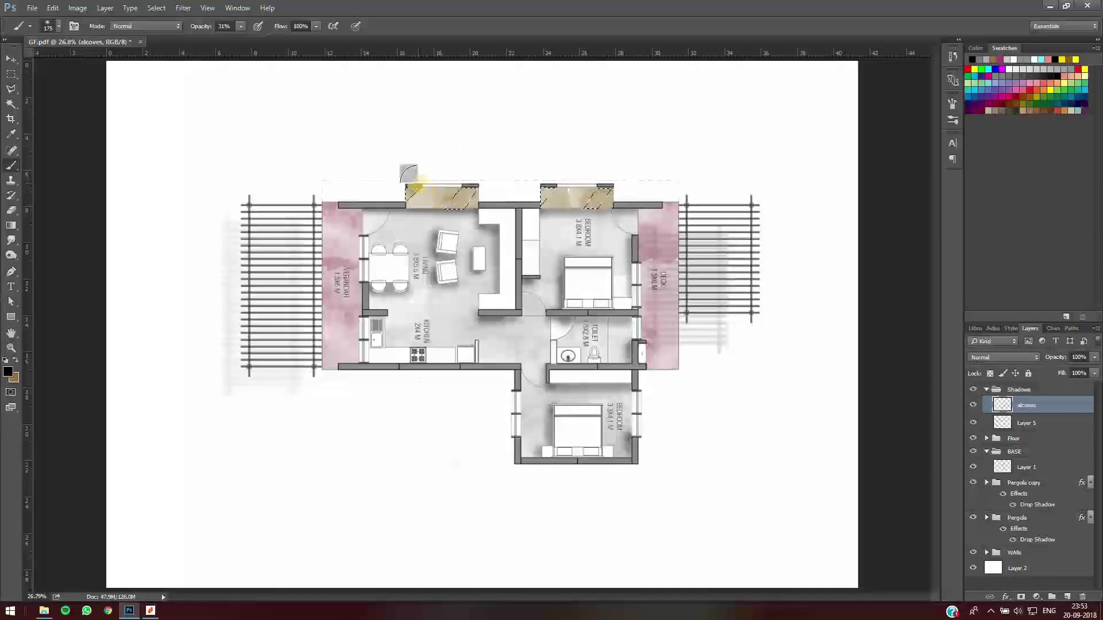
key("bracketright")
key("bracketright")
key("bracketright")
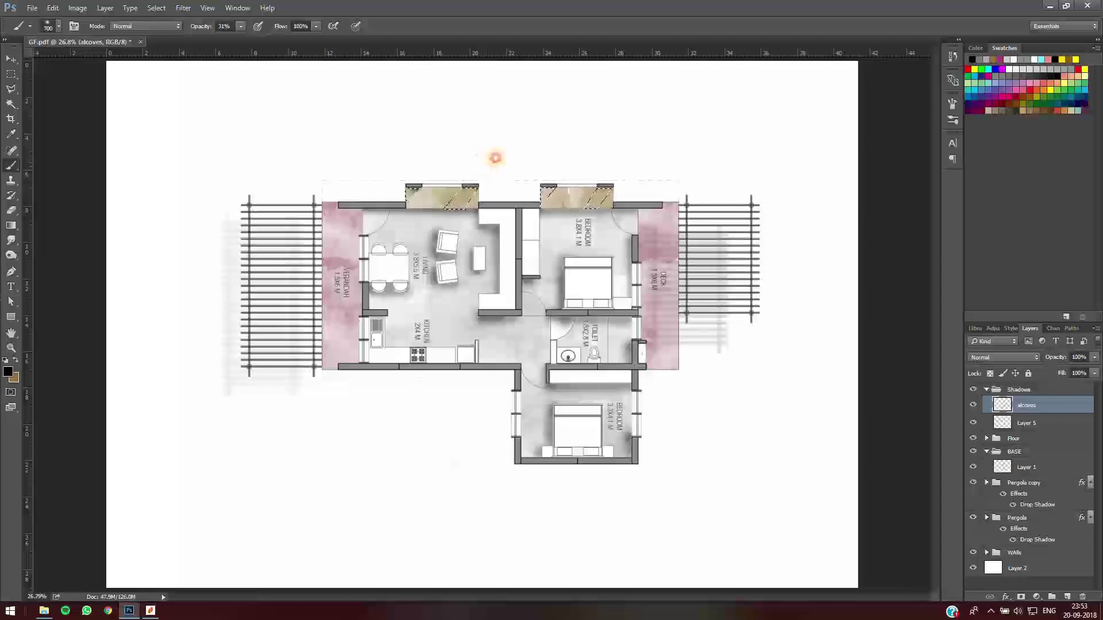
left_click(525, 136)
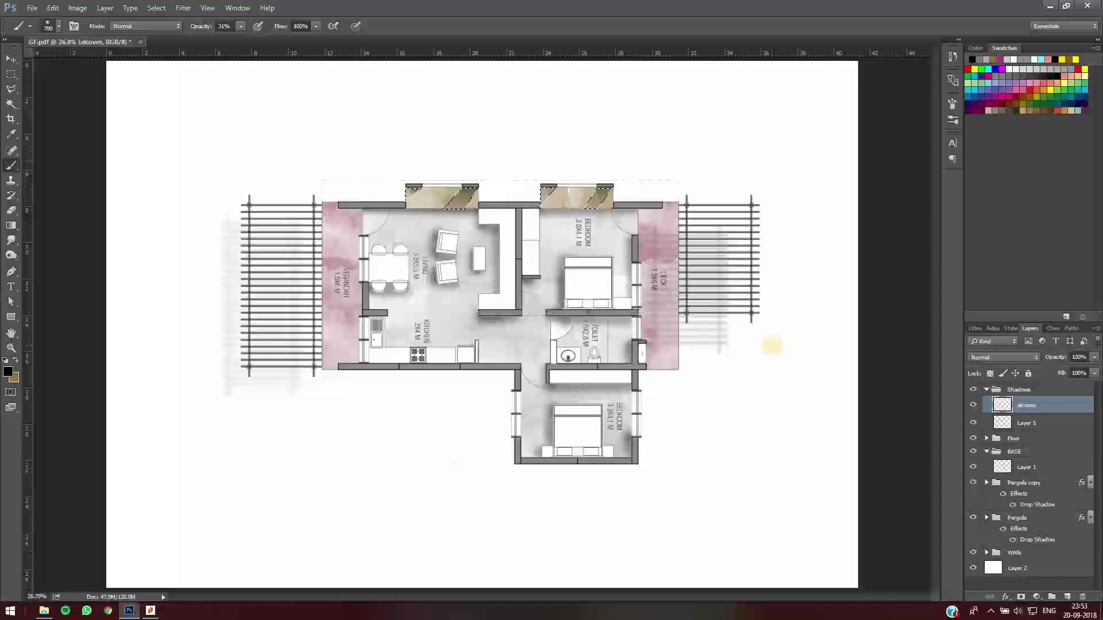
Deselect the alcove shapes, soften the alcoves layer with a Gaussian Blur and reduce its opacity below 74%
key("v")
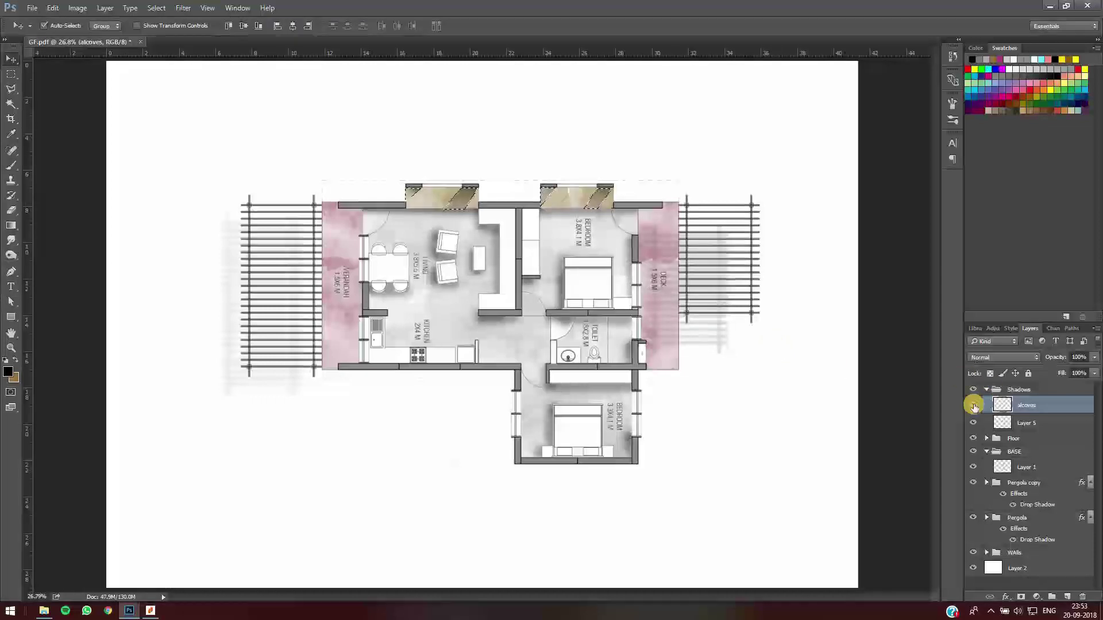
left_click_drag(1054, 359, 1038, 360)
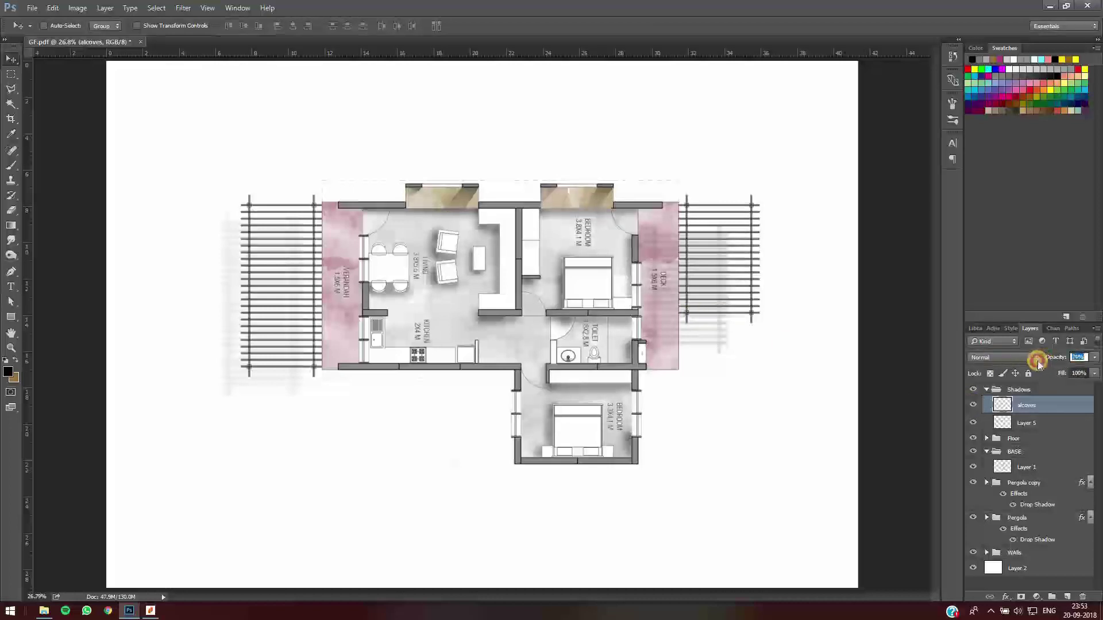
left_click(183, 8)
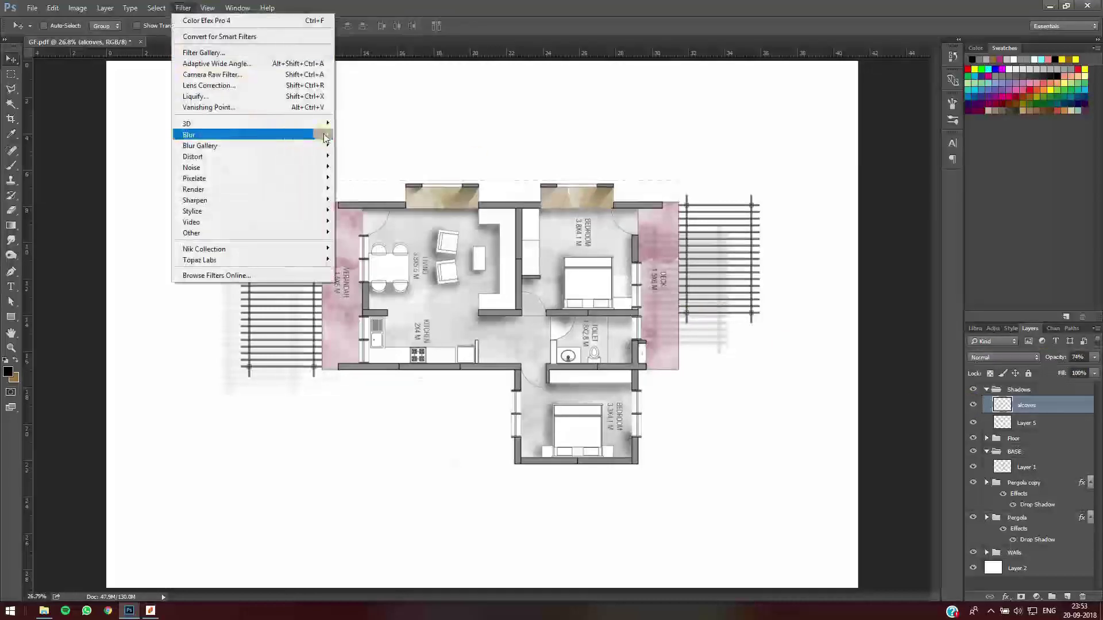
mouse_move(324, 138)
left_click(380, 176)
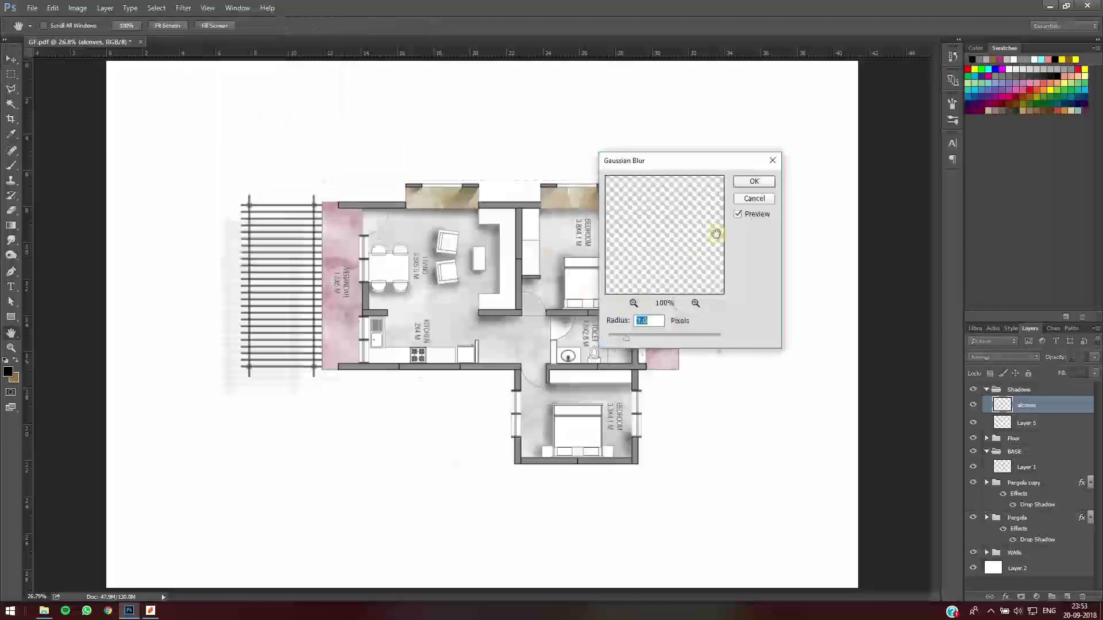
left_click(756, 185)
key("v")
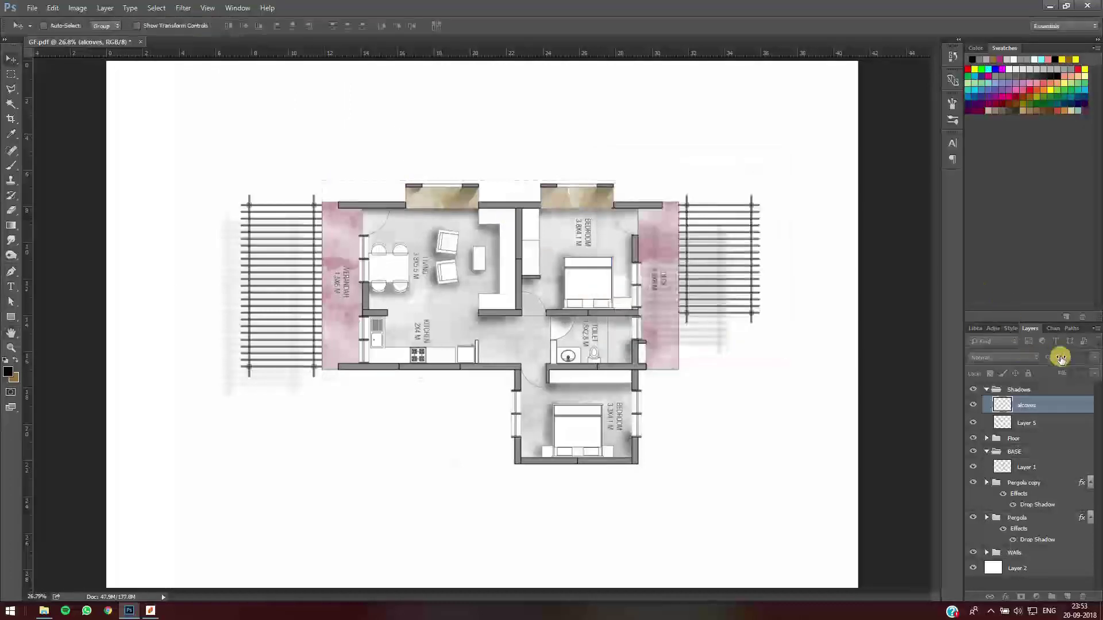
mouse_move(1054, 357)
left_mouse_down()
mouse_move(1022, 355)
mouse_move(1048, 356)
left_mouse_up()
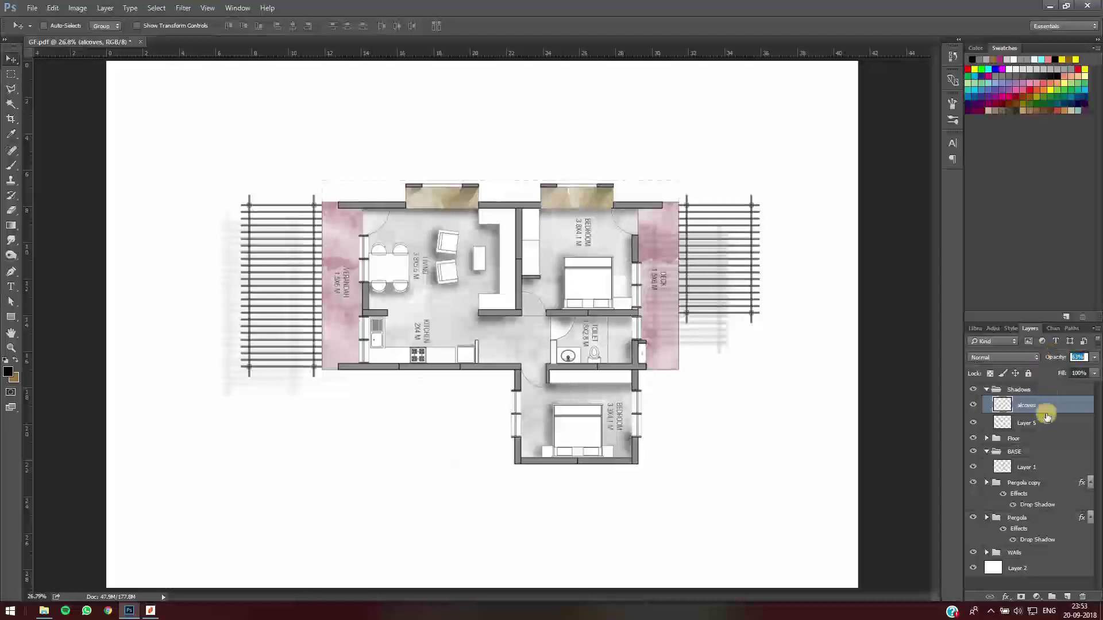
Set the alcoves layer's opacity to 67%, clear the stray alcove selection and collapse the Shadows group
key("Return")
scroll(464, 207, "up", 3)
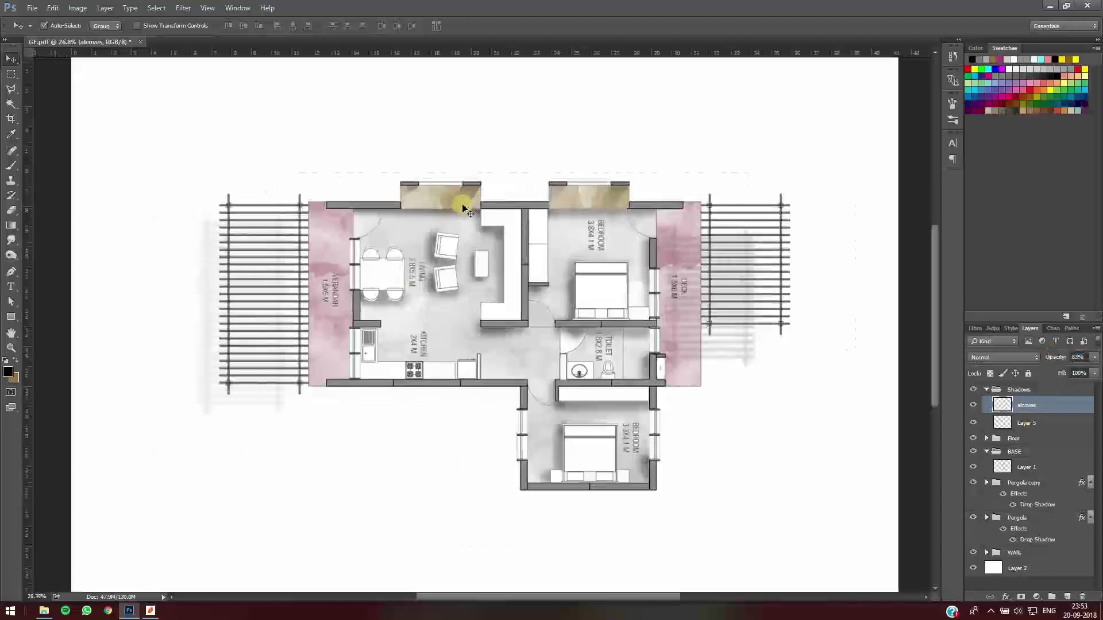
key("l")
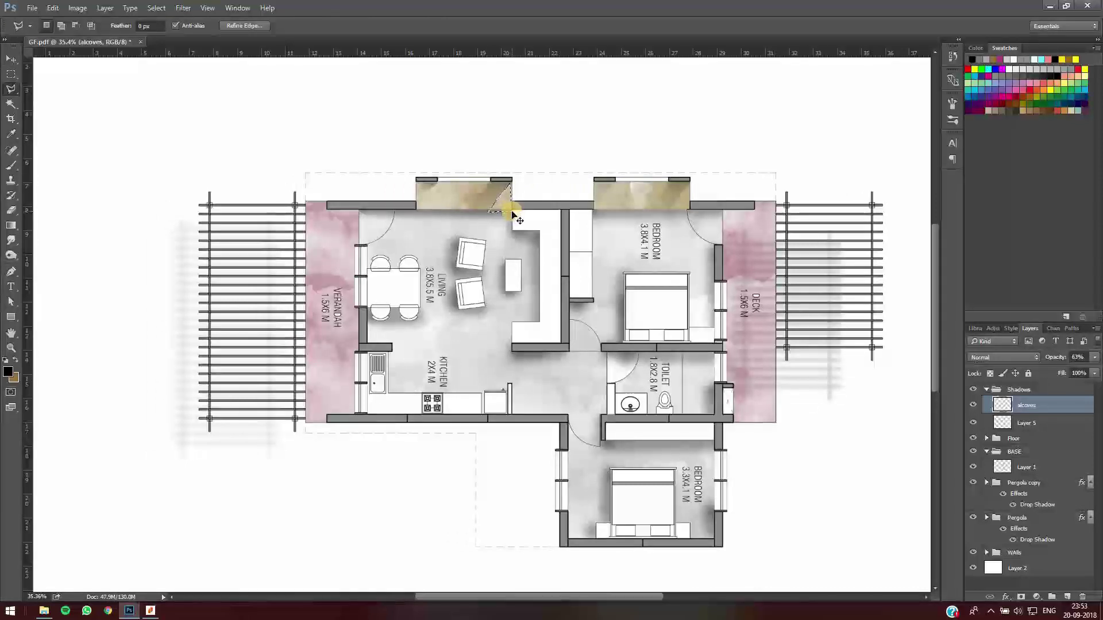
key("ctrl+d")
scroll(513, 214, "down", 3)
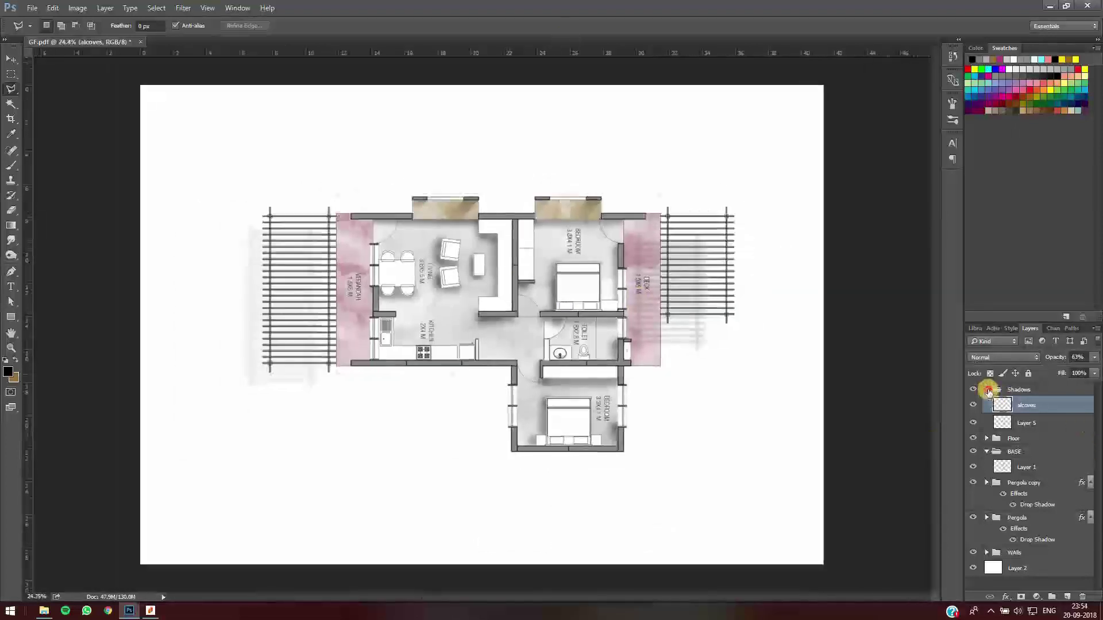
left_click(987, 389)
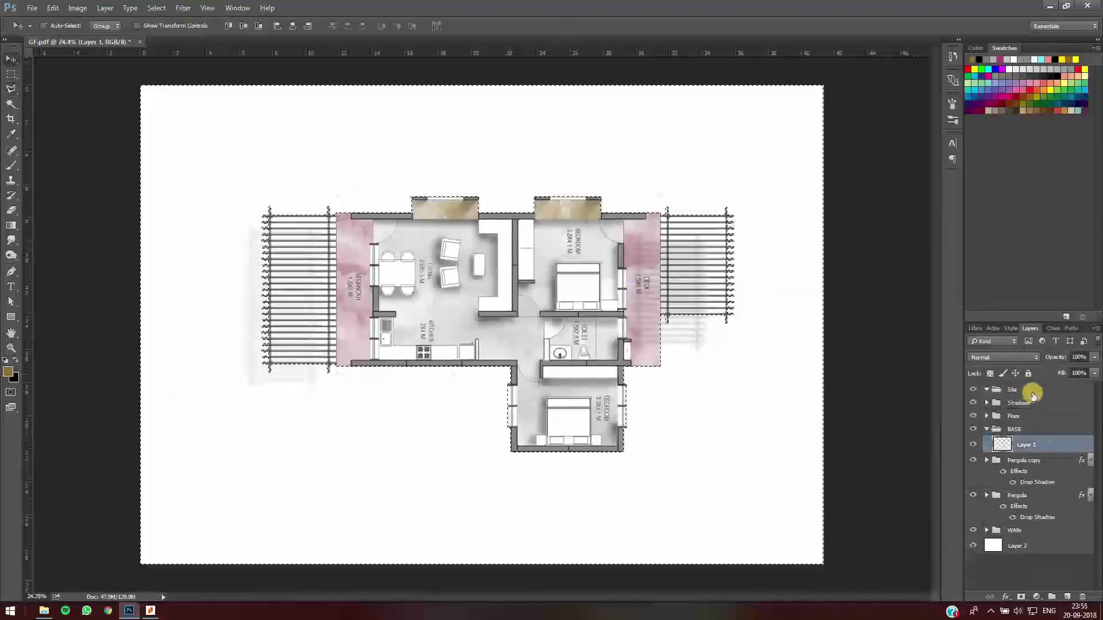
Add a layer inside the Site group and brush a pale watercolour wash around the building at 31% opacity
left_click(1067, 597)
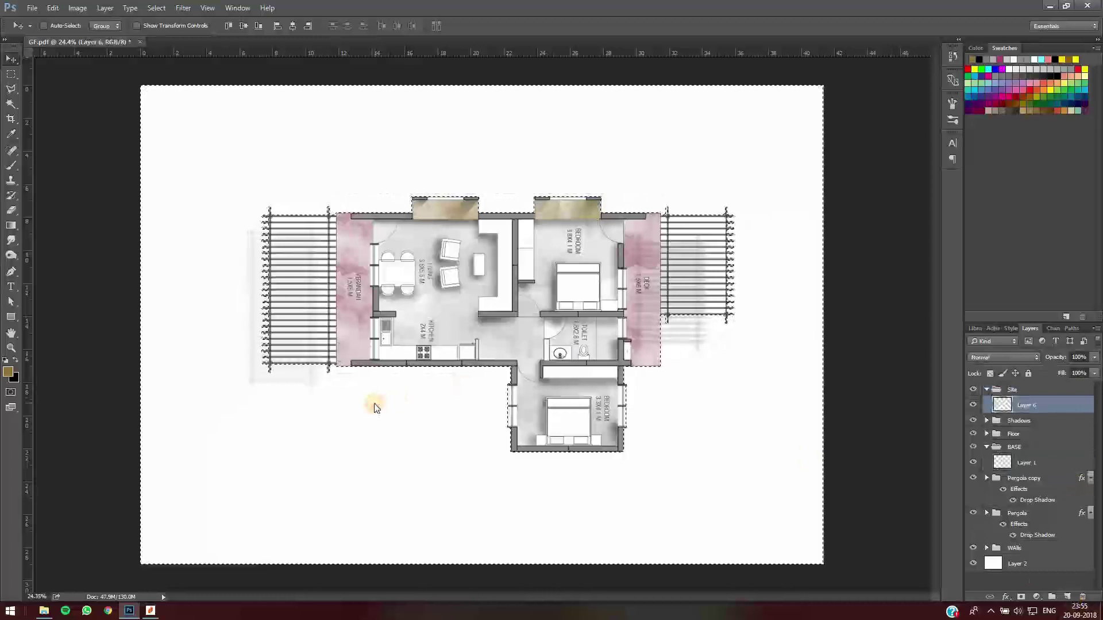
left_click(372, 401)
left_click(537, 232)
key("b")
left_click(594, 422)
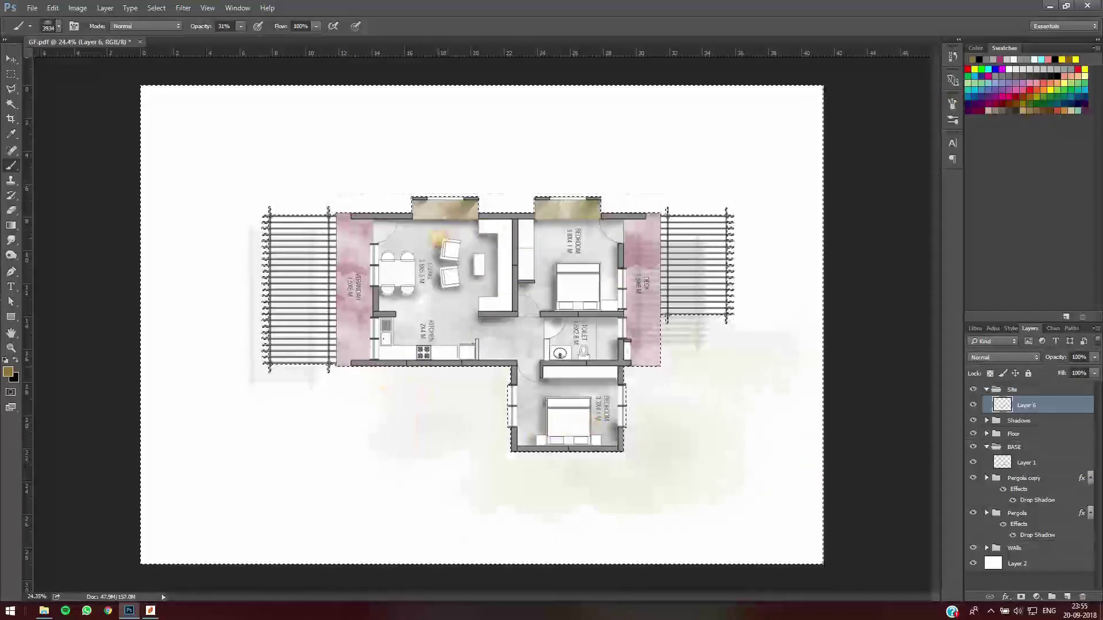
left_click(443, 239)
Adjust the brush tip settings and extend the watercolour wash over the rest of the site around the building
left_click(953, 103)
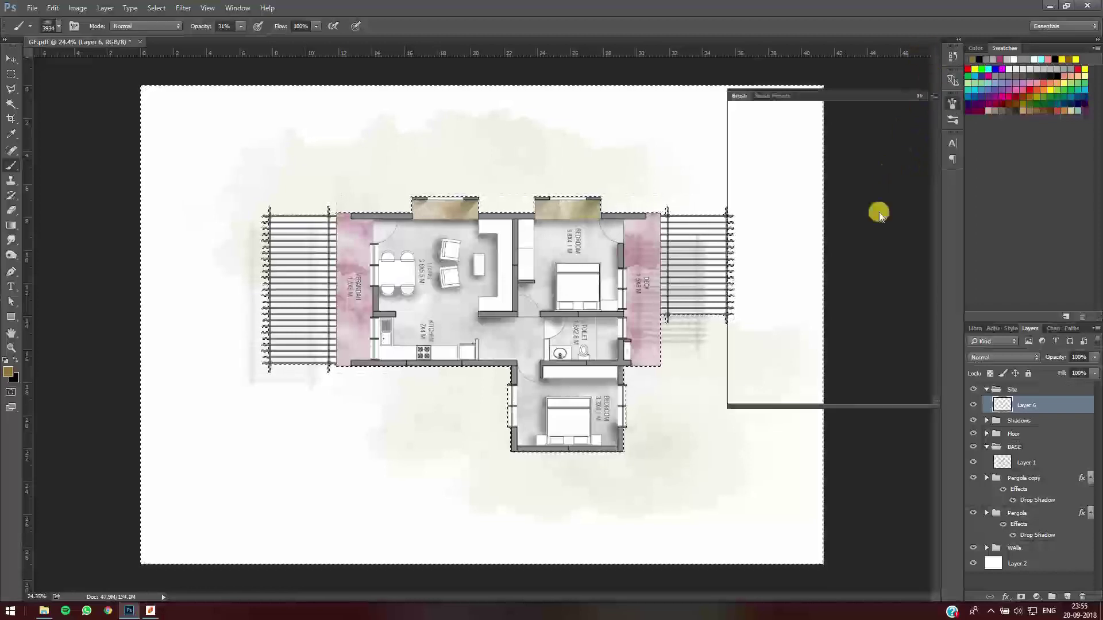
left_click(871, 231)
type("0")
key("Return")
left_click(920, 95)
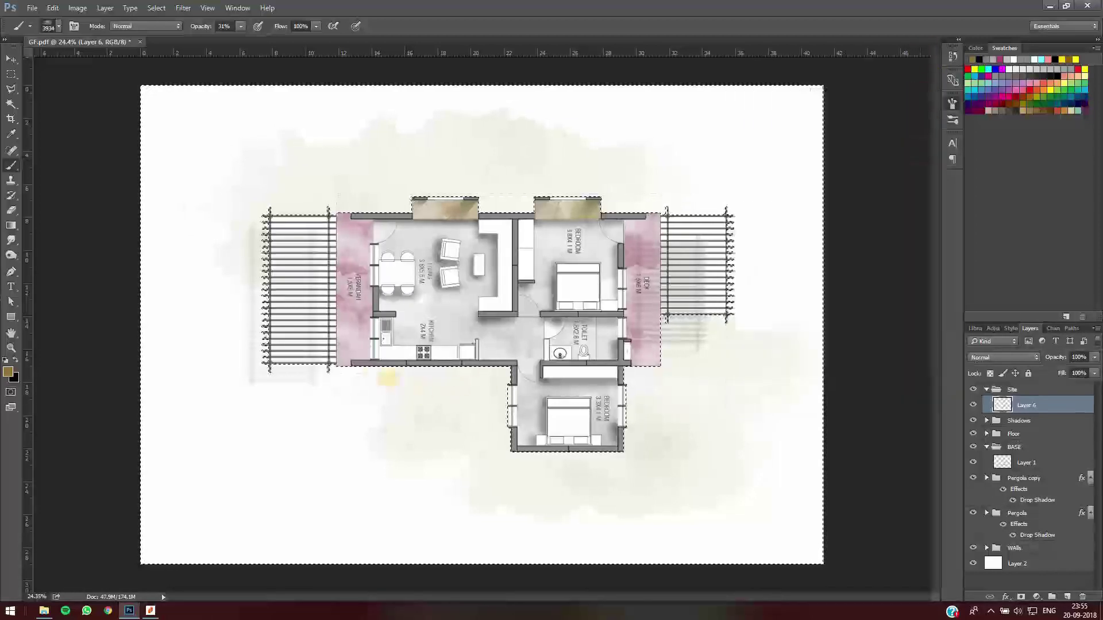
mouse_move(359, 365)
left_mouse_down()
mouse_move(391, 434)
mouse_move(413, 436)
left_mouse_up()
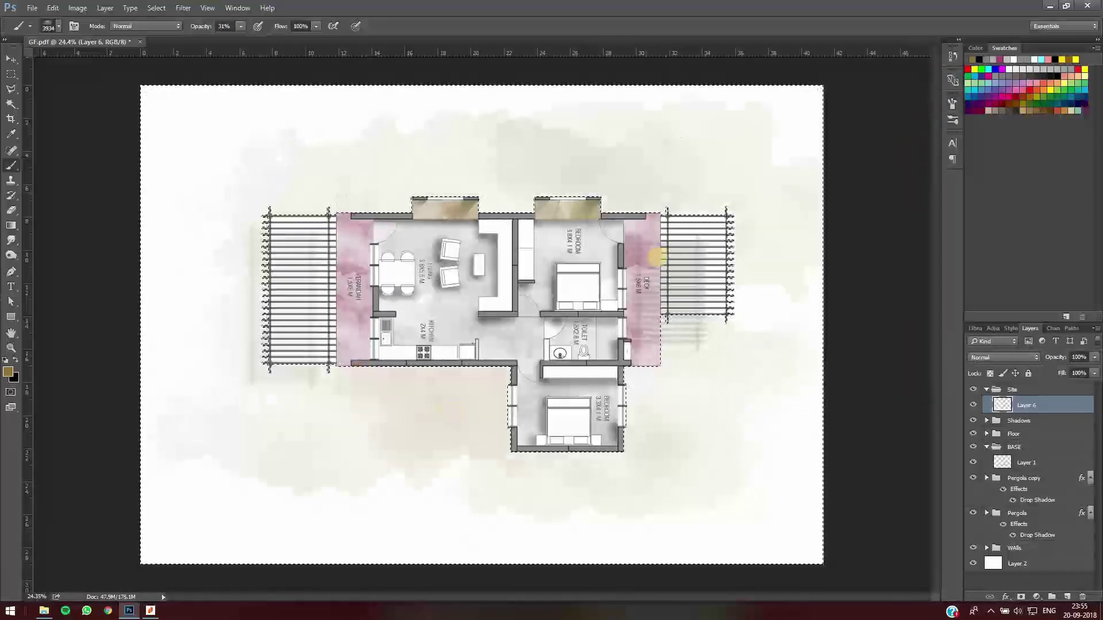
Collapse the Site and BASE groups and create a new layer group named Trees above them
key("v")
left_click(987, 389)
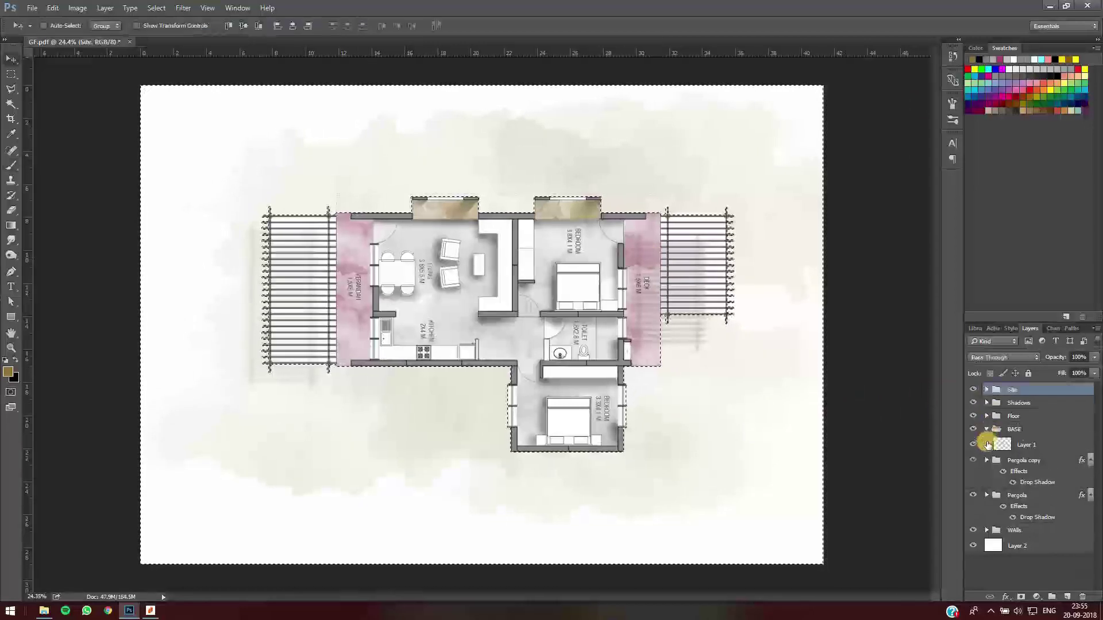
left_click(987, 429)
left_click(1052, 597)
left_click(1014, 390)
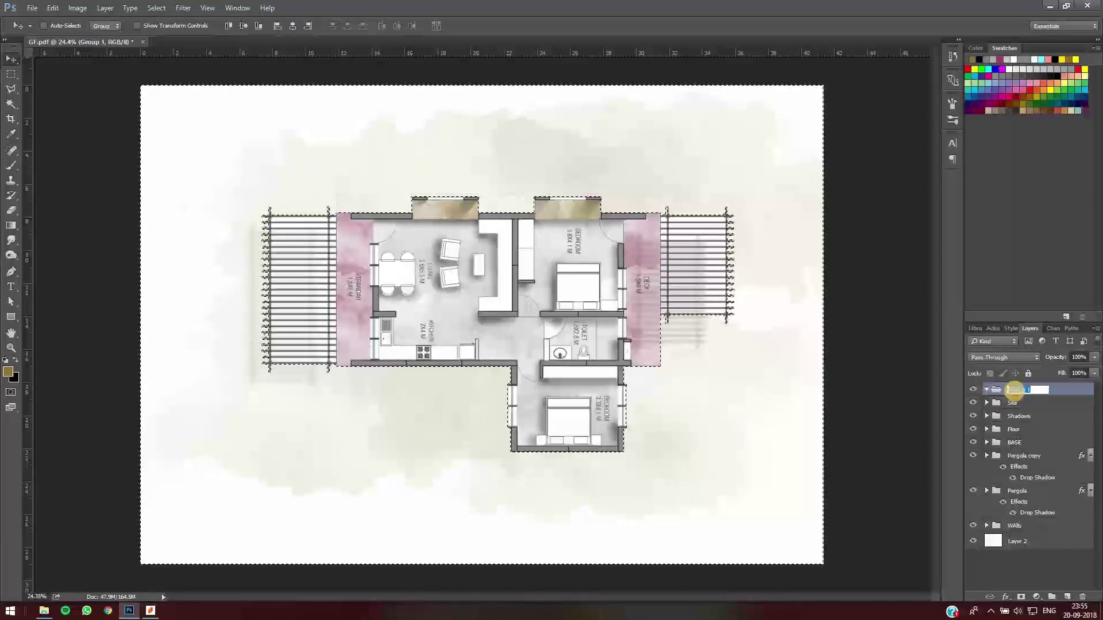
type("Trees")
key("Return")
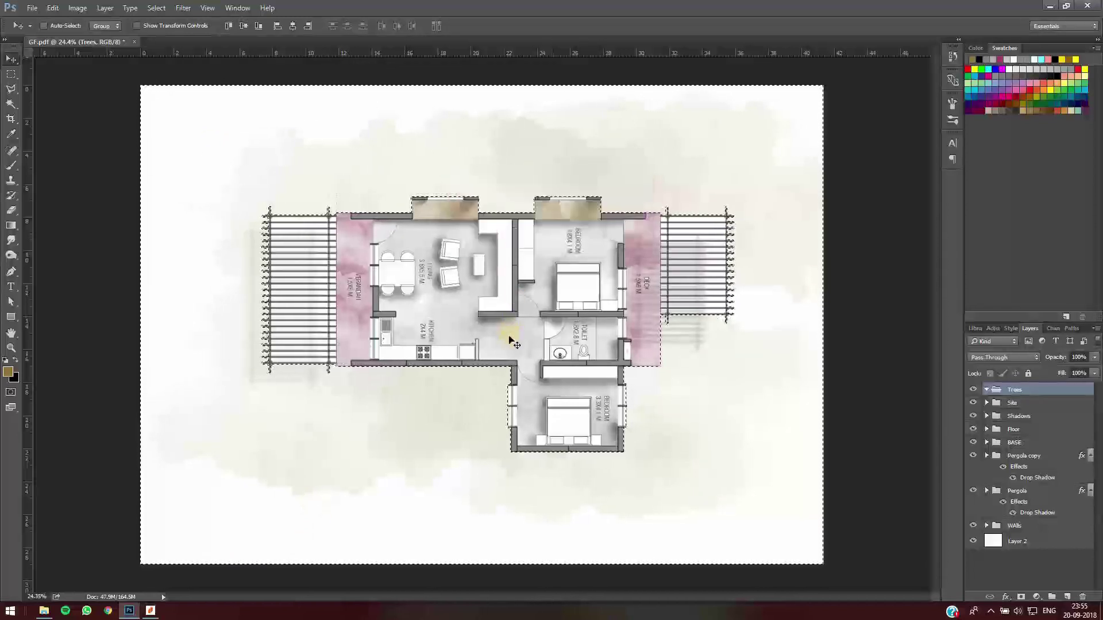
Clear the site selection, add a layer in the Trees group and select a circle about 5.5 cm wide below the verandah pergola
key("ctrl+d")
key("l")
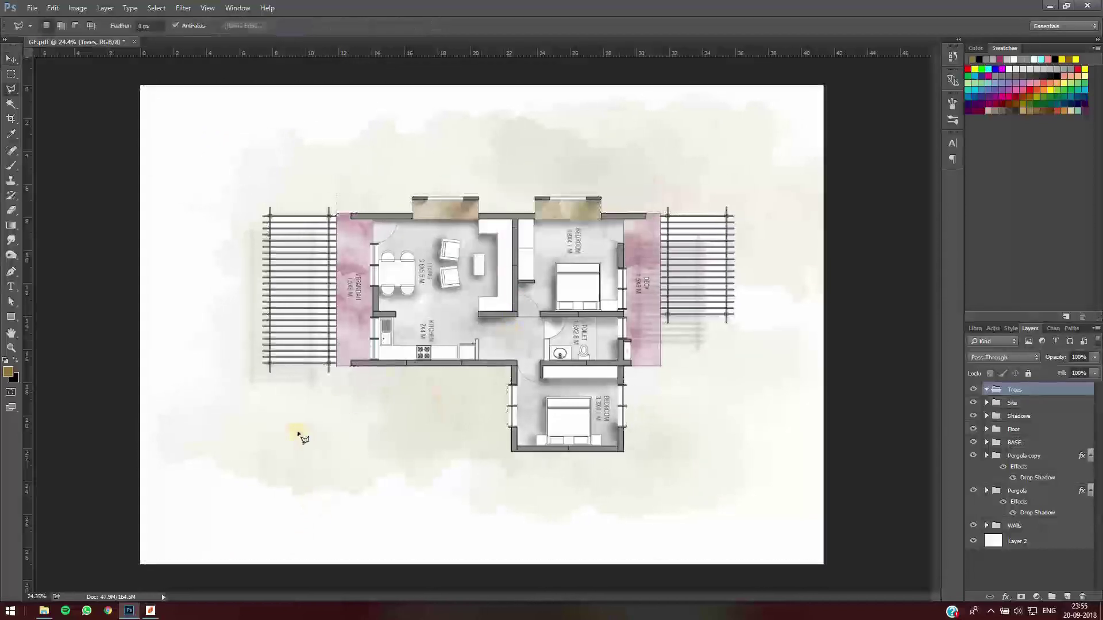
left_click(1066, 598)
right_click(15, 75)
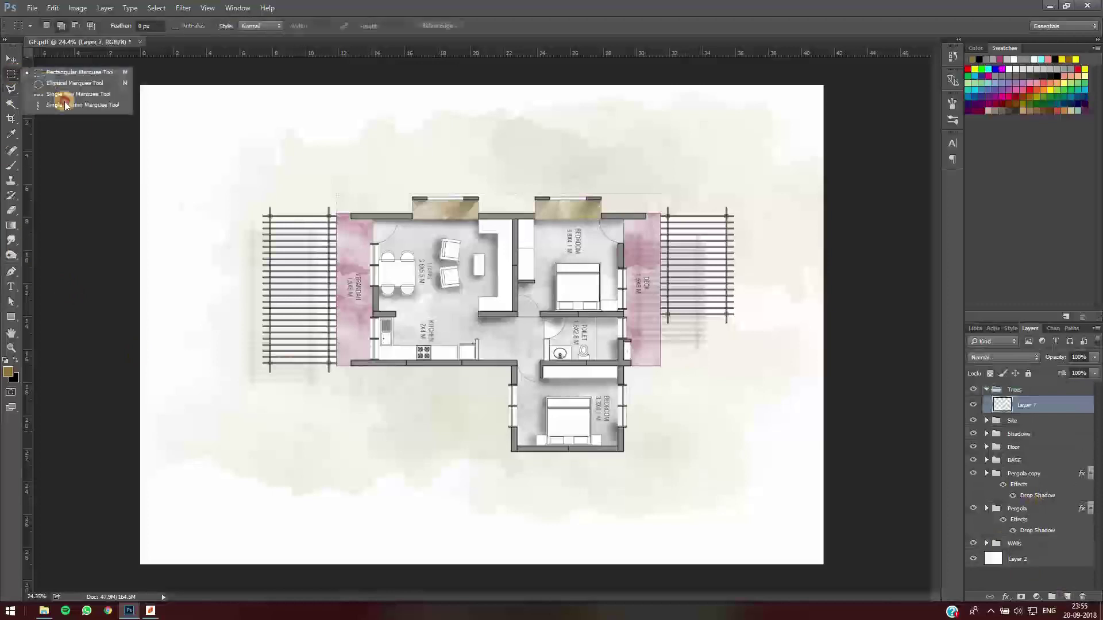
left_click(49, 88)
left_click_drag(282, 414, 372, 506)
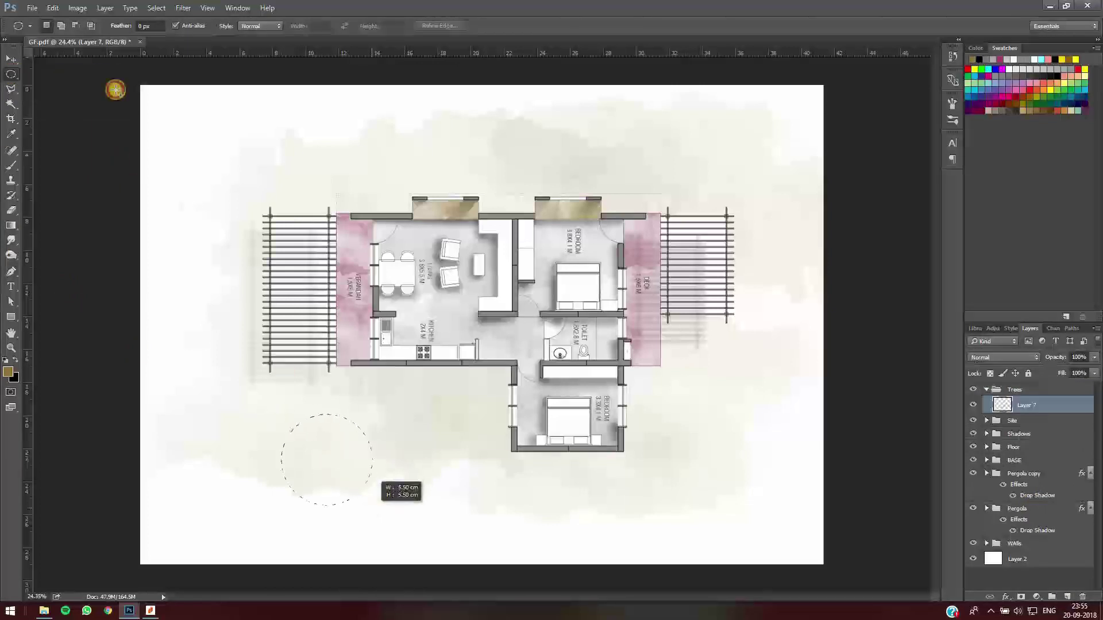
Set the foreground colour to a green swatch for painting the tree with the Brush
left_click(11, 372)
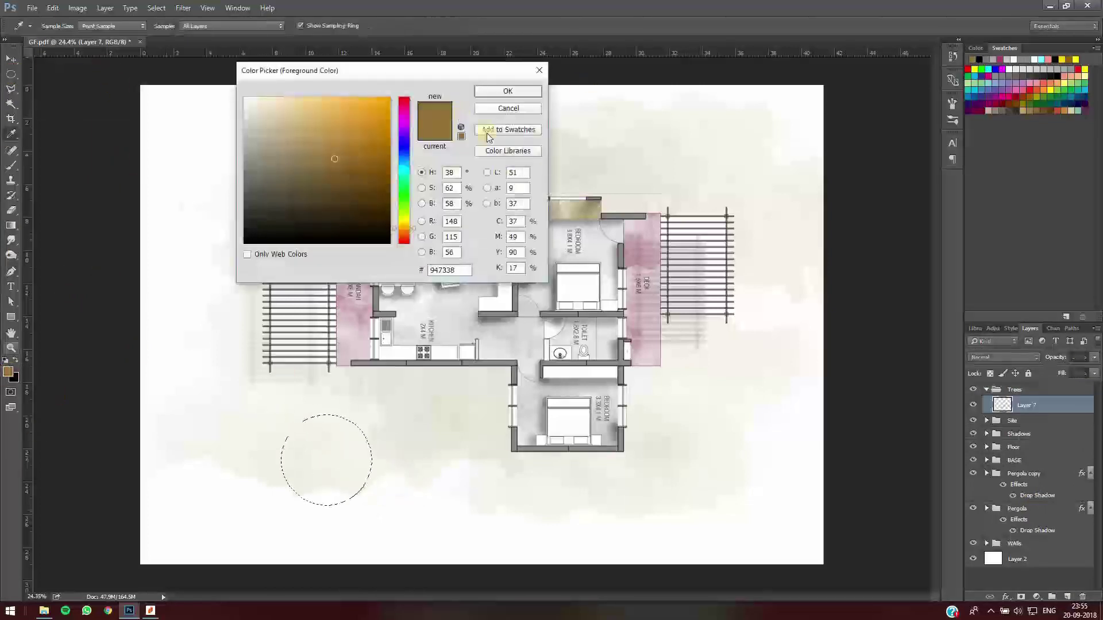
left_click(1029, 105)
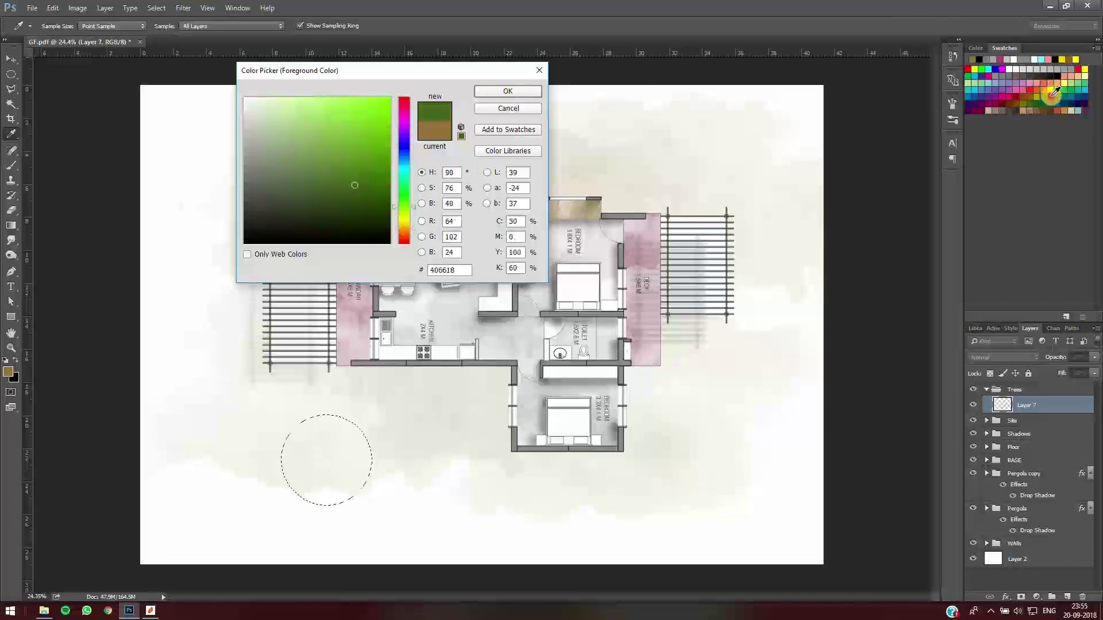
left_click(508, 92)
key("b")
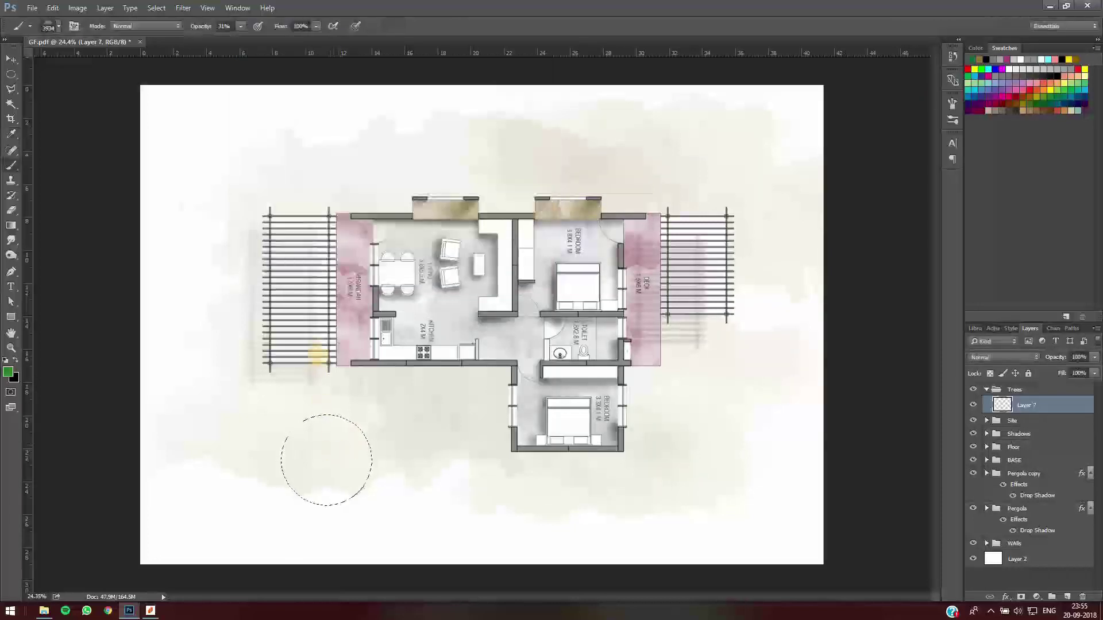
Undo the faint test stroke, paint the circular selection green at 100% brush opacity and deselect it
left_click(312, 506)
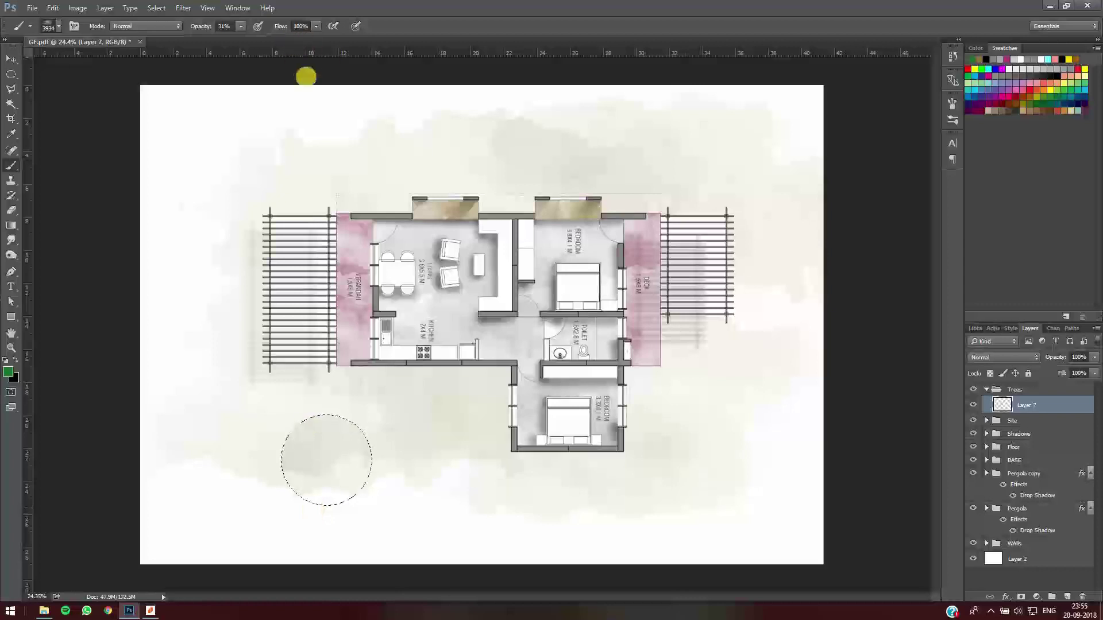
key("ctrl+z")
left_click_drag(200, 26, 333, 27)
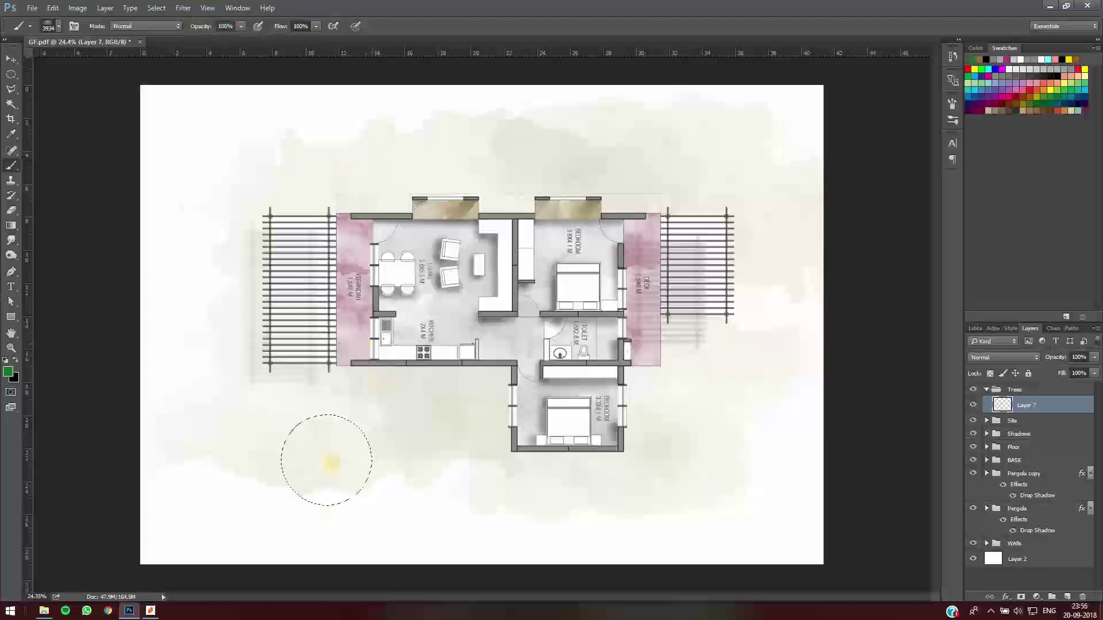
mouse_move(331, 463)
left_mouse_down()
mouse_move(304, 544)
mouse_move(405, 570)
mouse_move(524, 569)
left_mouse_up()
key("ctrl+d")
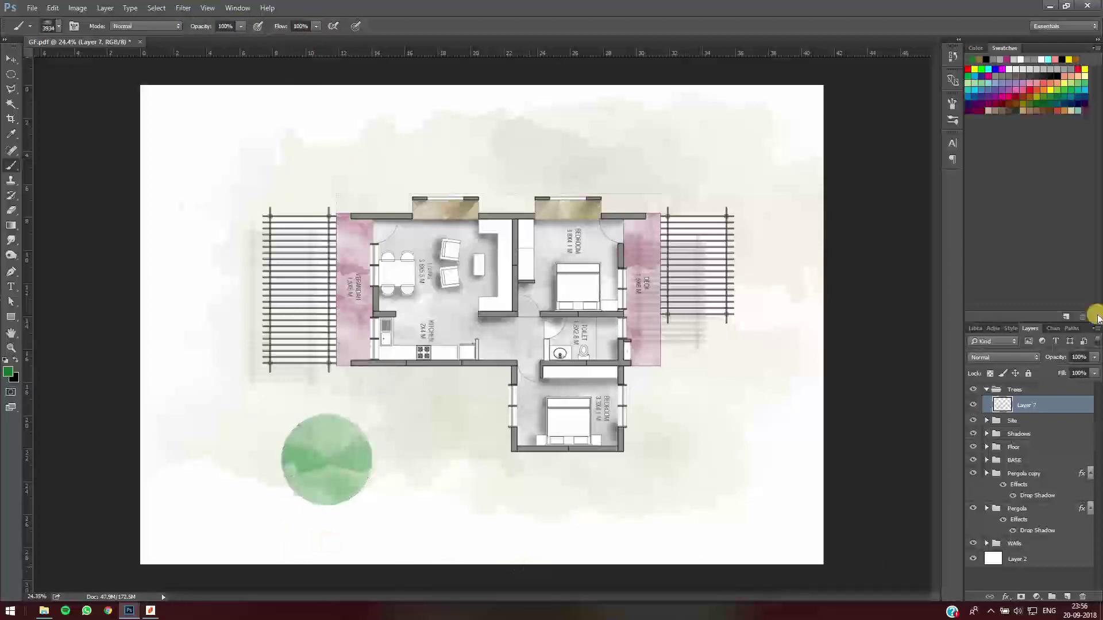
Lower the tree layer's opacity to 83% and rotate the green circle with Free Transform
left_click_drag(1050, 357, 834, 441)
key("ctrl+t")
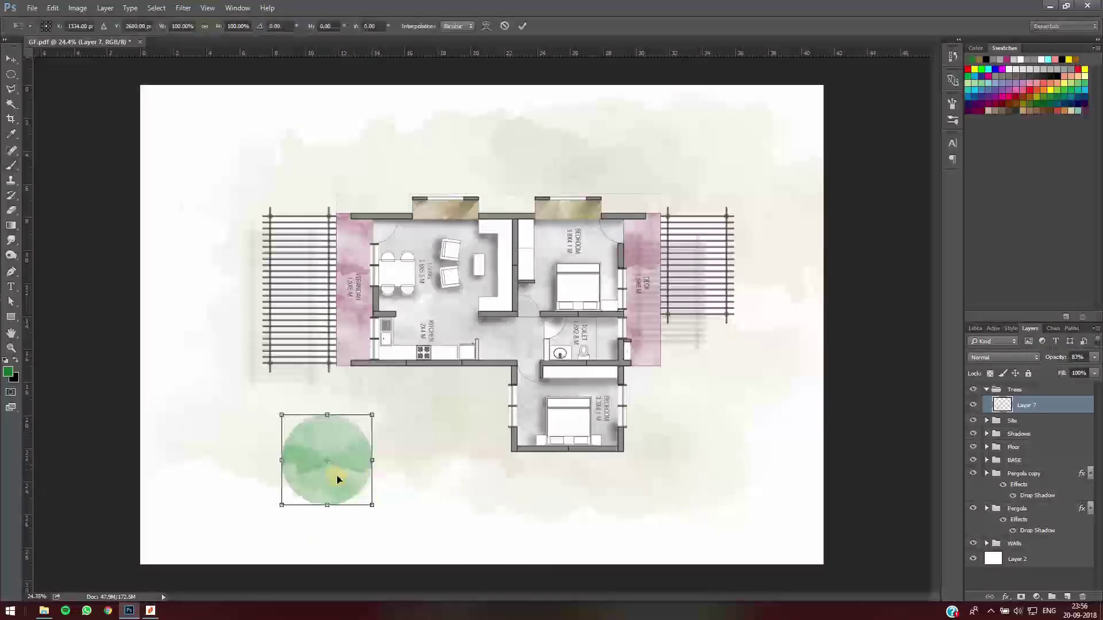
mouse_move(395, 406)
left_mouse_down()
mouse_move(389, 458)
mouse_move(350, 467)
left_mouse_up()
key("Return")
key("b")
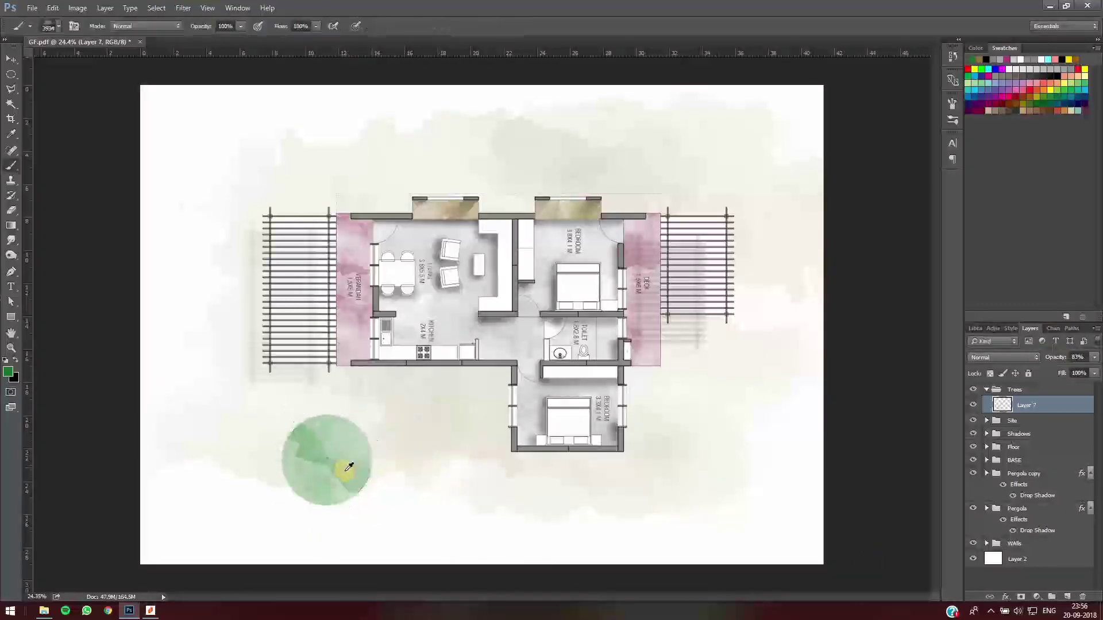
key("v")
left_click(549, 6)
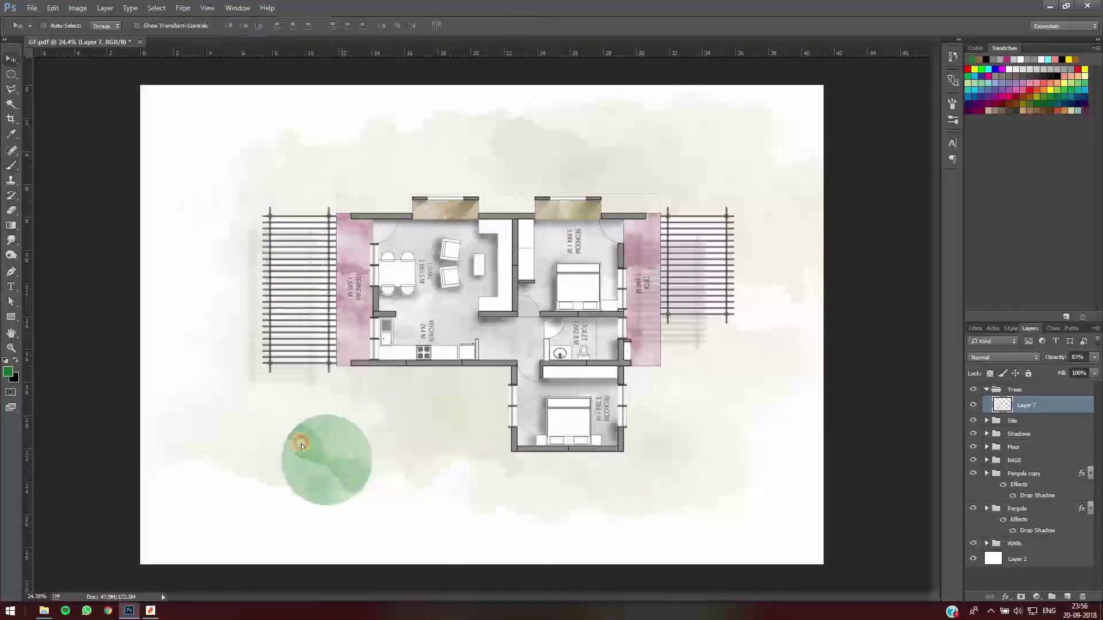
Duplicate the tree circle and scale the copy down so that it overlaps the original's outer side
left_click_drag(301, 444, 278, 444)
key("ctrl+t")
key("Return")
Copy both tree circles to the site corner above the deck pergola and rotate the pair by about 155°
left_click(1039, 422, "shift")
left_click_drag(364, 444, 657, 187)
key("ctrl+t")
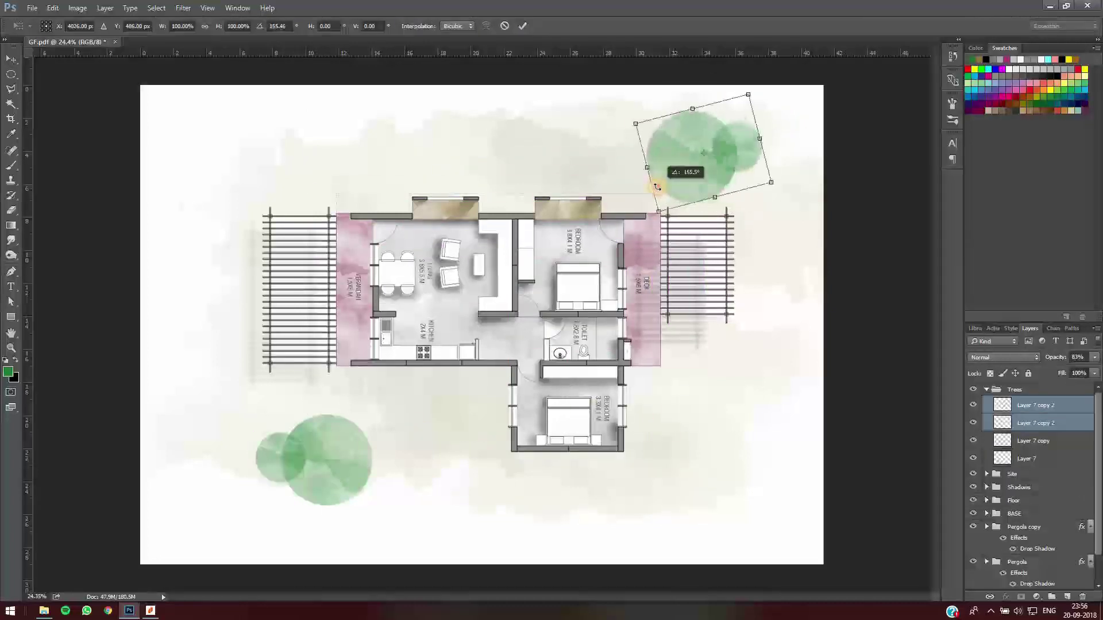
double_click(683, 179)
right_click(758, 148)
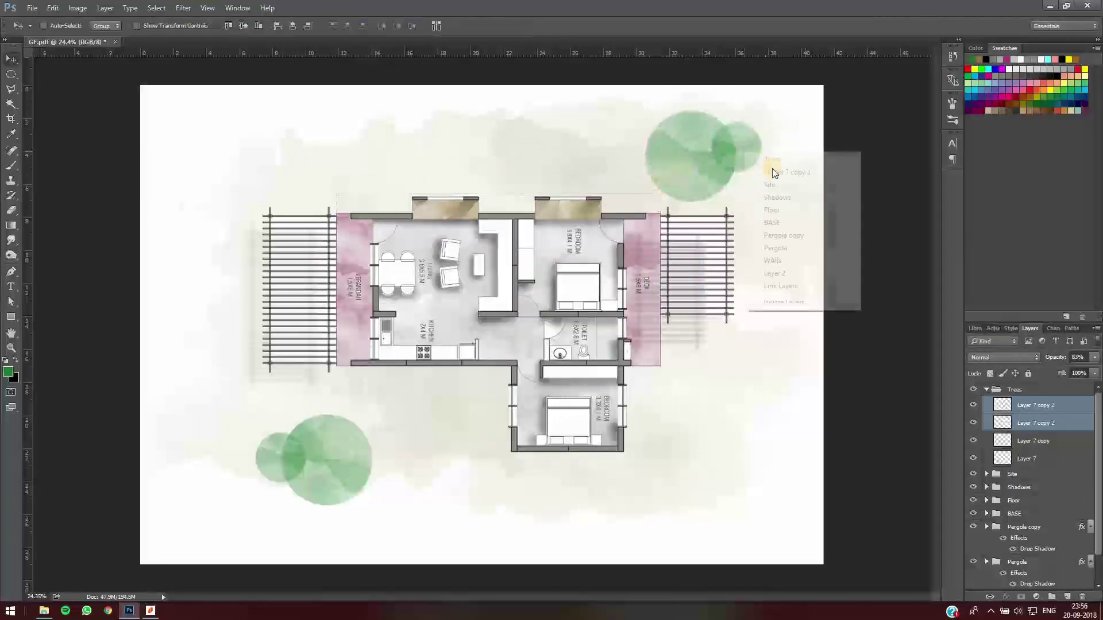
left_click(762, 161)
key("ctrl+t")
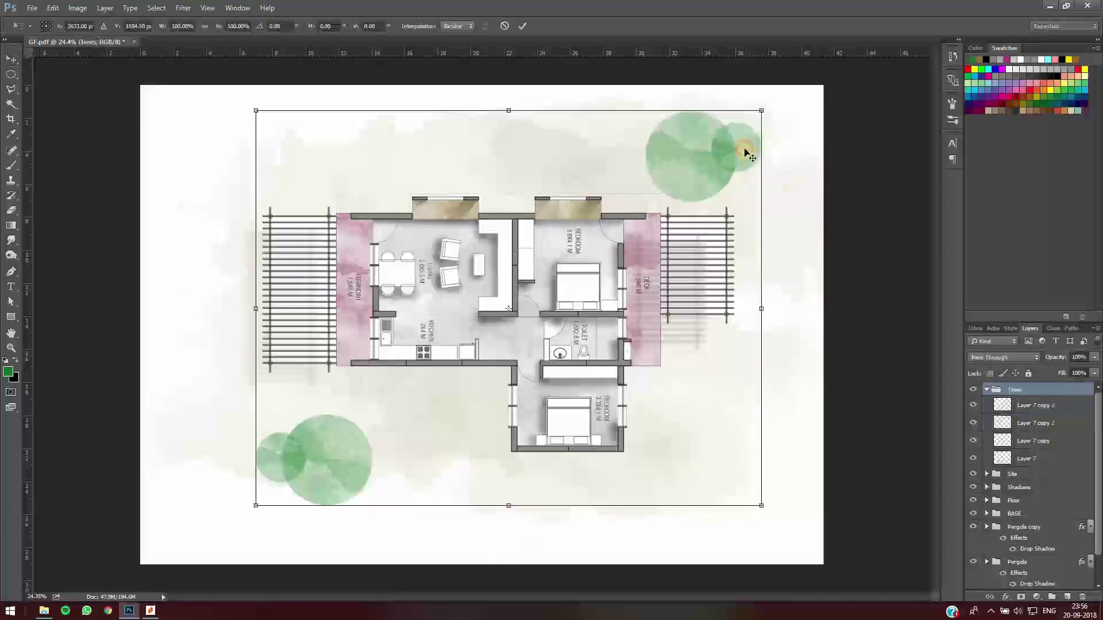
key("Escape")
Move the small tree above the deck pergola beside the lower bedroom and arrange overlapping copies there and above the verandah pergola
right_click(741, 146)
left_click(760, 169)
left_click_drag(749, 160, 678, 417)
left_click_drag(680, 411, 295, 116)
left_click_drag(311, 131, 325, 157)
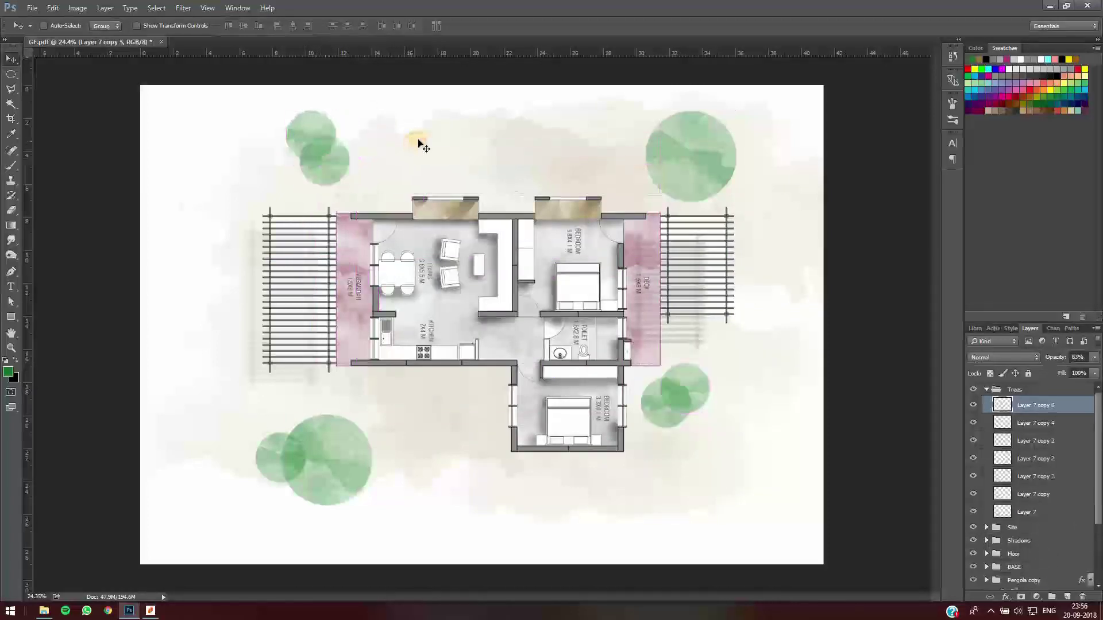
key("ctrl+0")
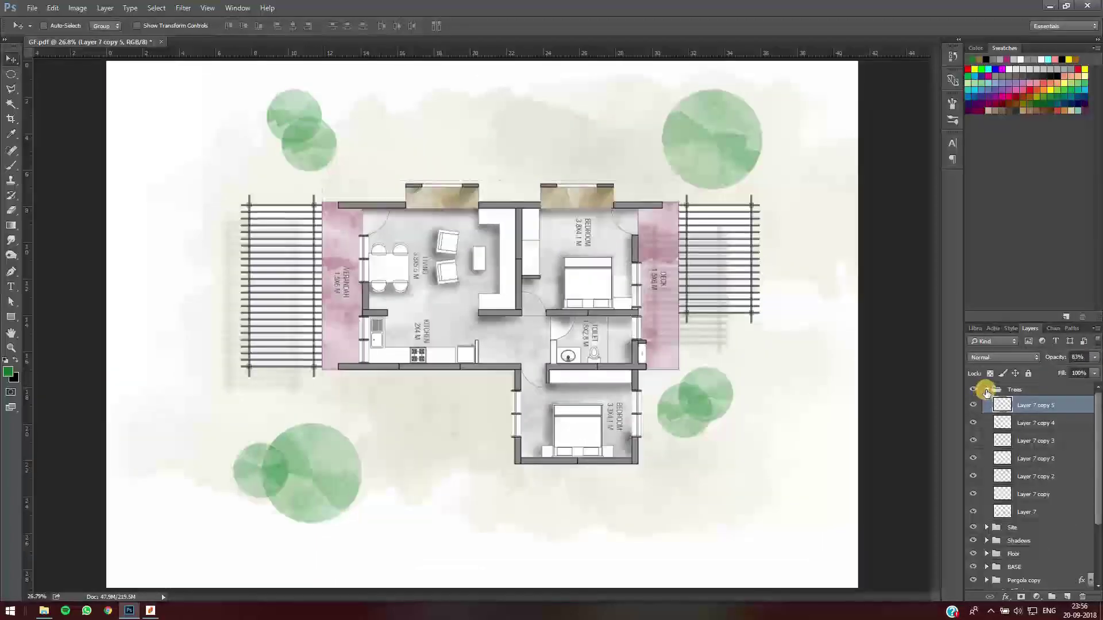
Collapse the Trees group and stamp all visible layers into a new merged layer above it
left_click(987, 391)
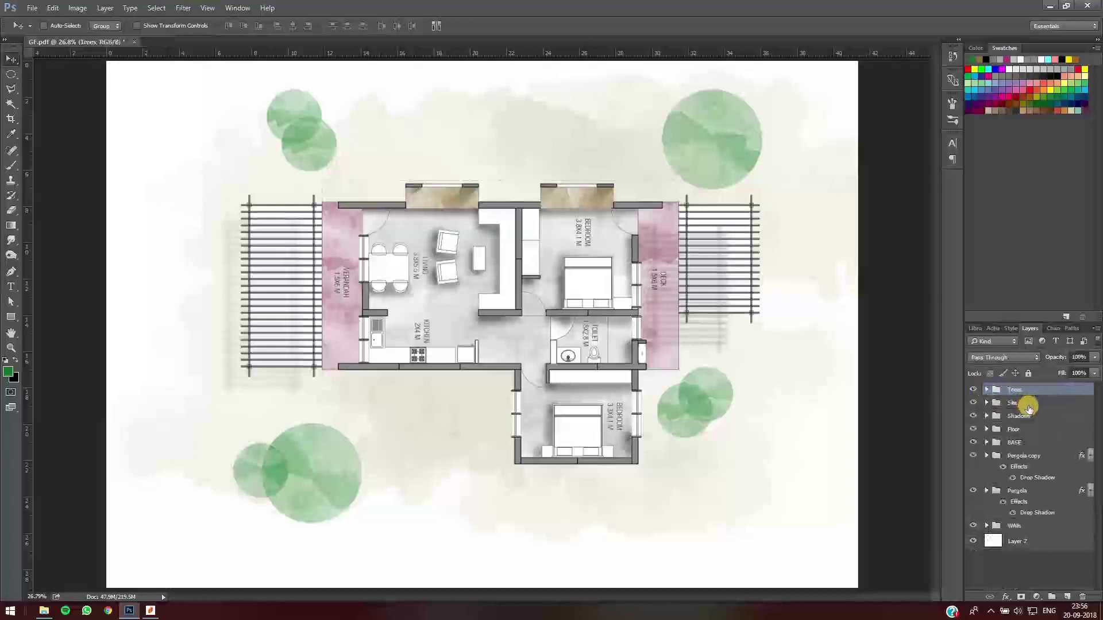
key("ctrl")
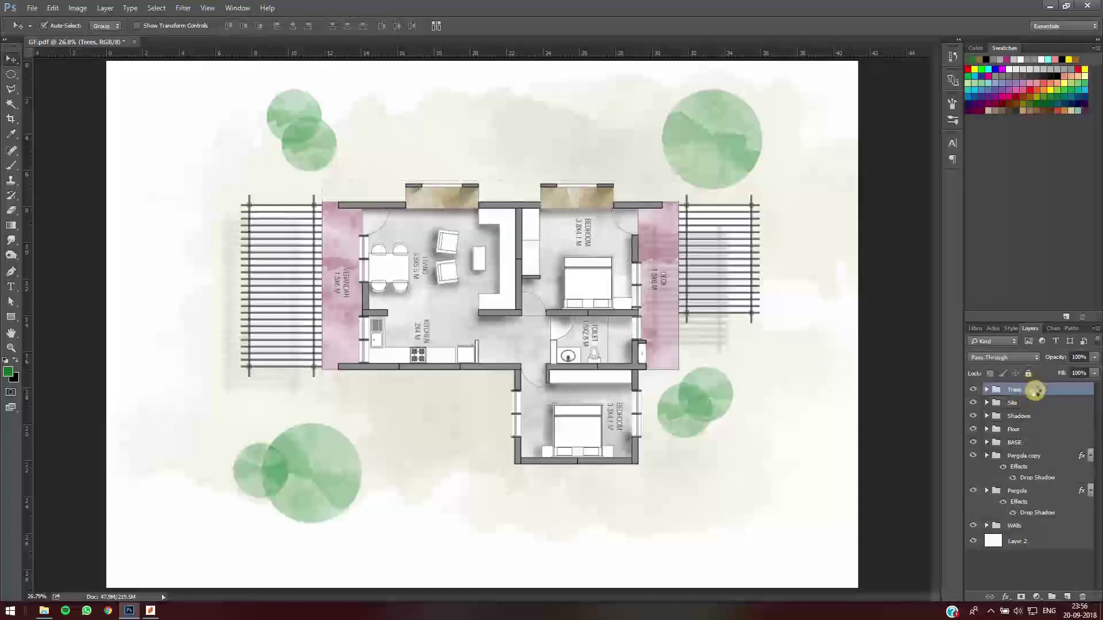
key("ctrl+shift+alt+e")
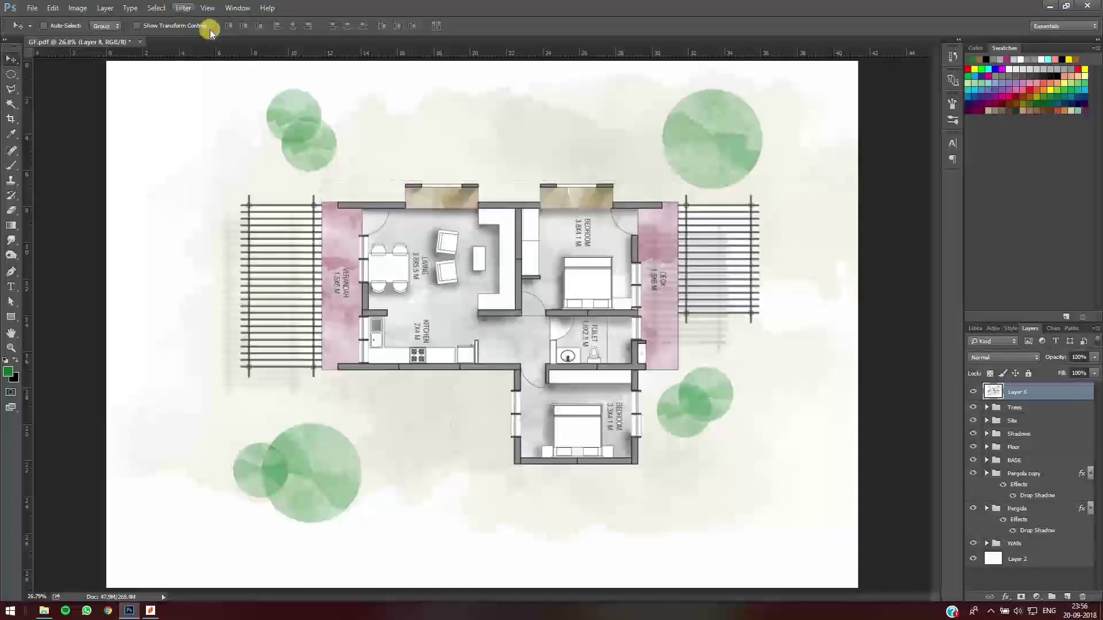
Apply a Gaussian Blur to the merged layer
left_click(183, 8)
mouse_move(322, 136)
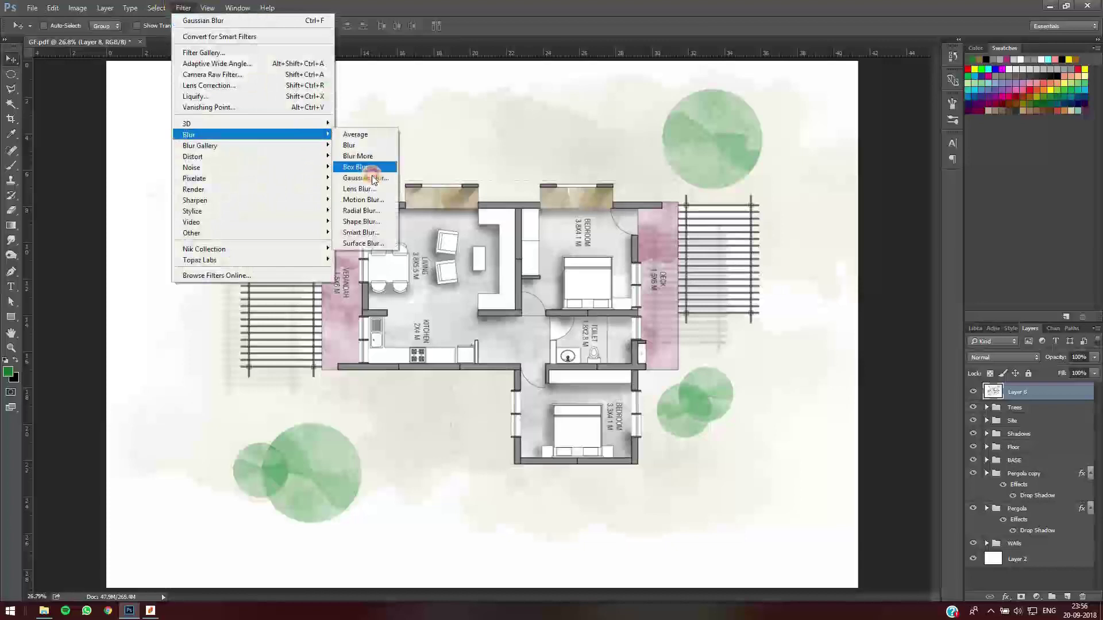
left_click(374, 179)
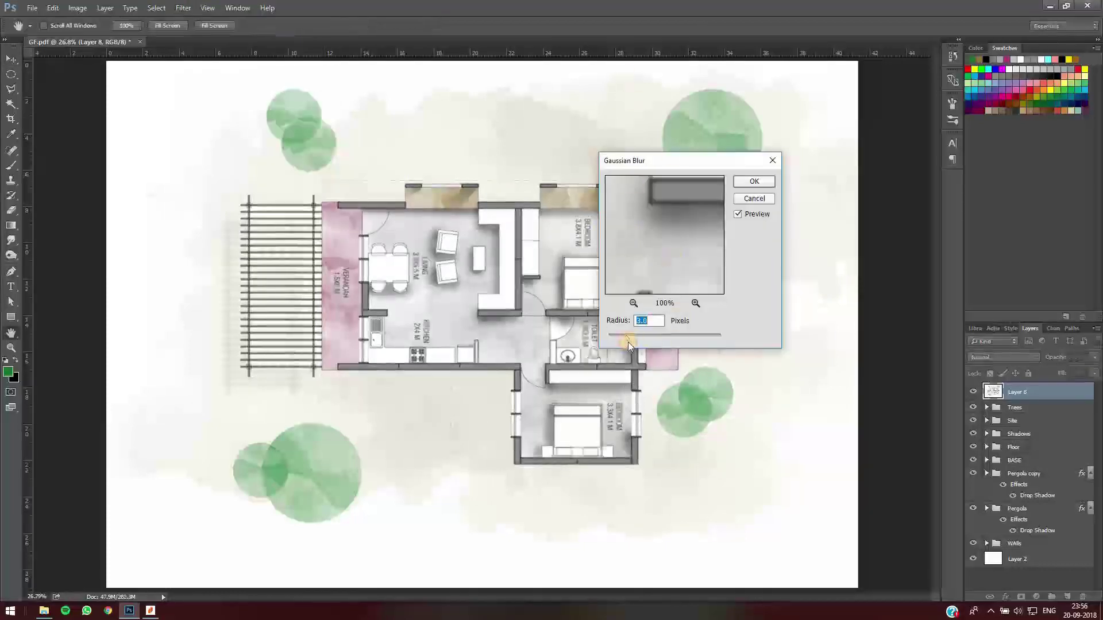
left_click(750, 182)
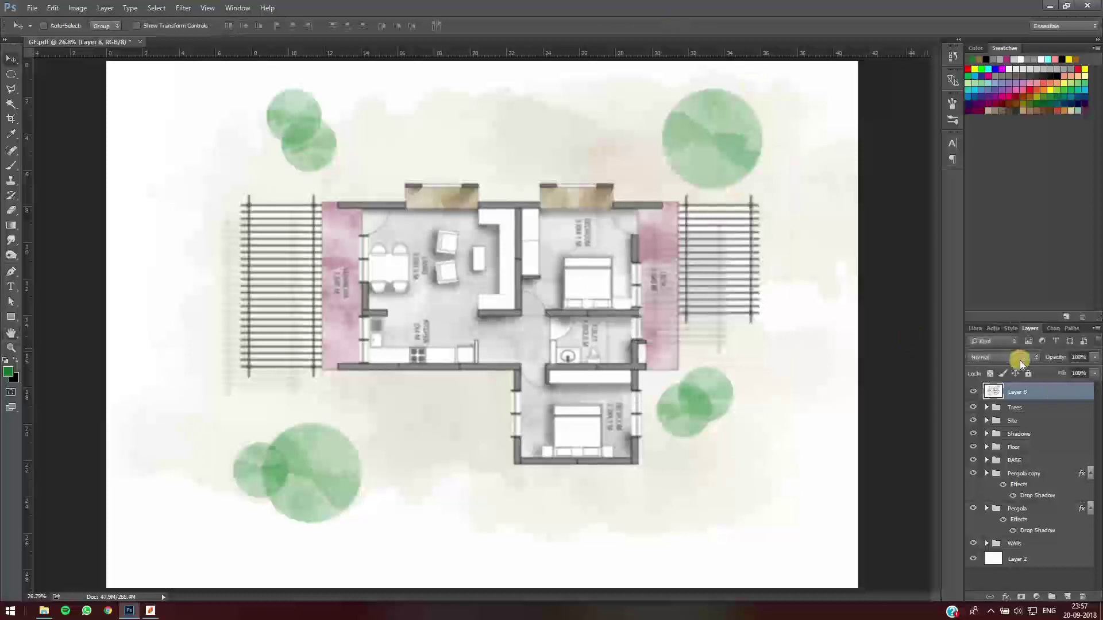
Try other blend modes such as Screen on the blurred merged layer, and settle on Multiply
left_click(1011, 360)
left_click(983, 436)
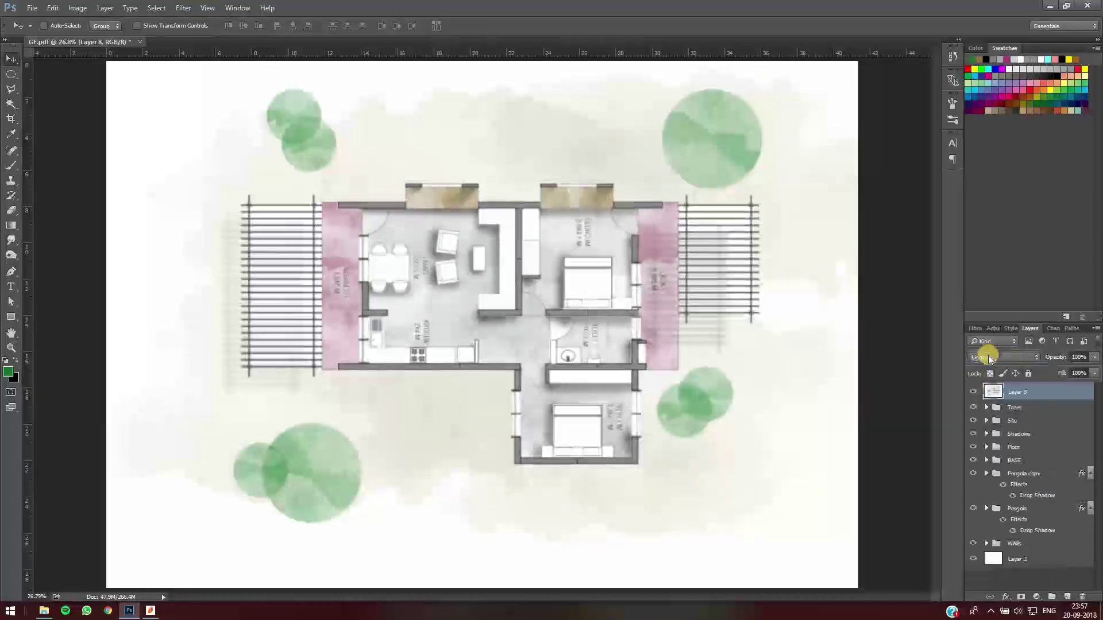
left_click(993, 358)
left_click(984, 446)
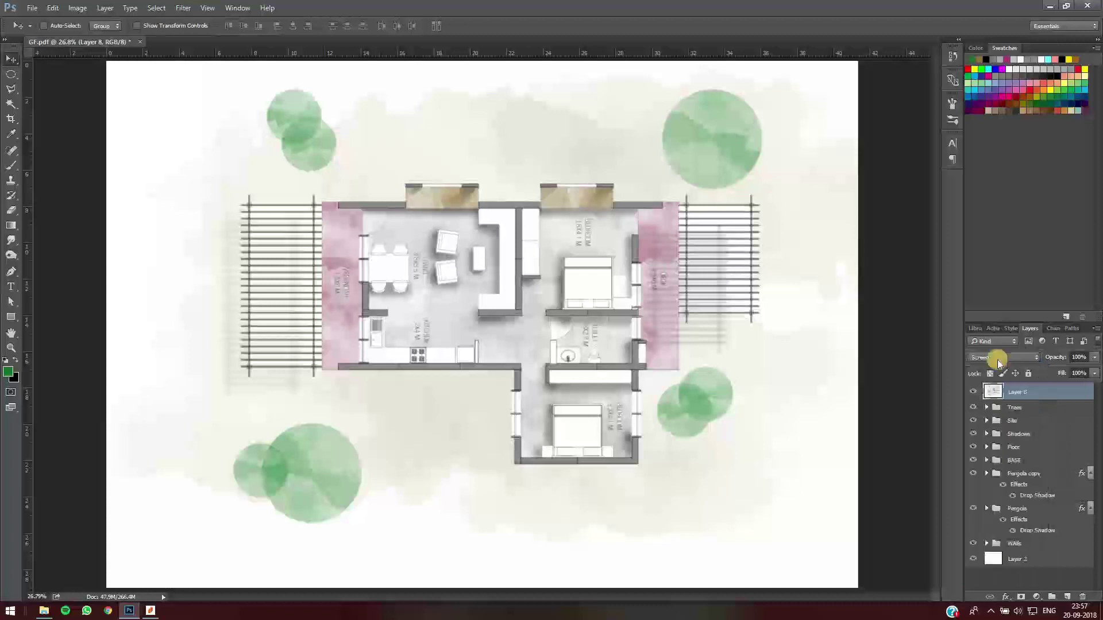
left_click(1003, 359)
left_click(983, 391)
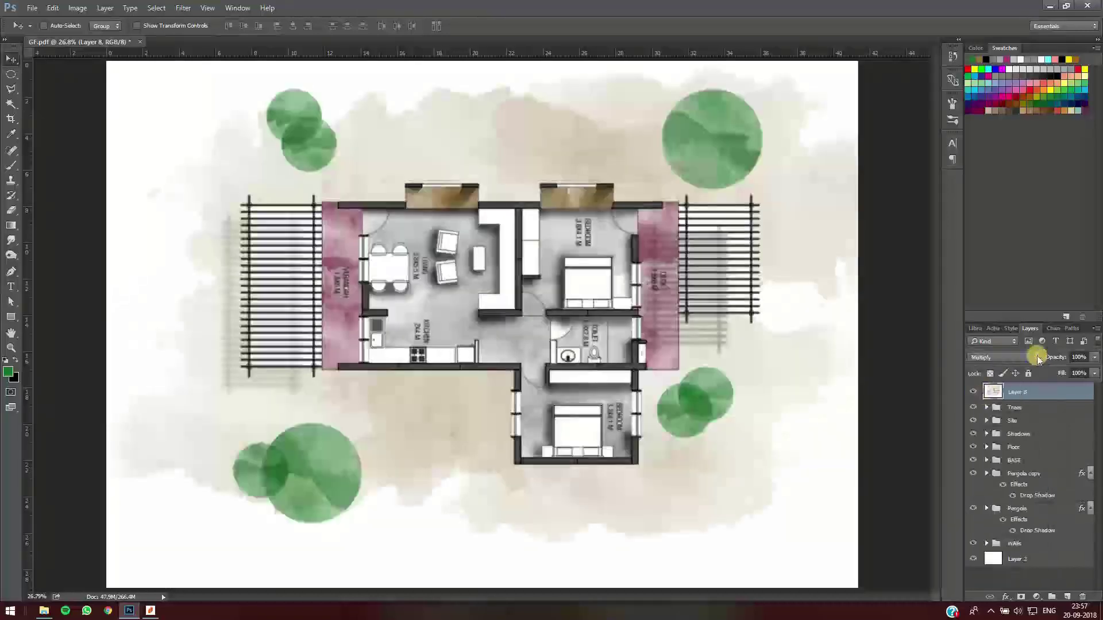
Set the merged layer's opacity to 35% and toggle its visibility to compare the effect
left_click_drag(1058, 357, 1034, 358)
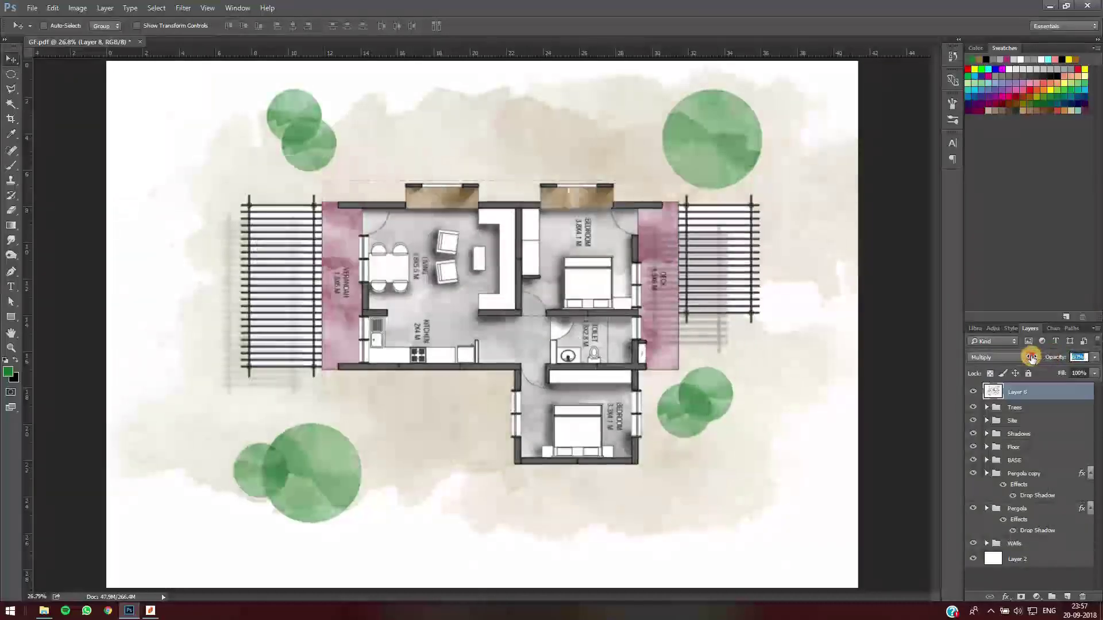
left_click(1080, 359)
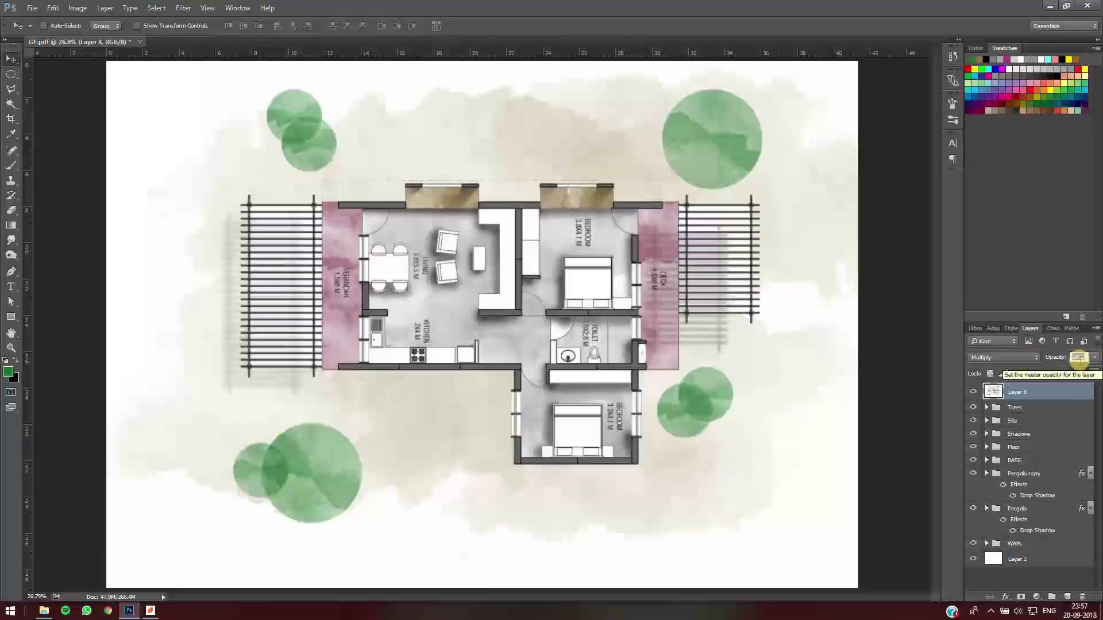
type("35")
key("Return")
key("b")
left_click(971, 393)
left_click(971, 393)
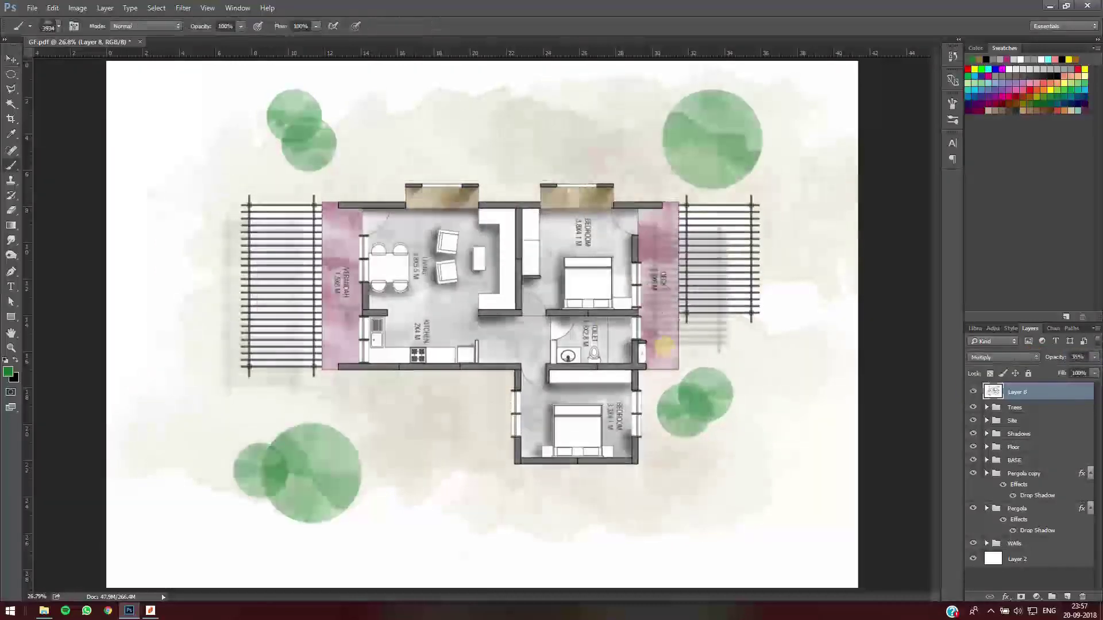
key("v")
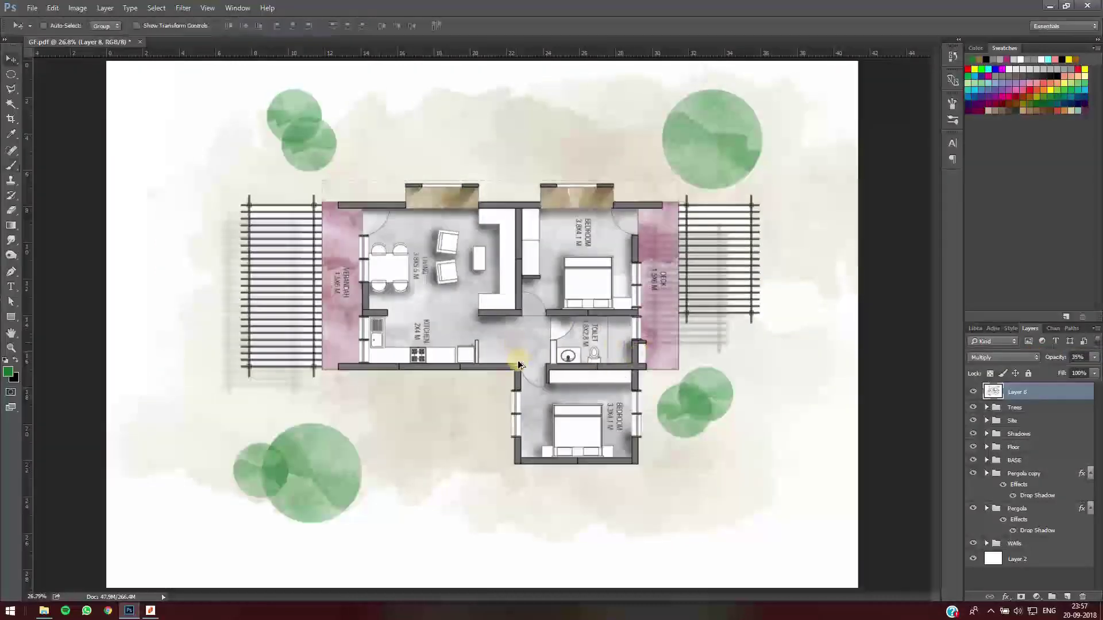
Lower the blurred overlay's opacity to 16% and check the plan with and without it
scroll(519, 366, "down", 2)
scroll(498, 348, "up", 2)
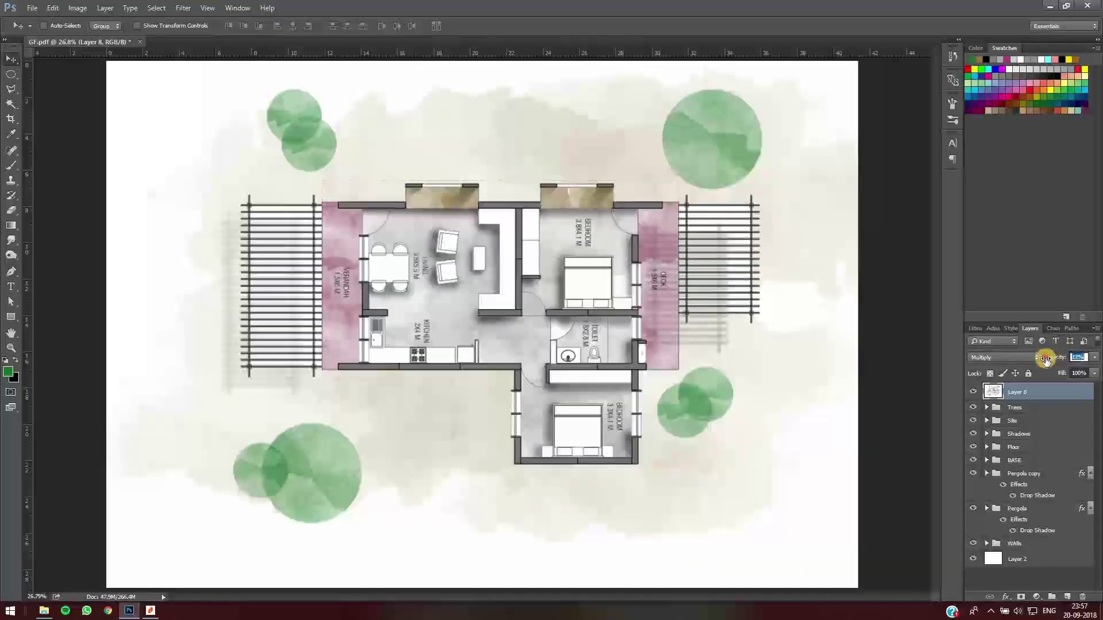
left_click_drag(1046, 359, 731, 369)
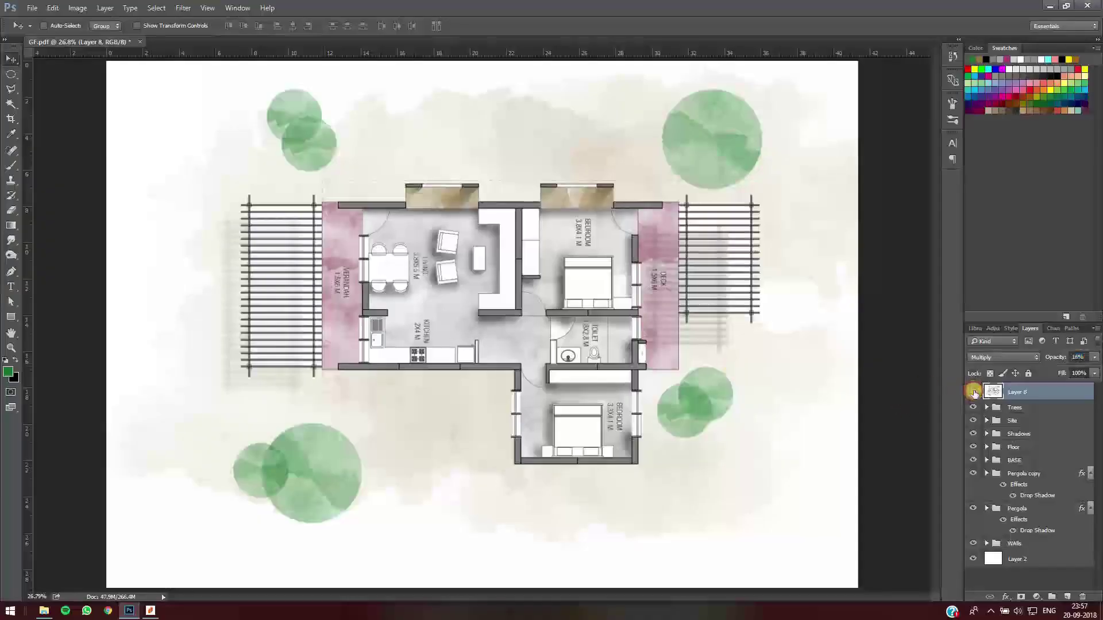
left_click(973, 392)
left_click(753, 371)
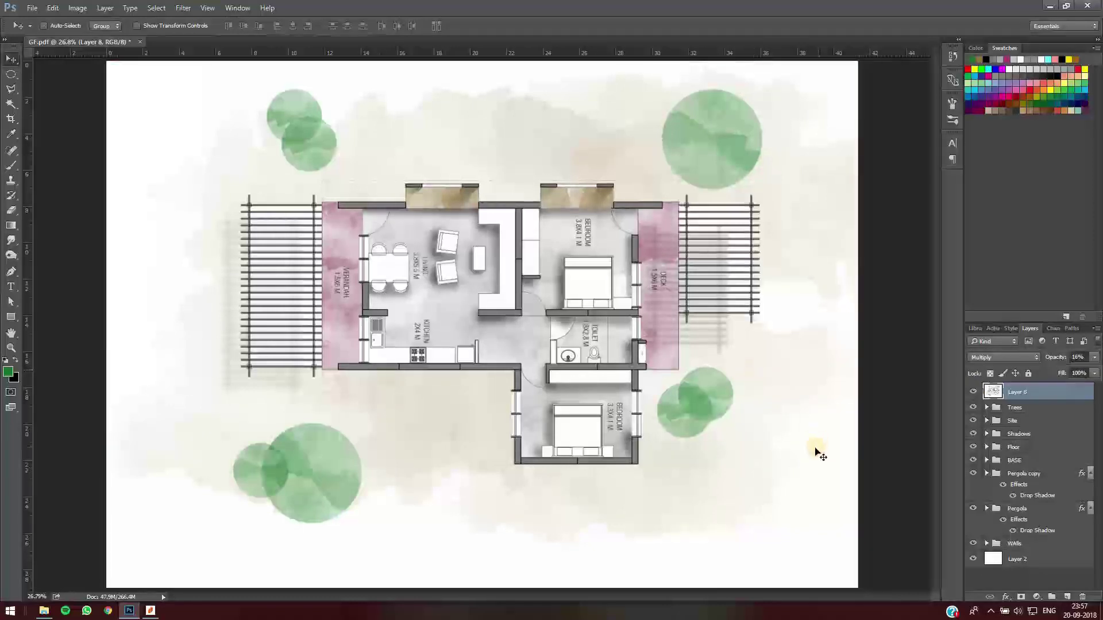
Examine the rendered floor plan up close with the interface panels hidden, and return to the full-page view
key("Tab")
scroll(608, 245, "up", 1)
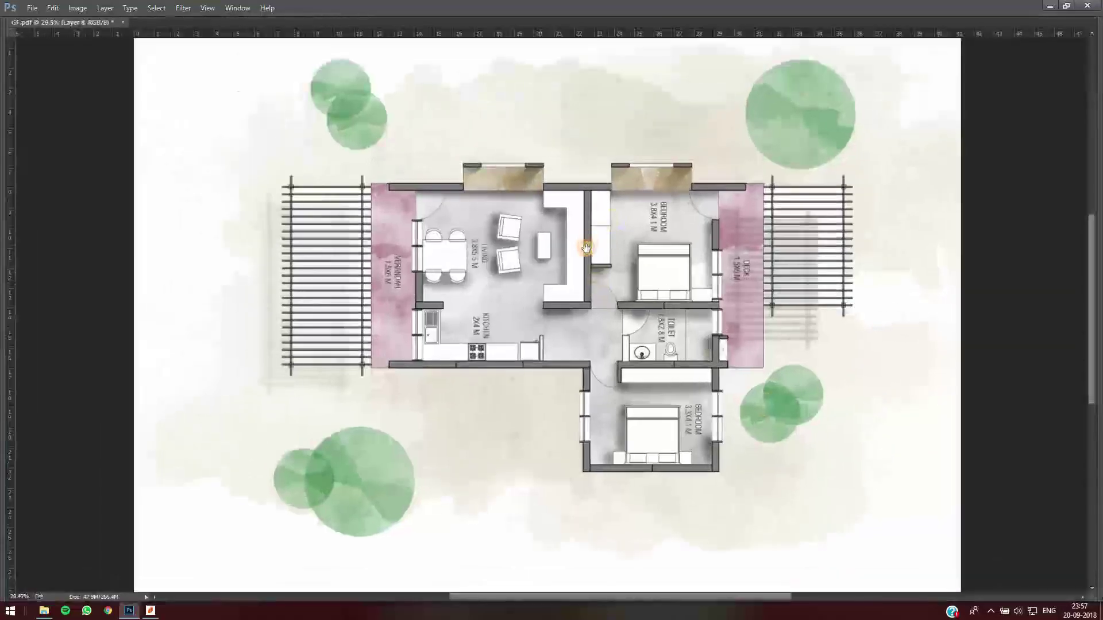
left_click_drag(566, 246, 541, 272)
scroll(541, 269, "up", 1)
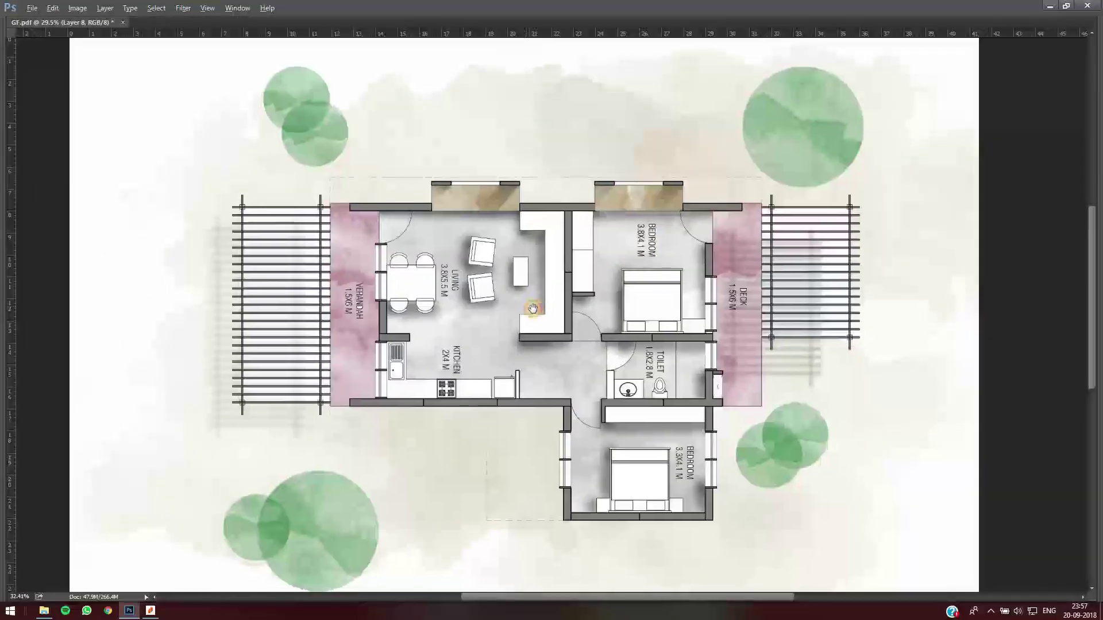
left_click_drag(538, 309, 539, 310)
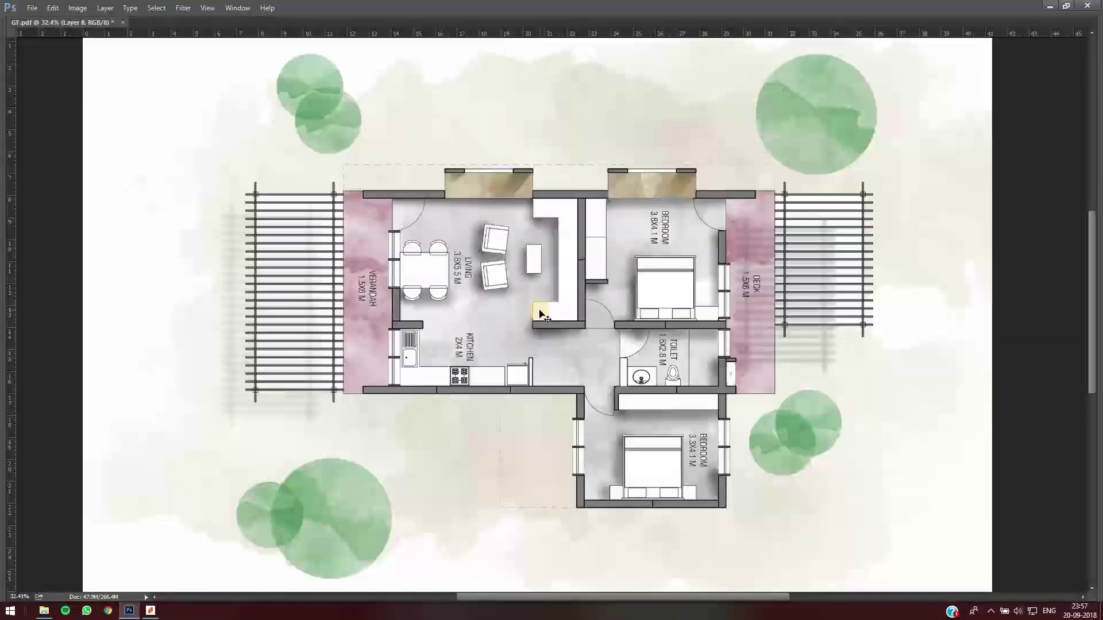
key("Tab")
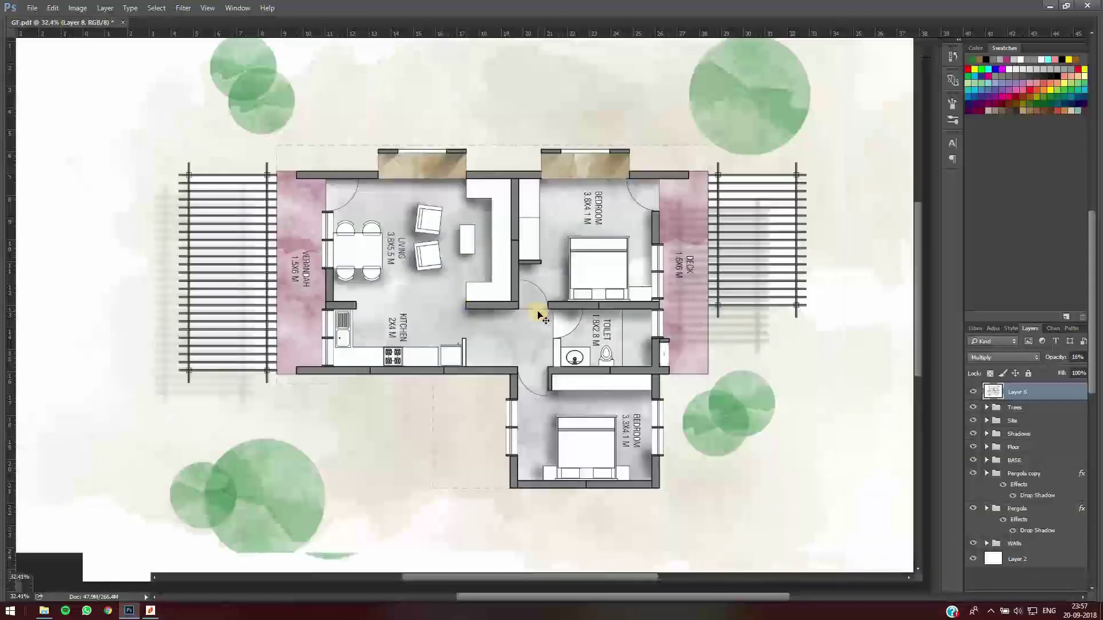
scroll(553, 343, "down", 2)
scroll(552, 343, "down", 1)
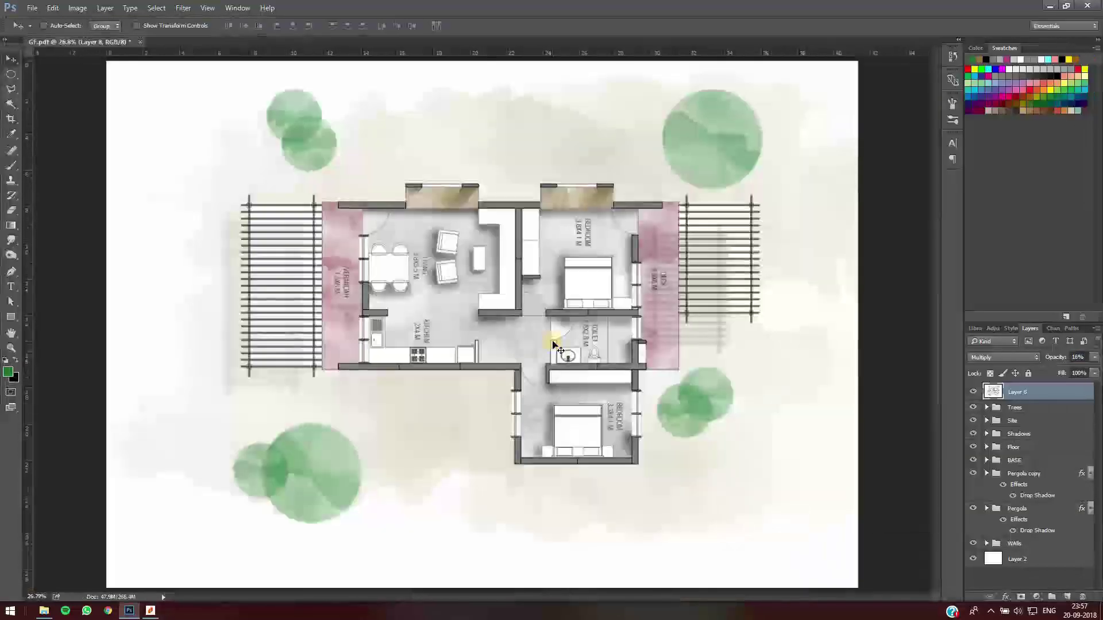